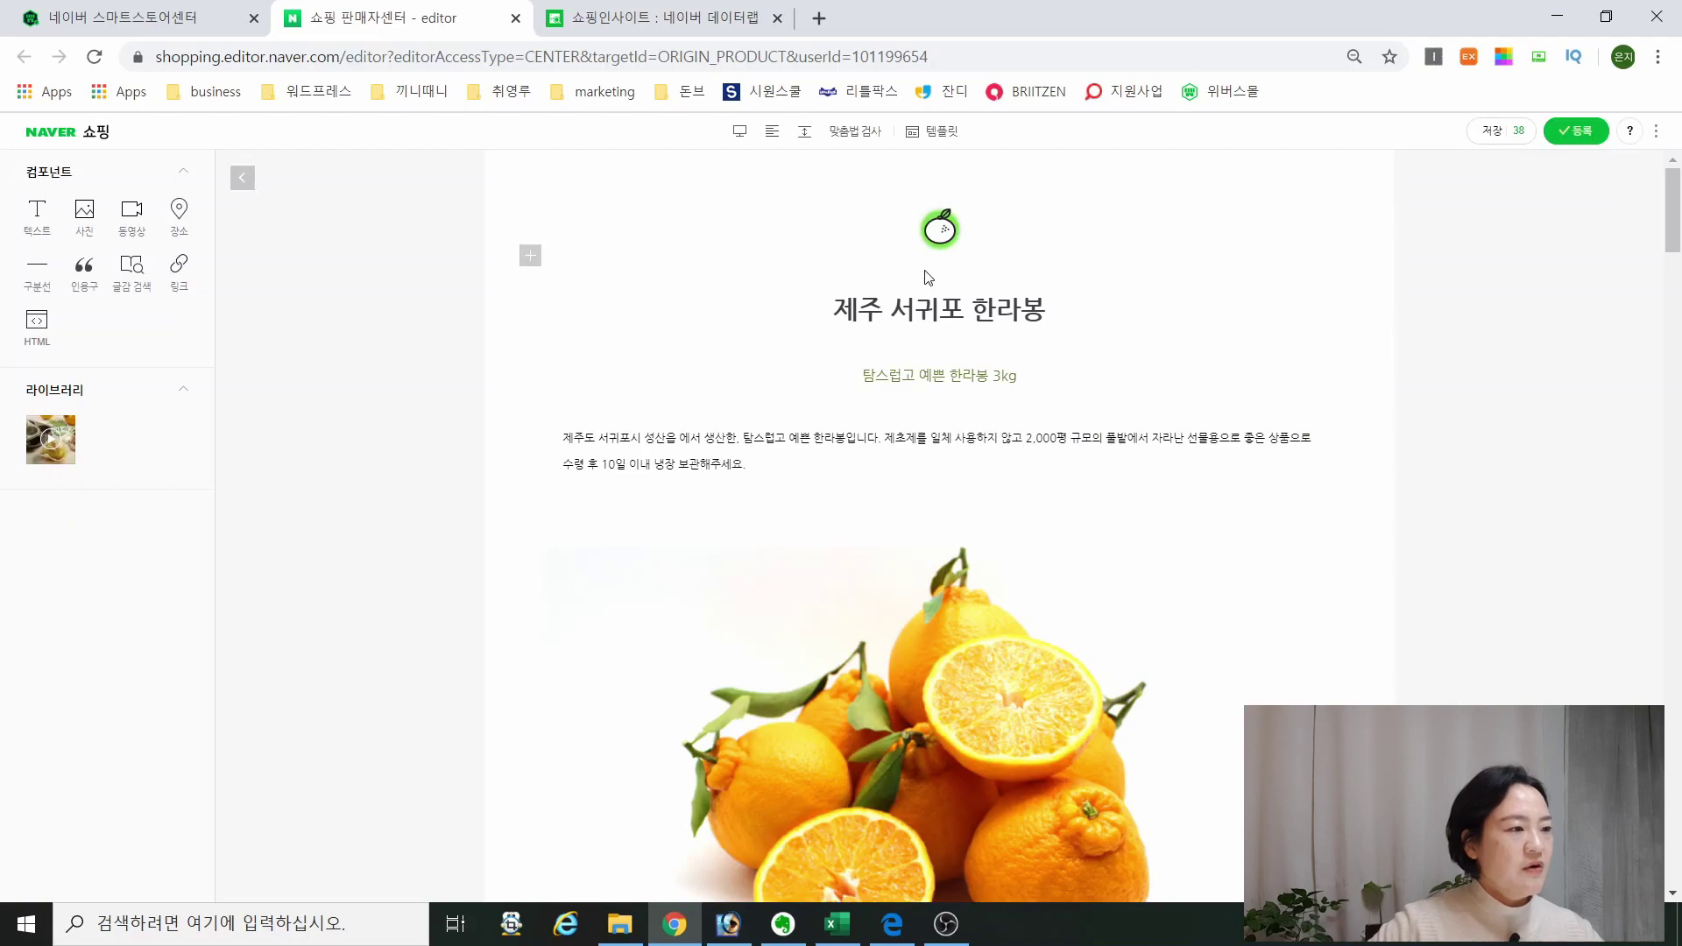
Step: Look through the Hallabong product page template, from its title and producer introduction down to the recommended recipe section
scroll(1092, 508, "down", 20)
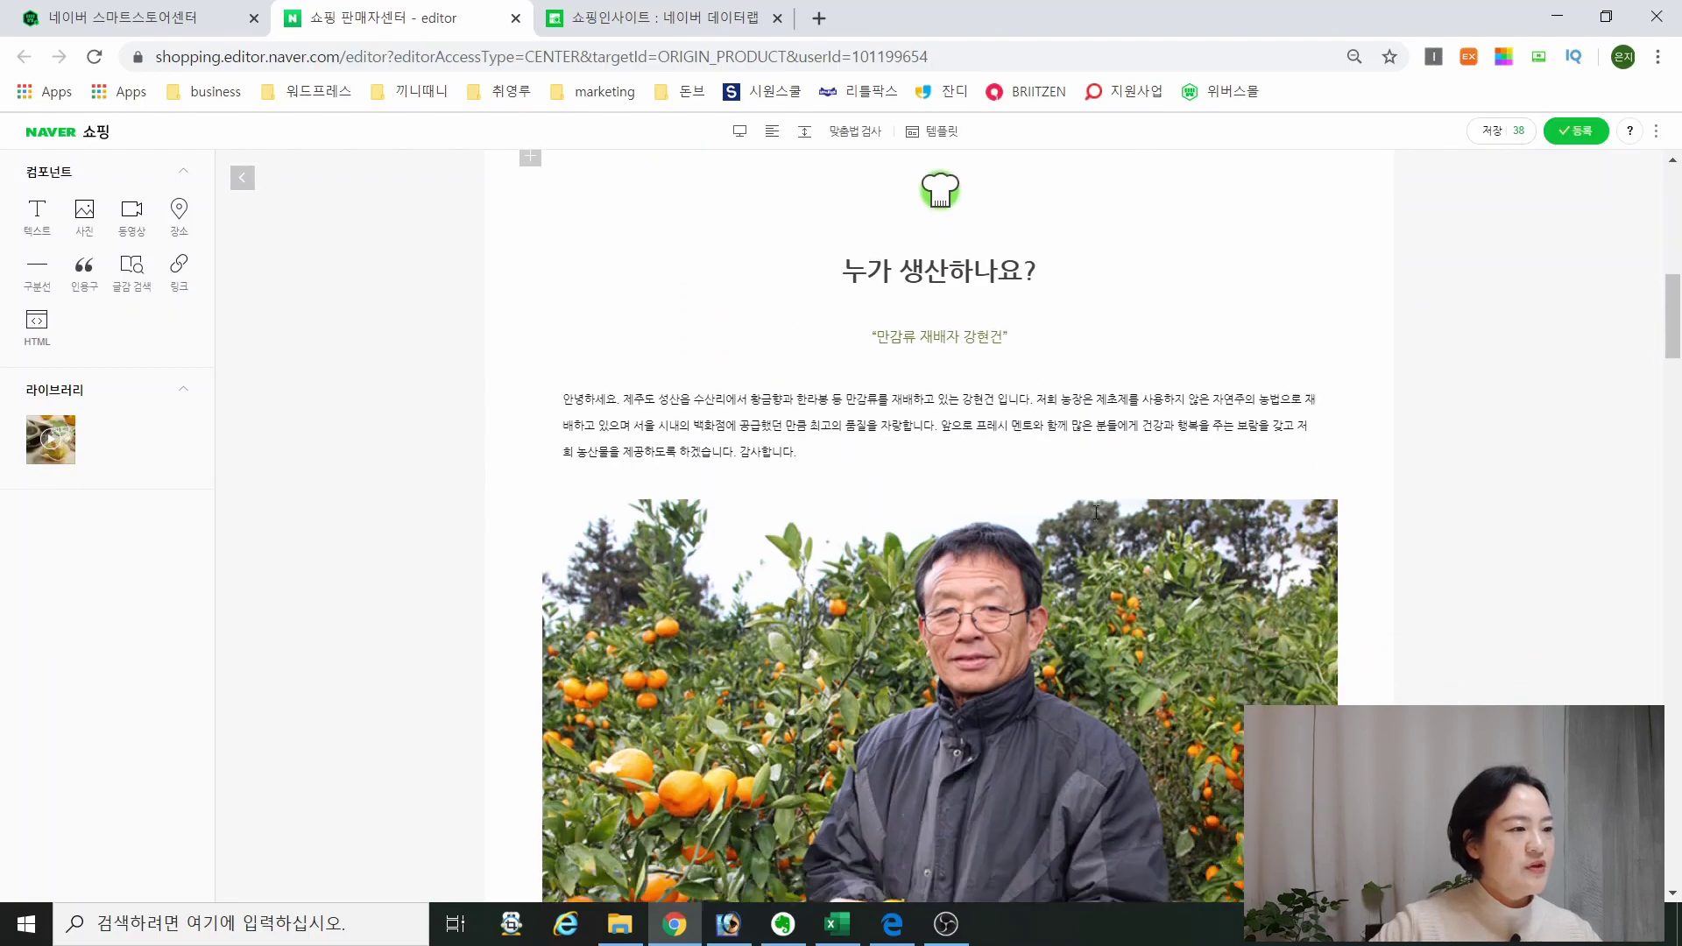
scroll(1091, 508, "down", 15)
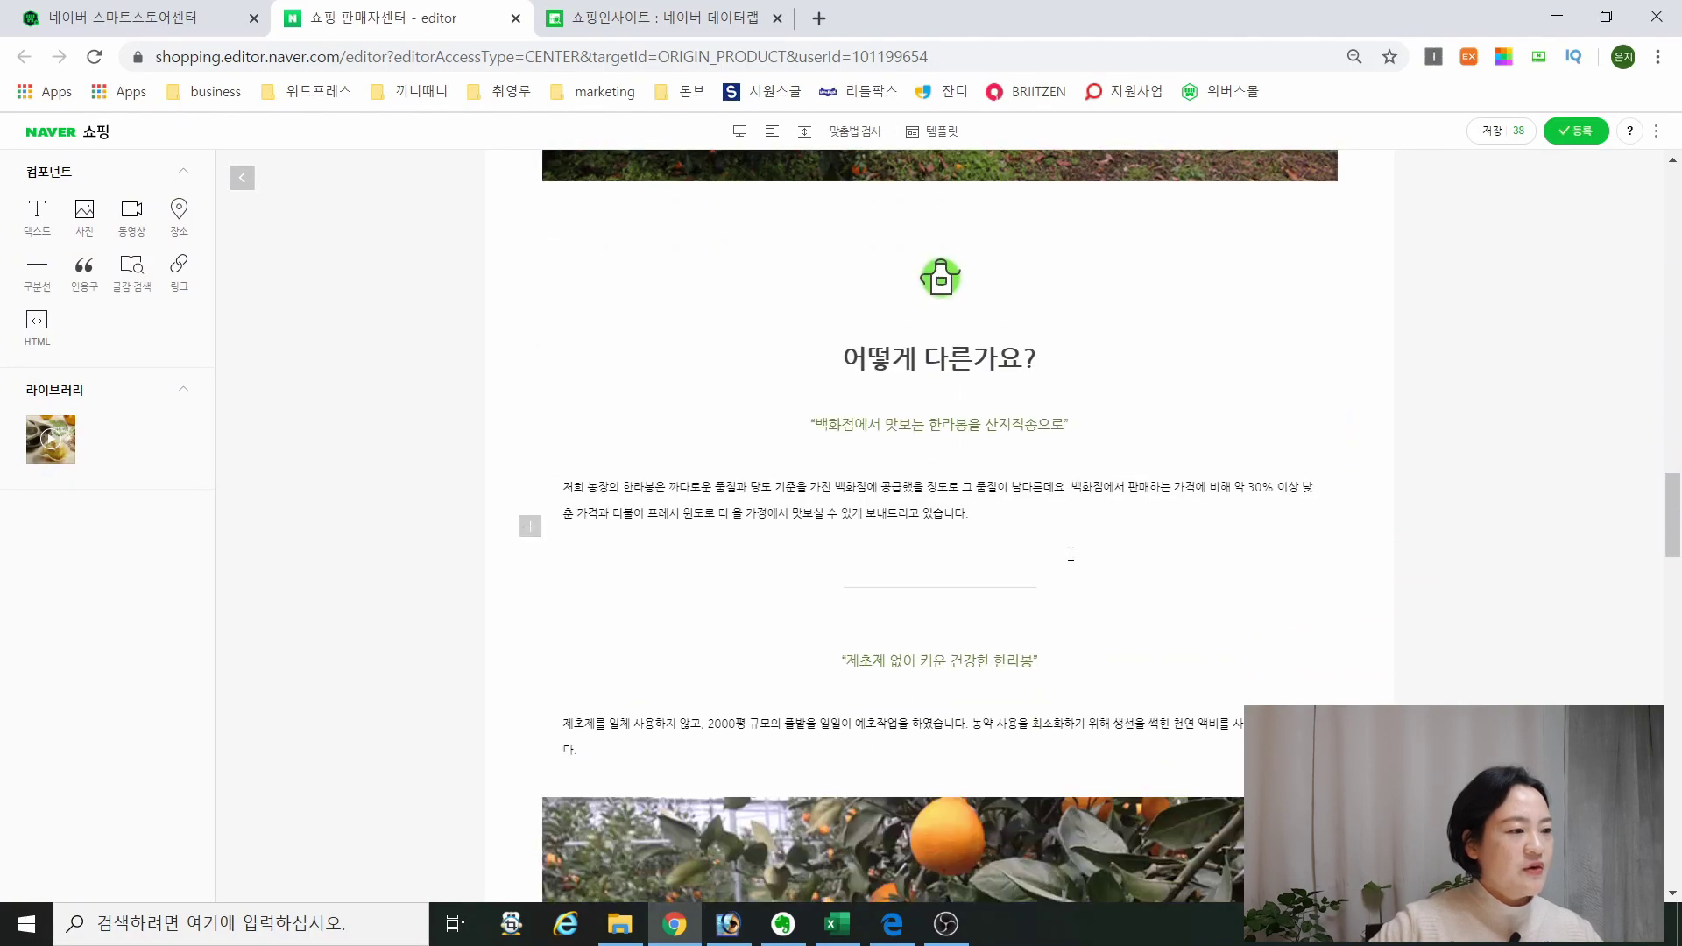
scroll(1068, 557, "down", 15)
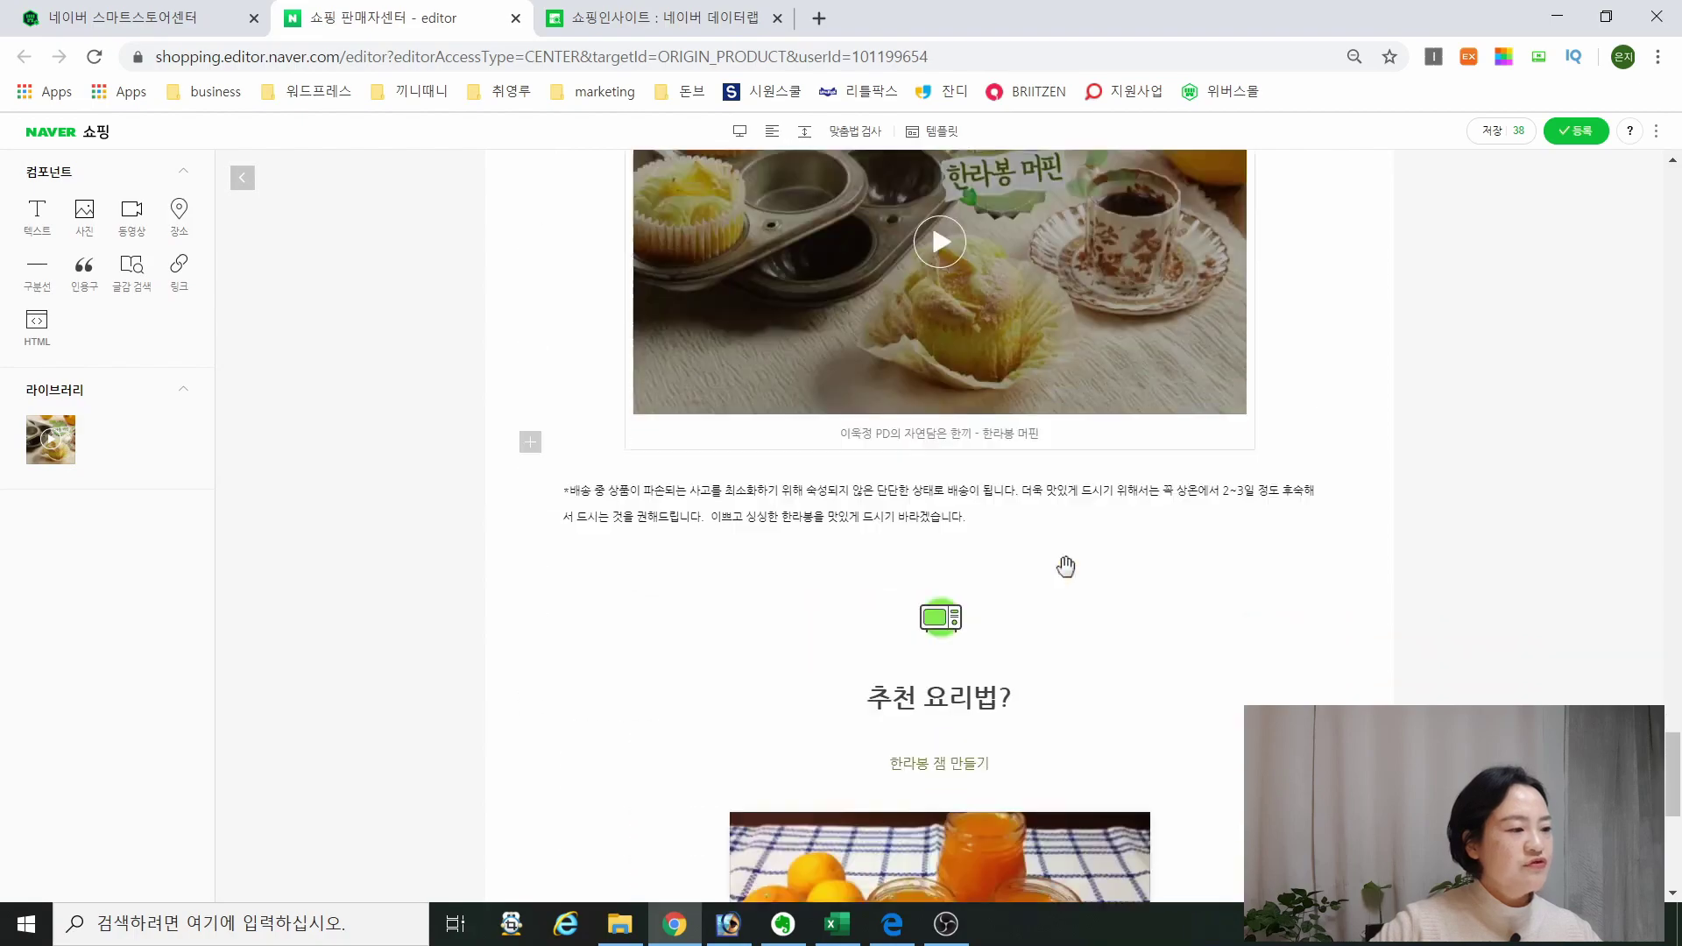
left_click_drag(1672, 823, 1669, 175)
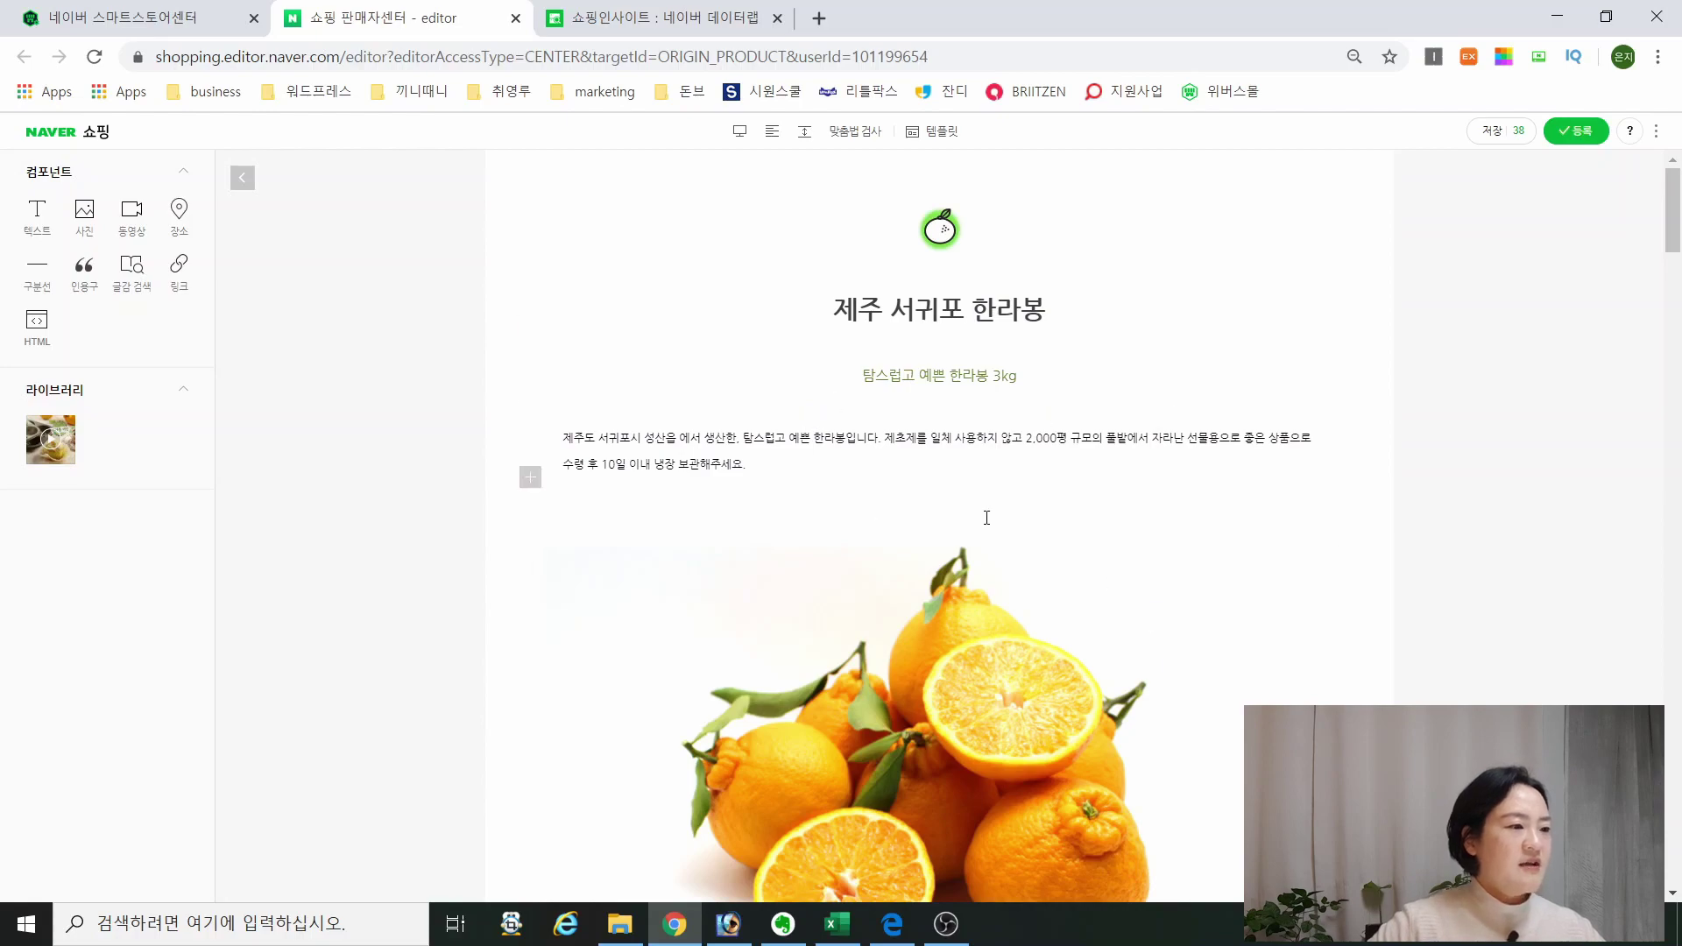
scroll(984, 518, "down", 5)
scroll(987, 517, "down", 6)
scroll(973, 476, "up", 11)
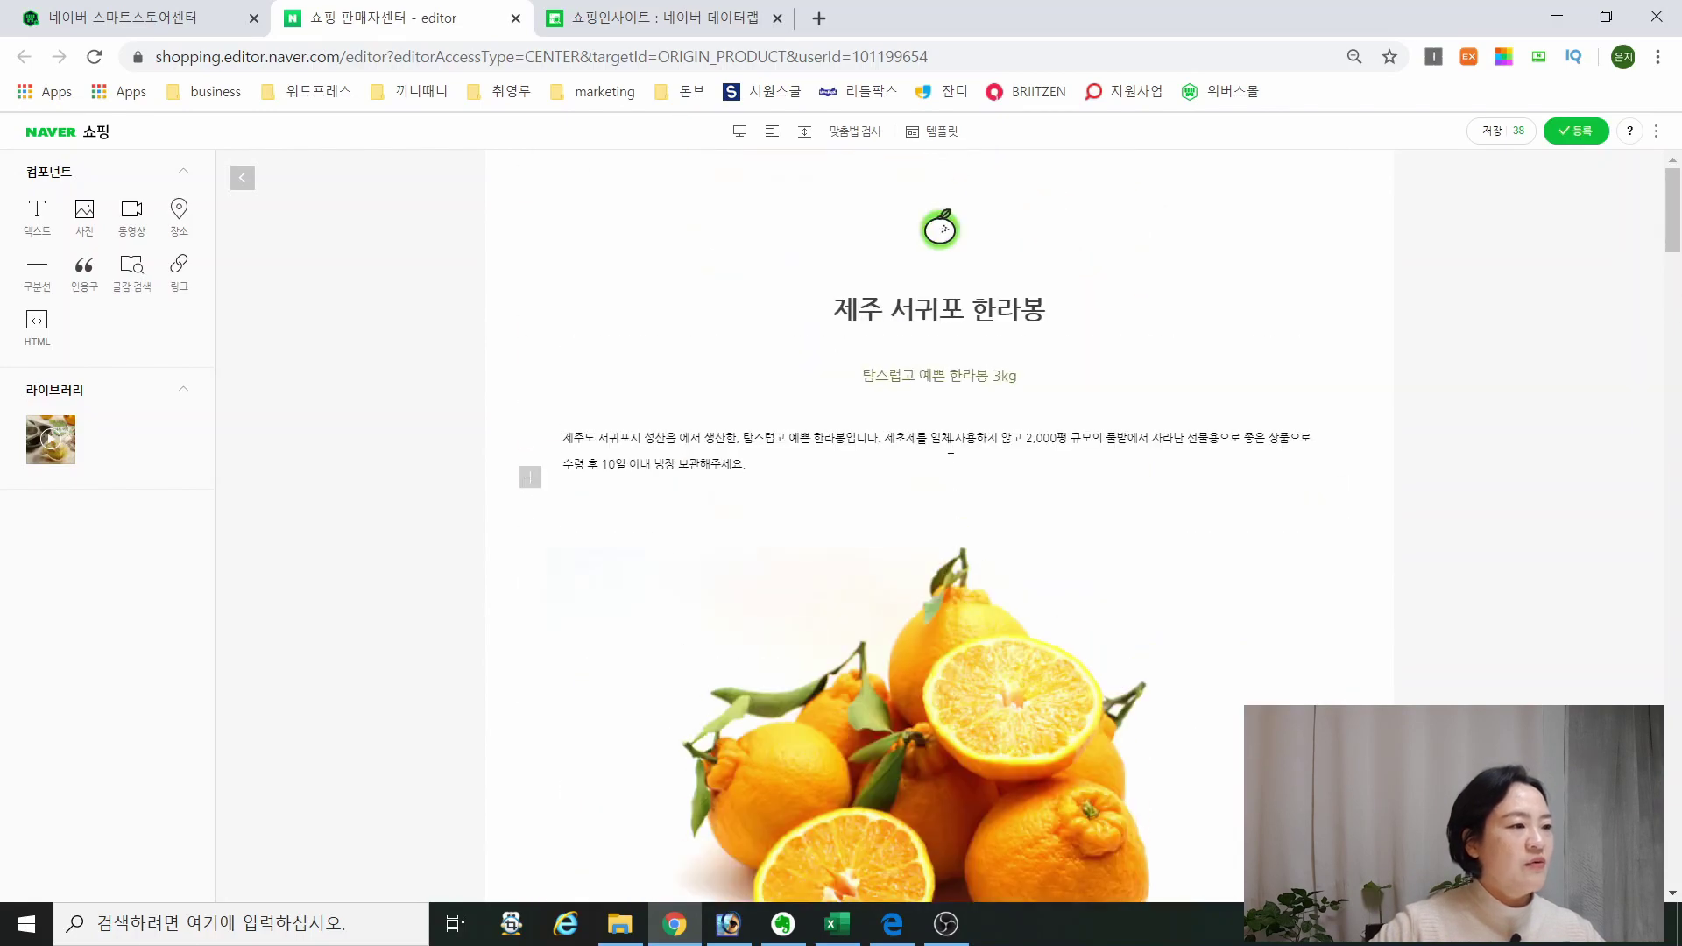
Step: Load the recommended "3 웨이백" template from the 잡화 category, temporarily saving the current draft
left_click(933, 131)
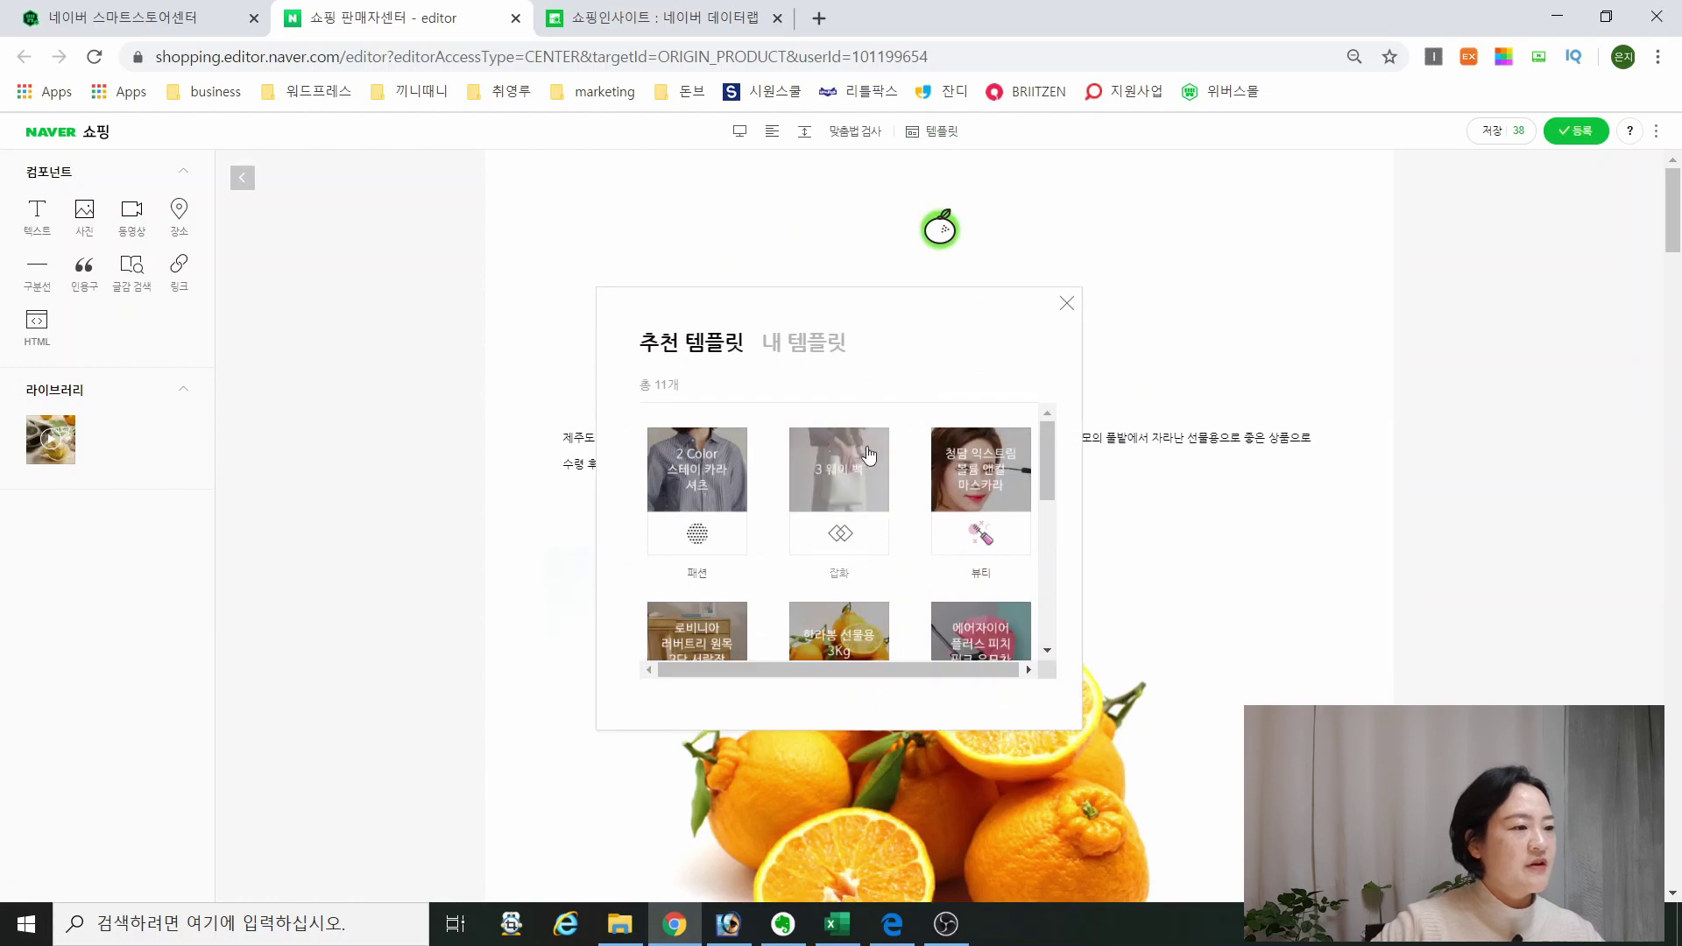
left_click(846, 477)
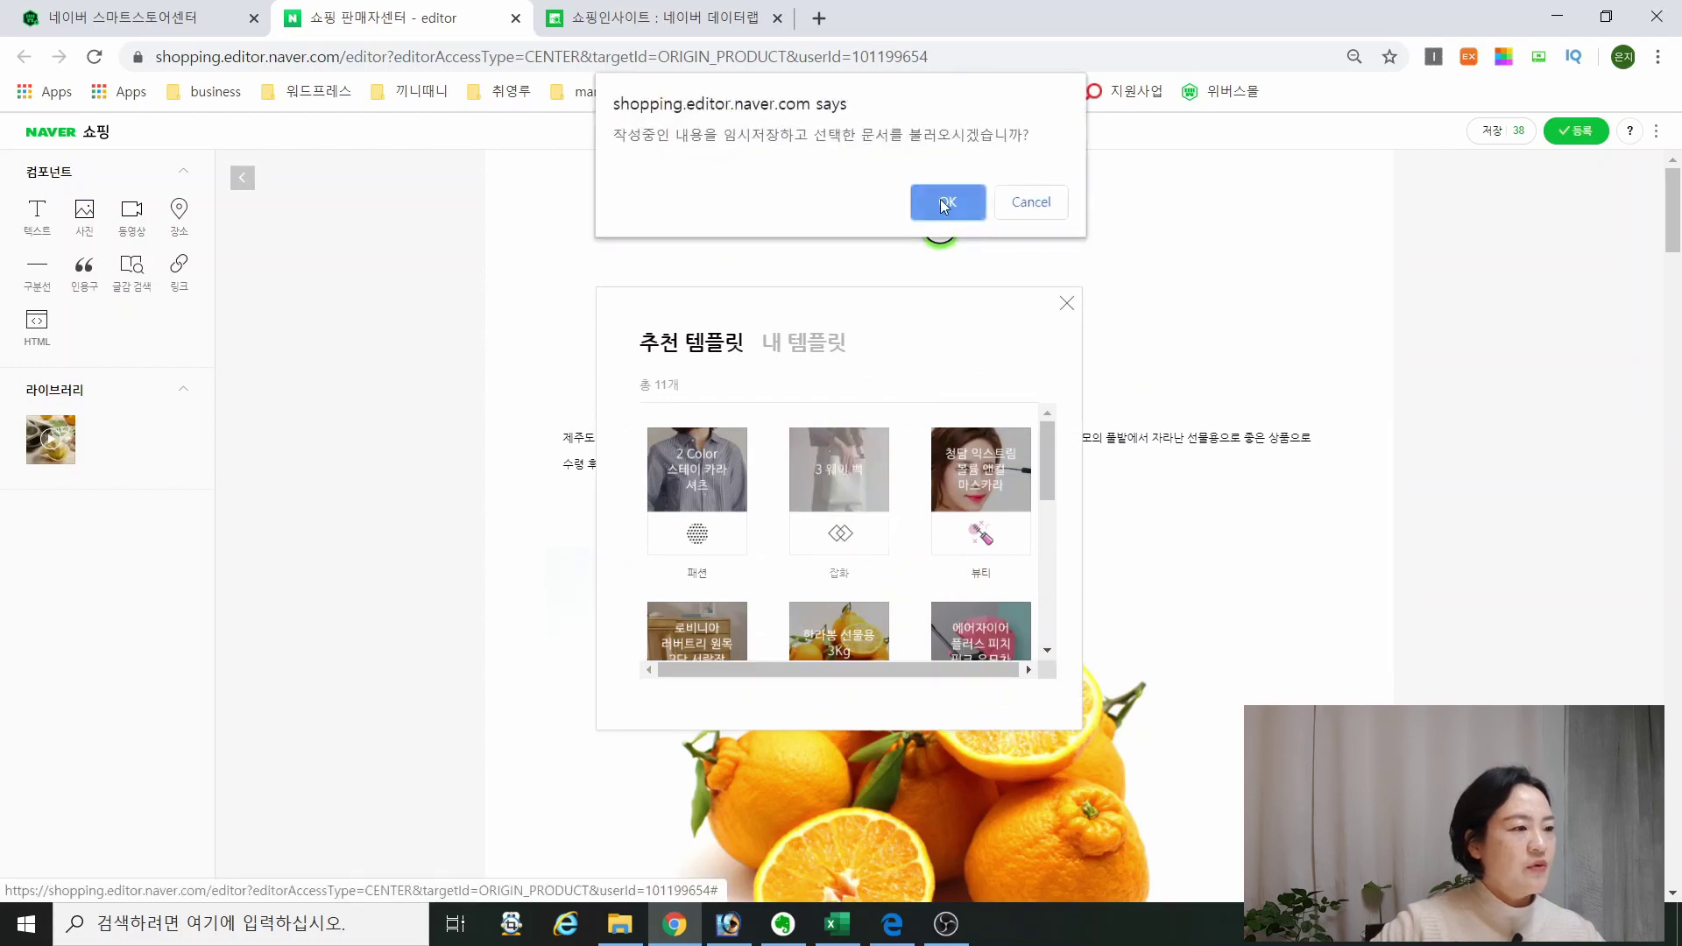
key("Return")
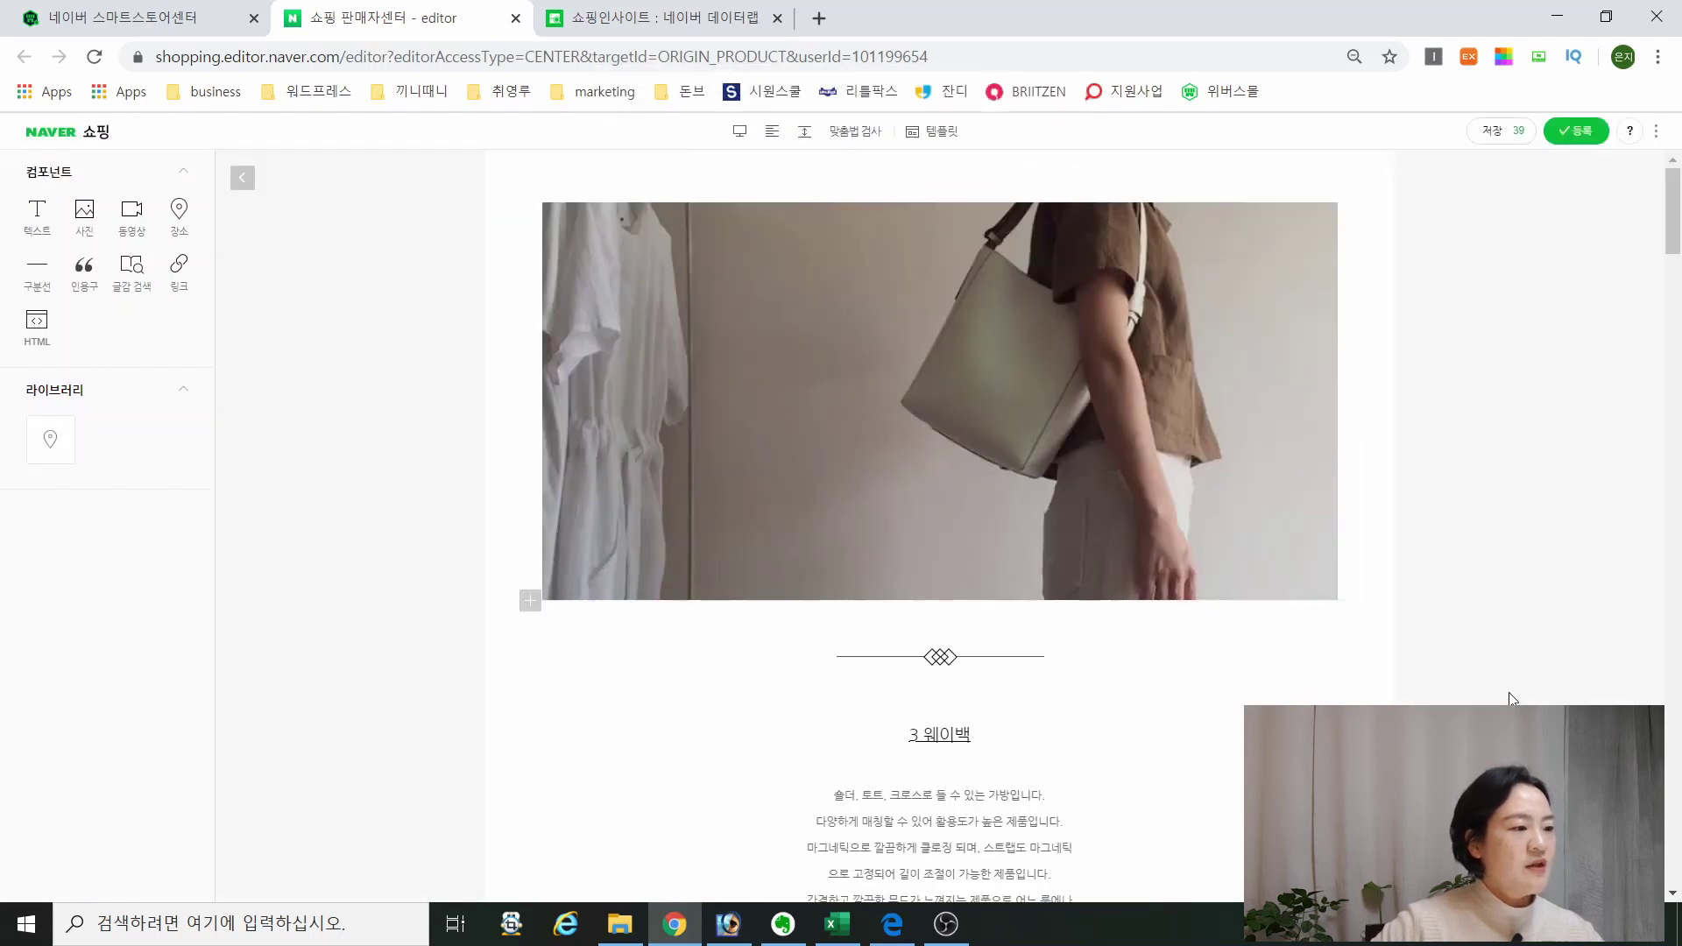
Step: Examine the bag template's photo and text blocks, selecting the main photo and part of the product description
scroll(1122, 628, "down", 10)
scroll(1093, 639, "down", 15)
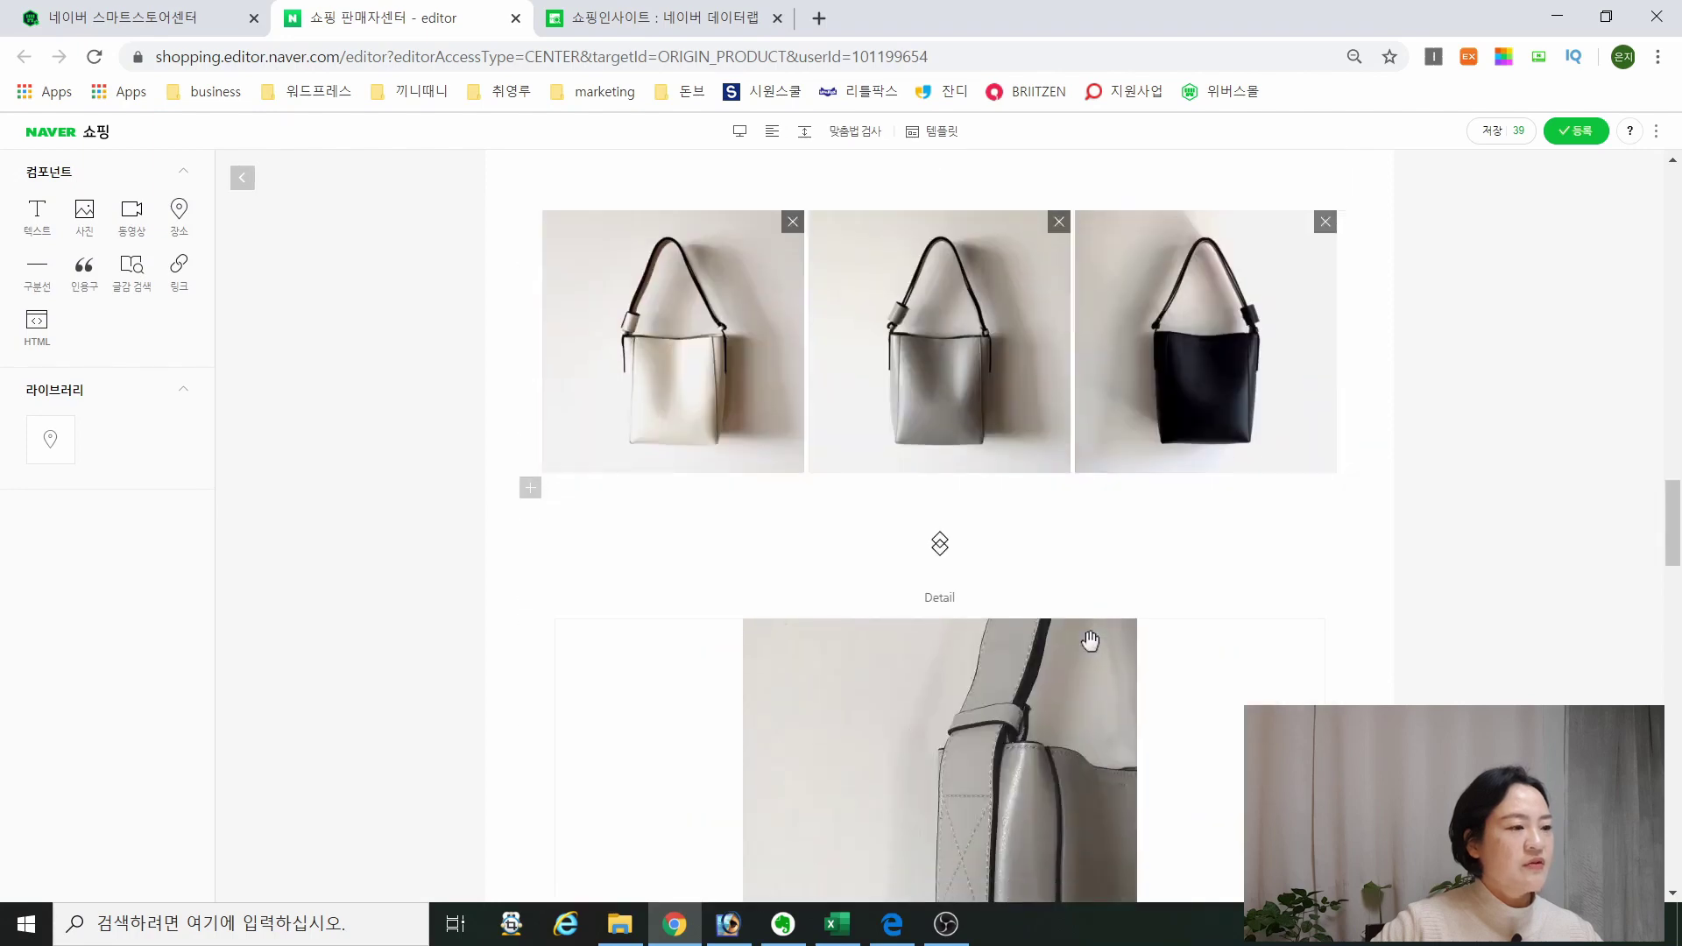
scroll(1091, 641, "up", 5)
scroll(1089, 640, "up", 15)
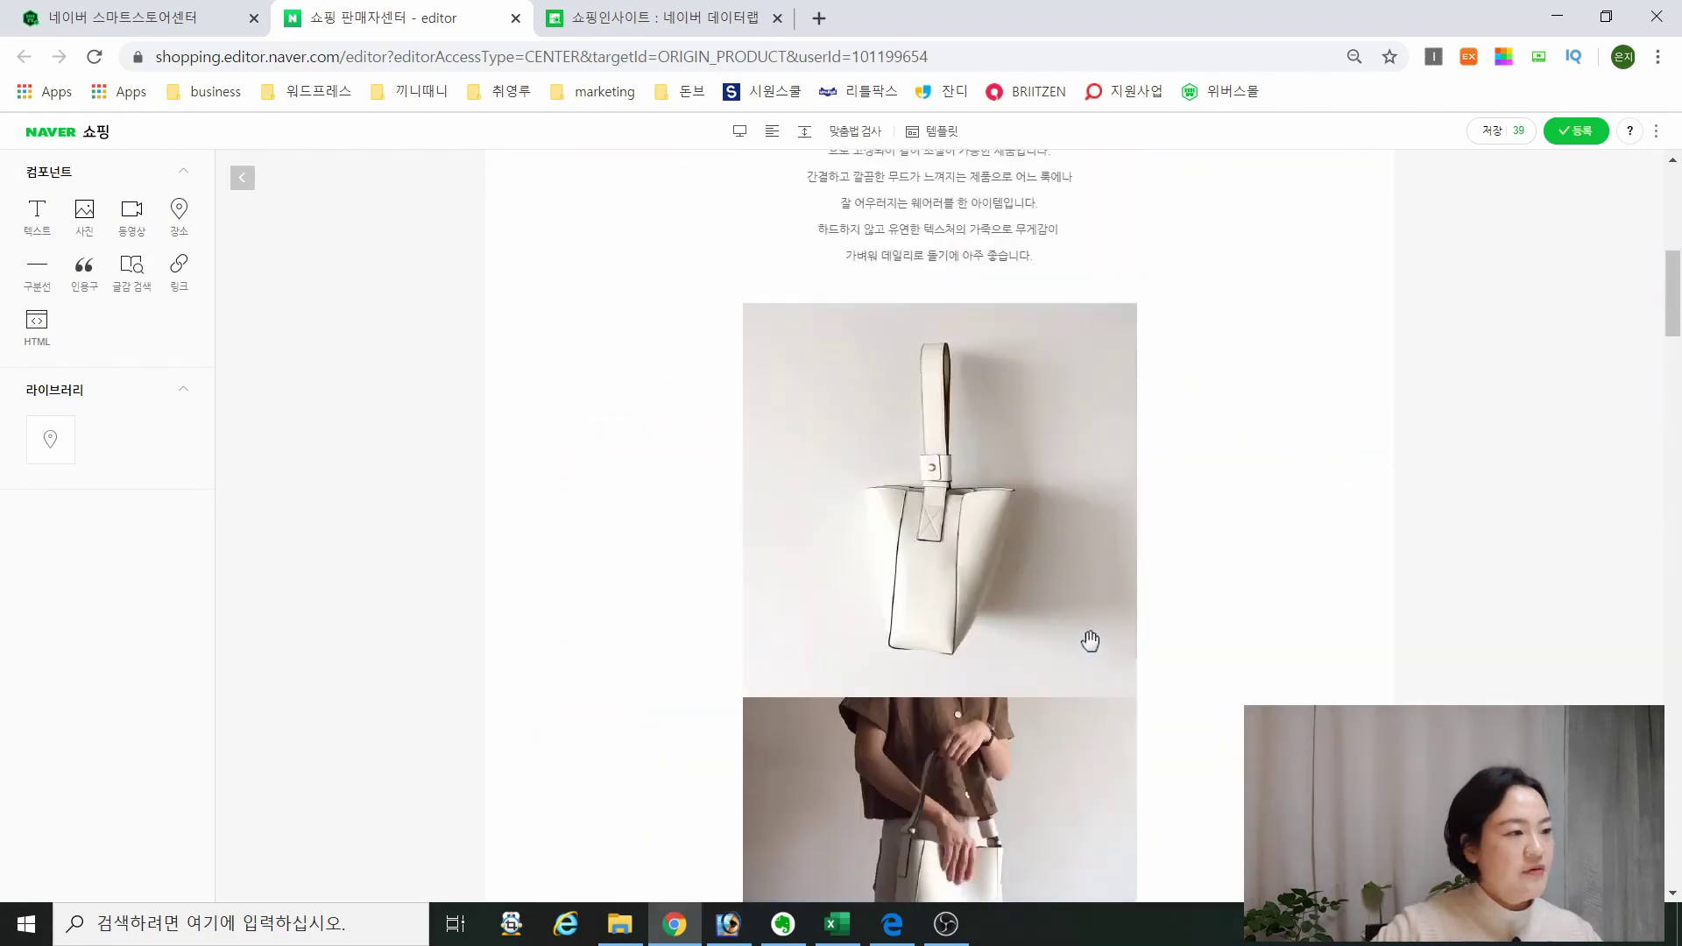
left_click(874, 319)
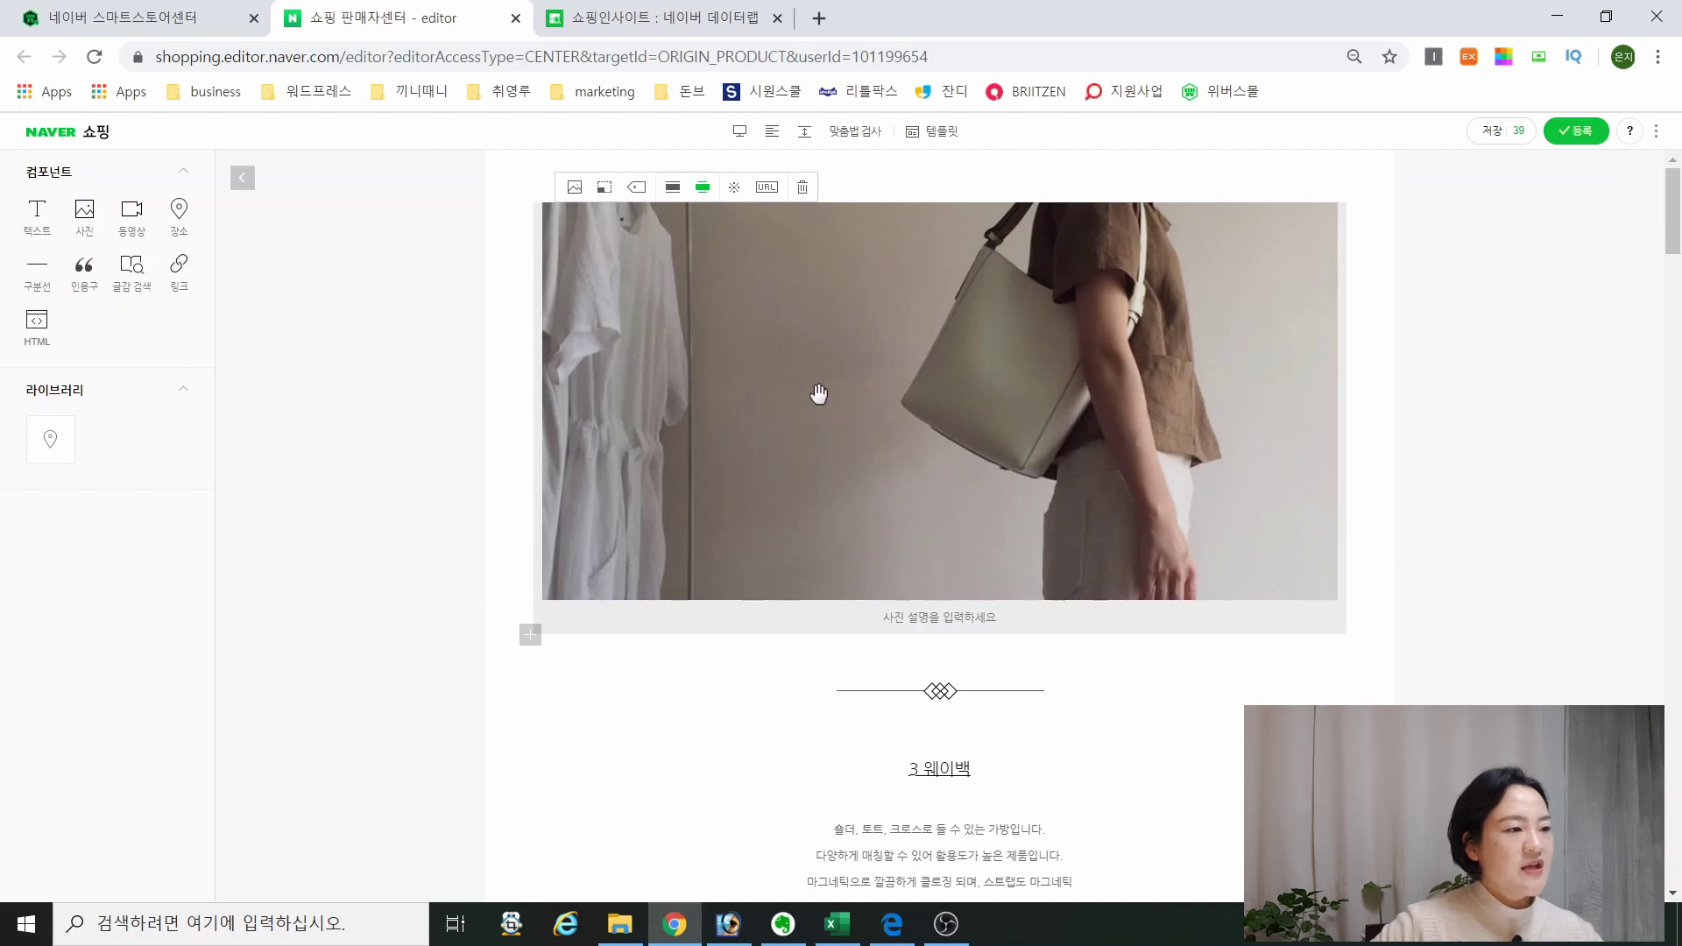
scroll(1020, 614, "down", 4)
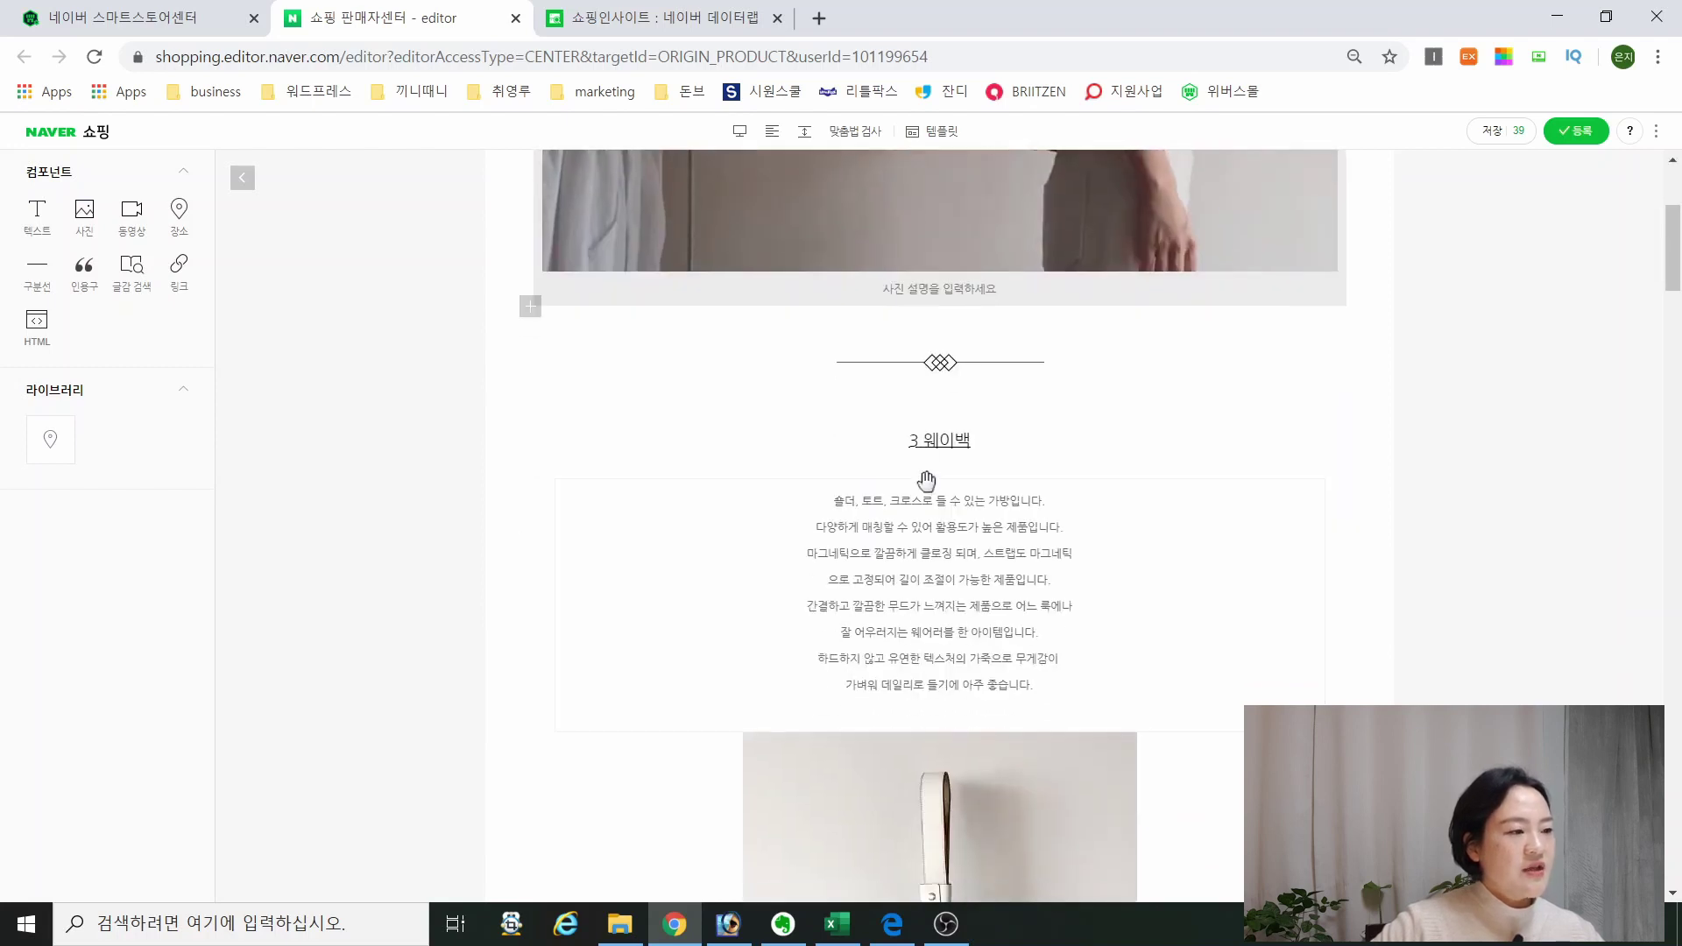
left_click_drag(927, 520, 926, 650)
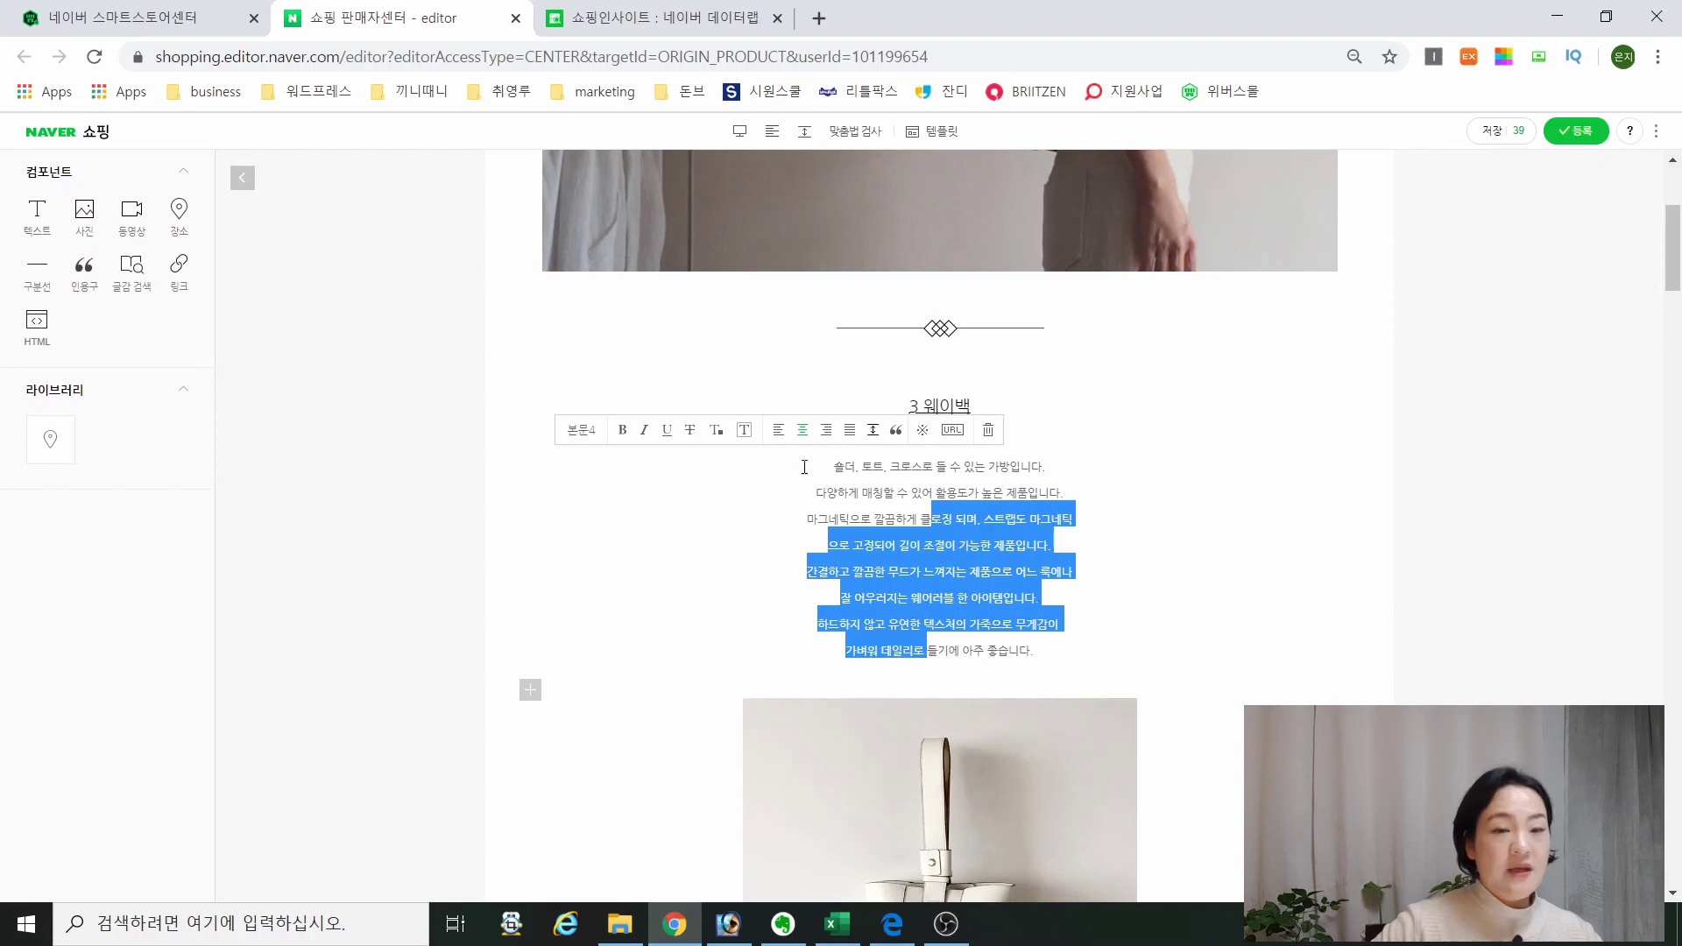
Step: Delete the white bag photo and the model photo beneath the product description
scroll(966, 588, "down", 6)
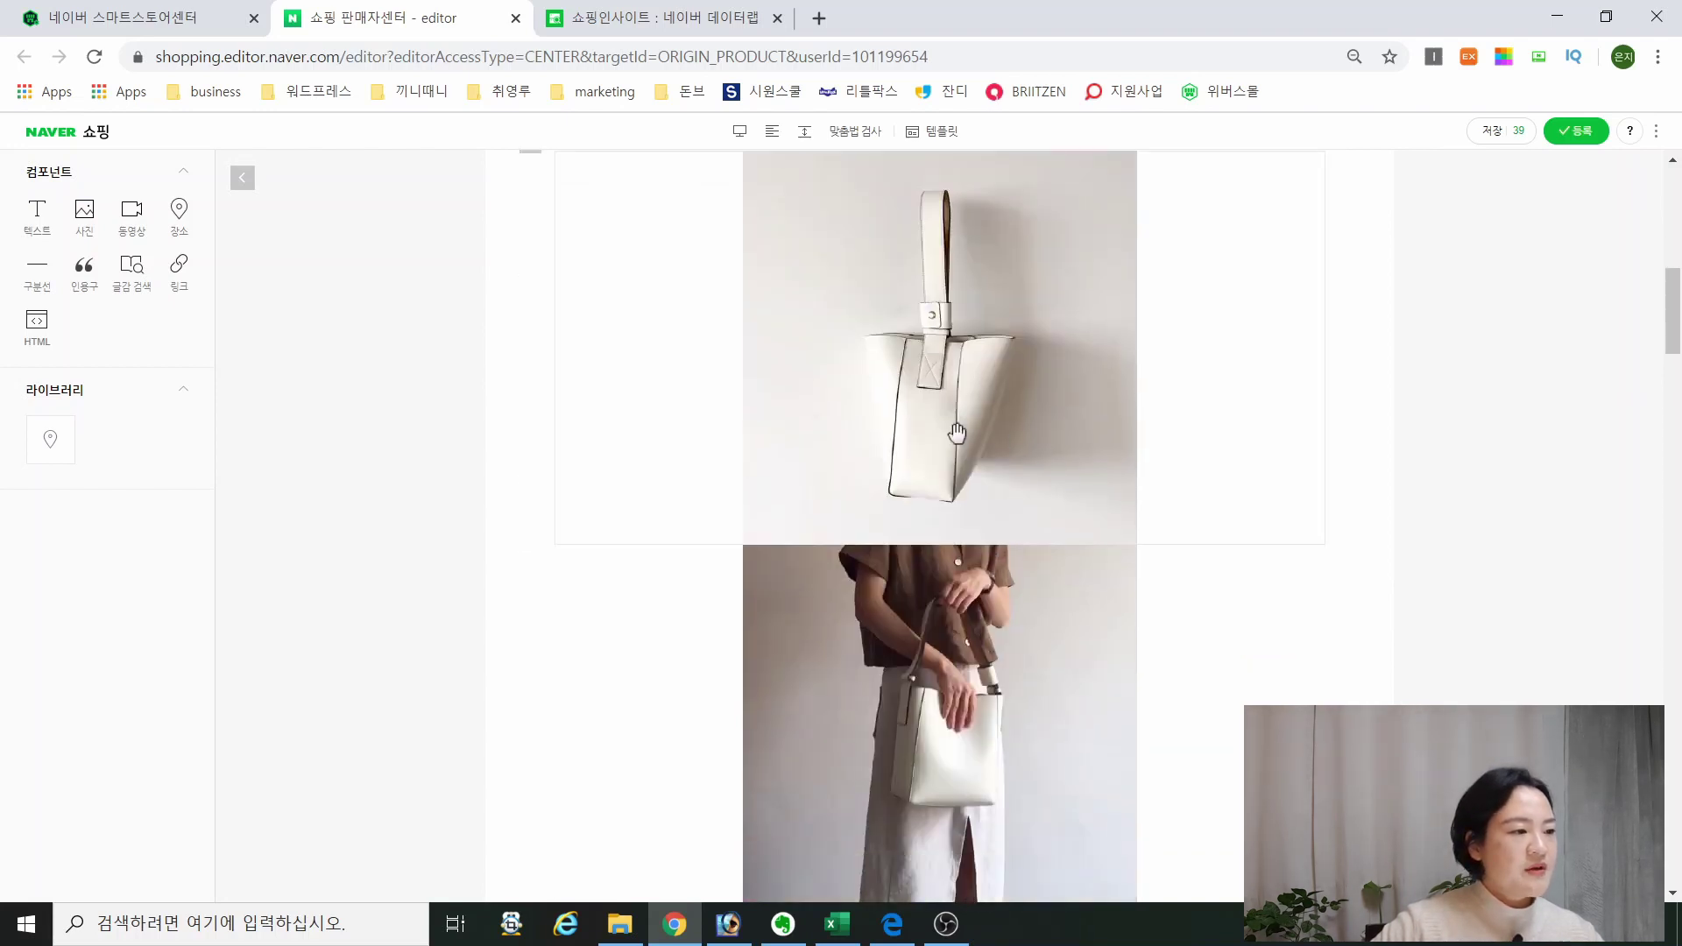
left_click(1119, 540)
scroll(1092, 582, "up", 2)
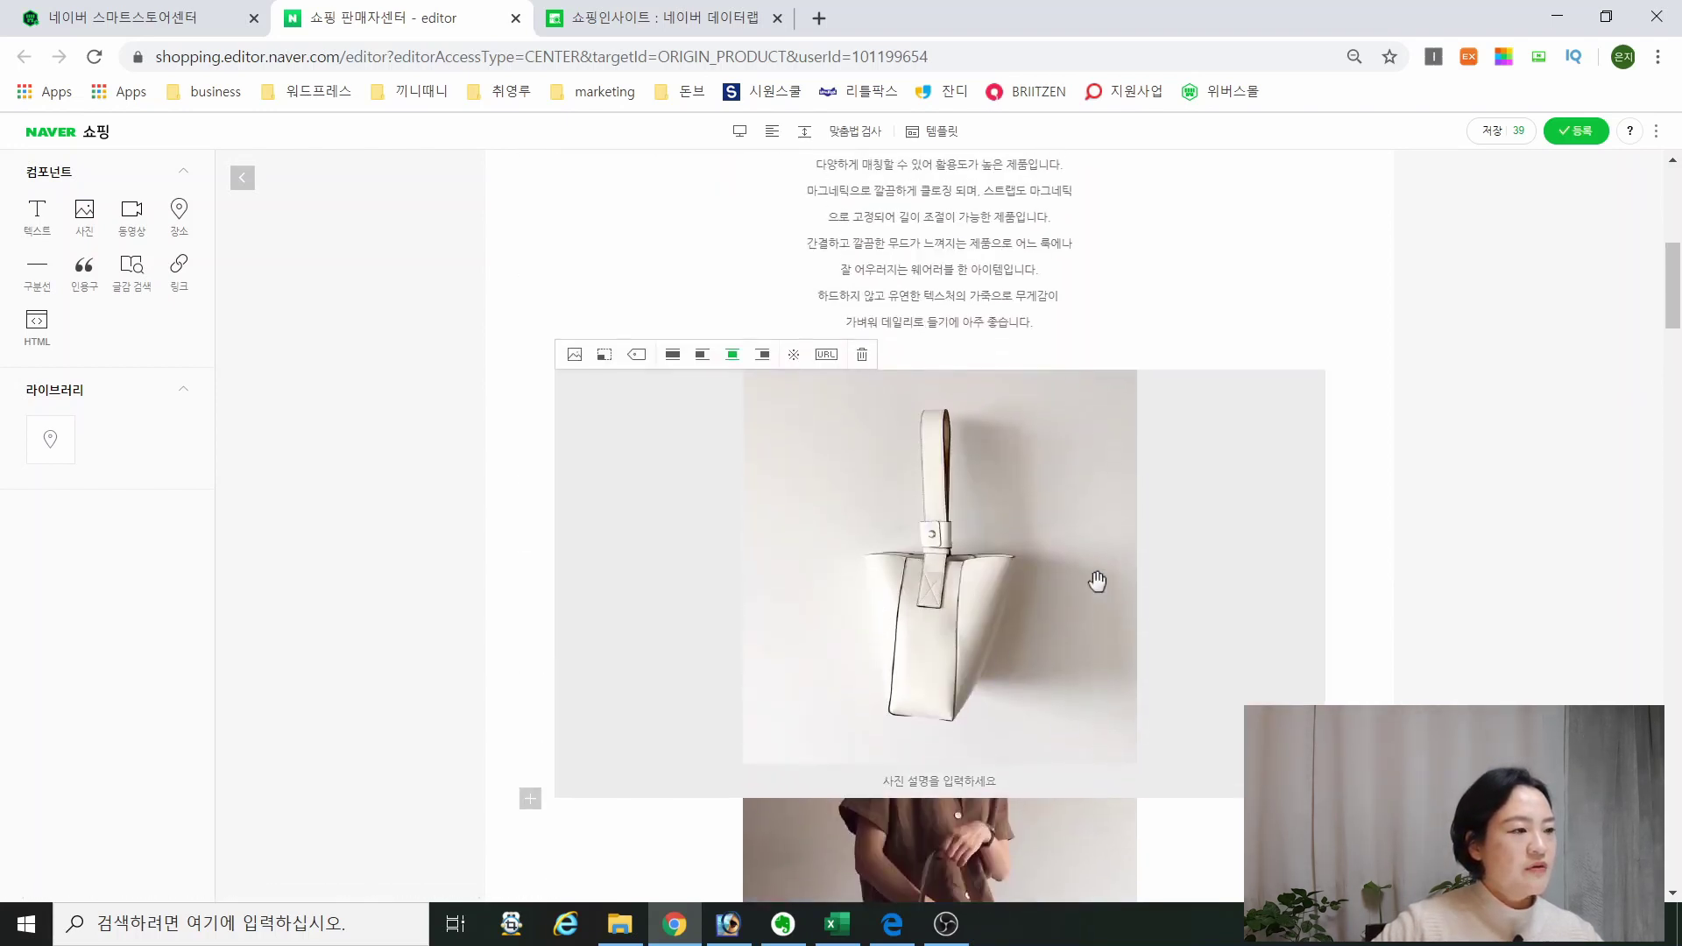
left_click(862, 356)
left_click(863, 355)
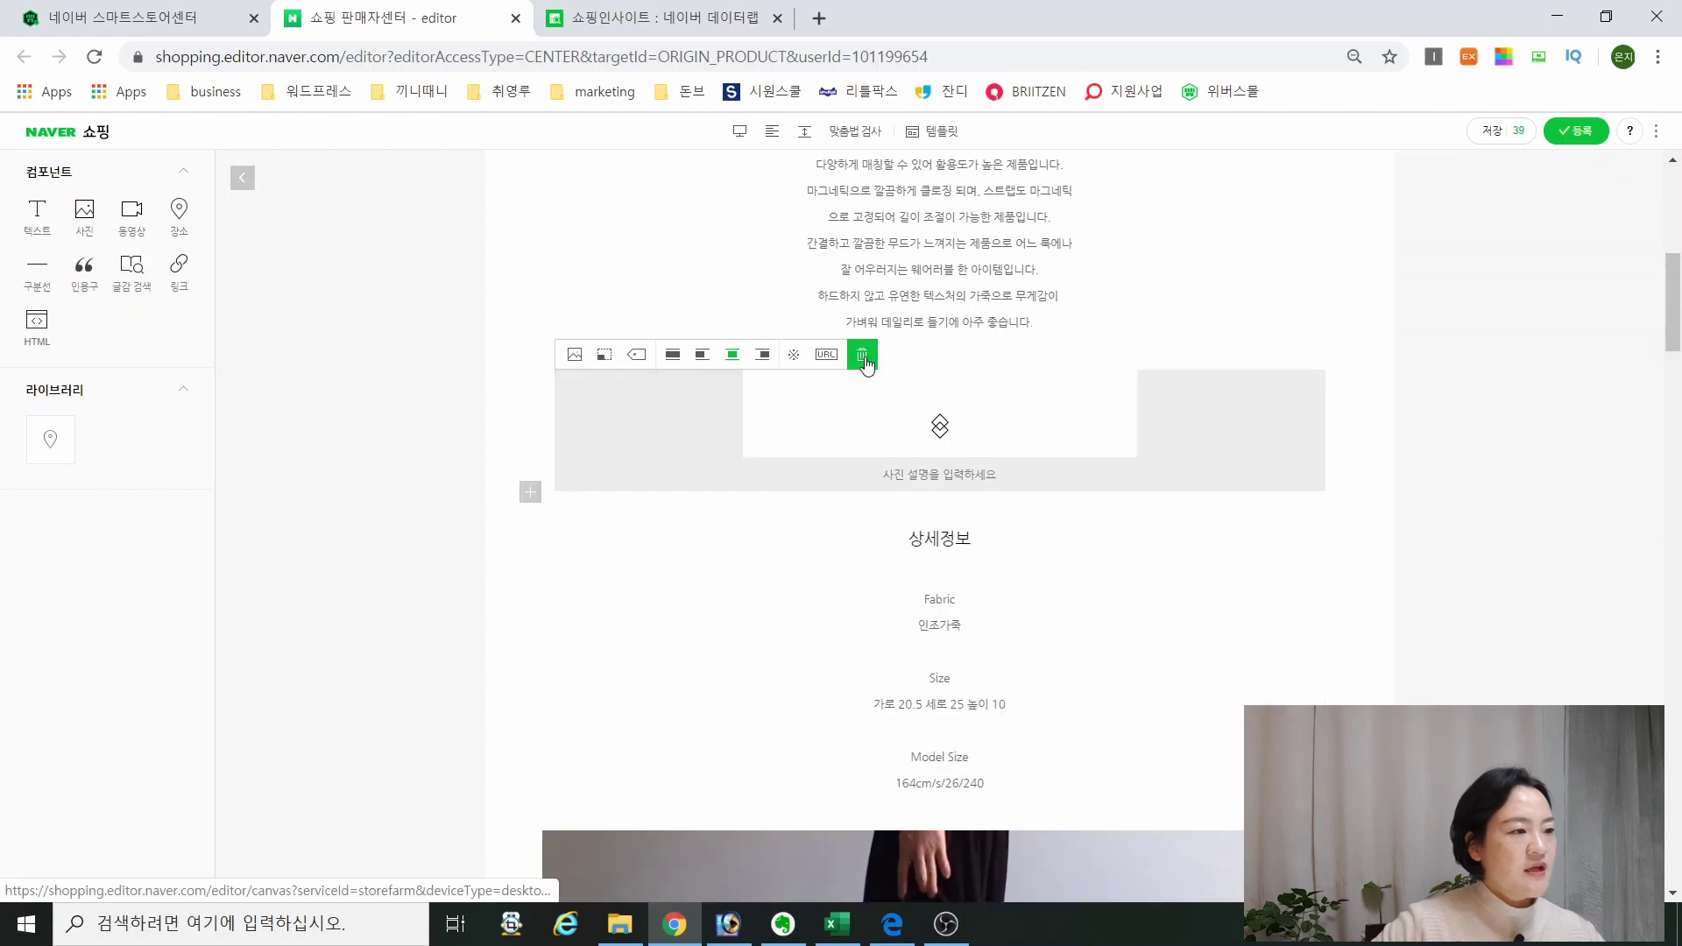
left_click(1367, 405)
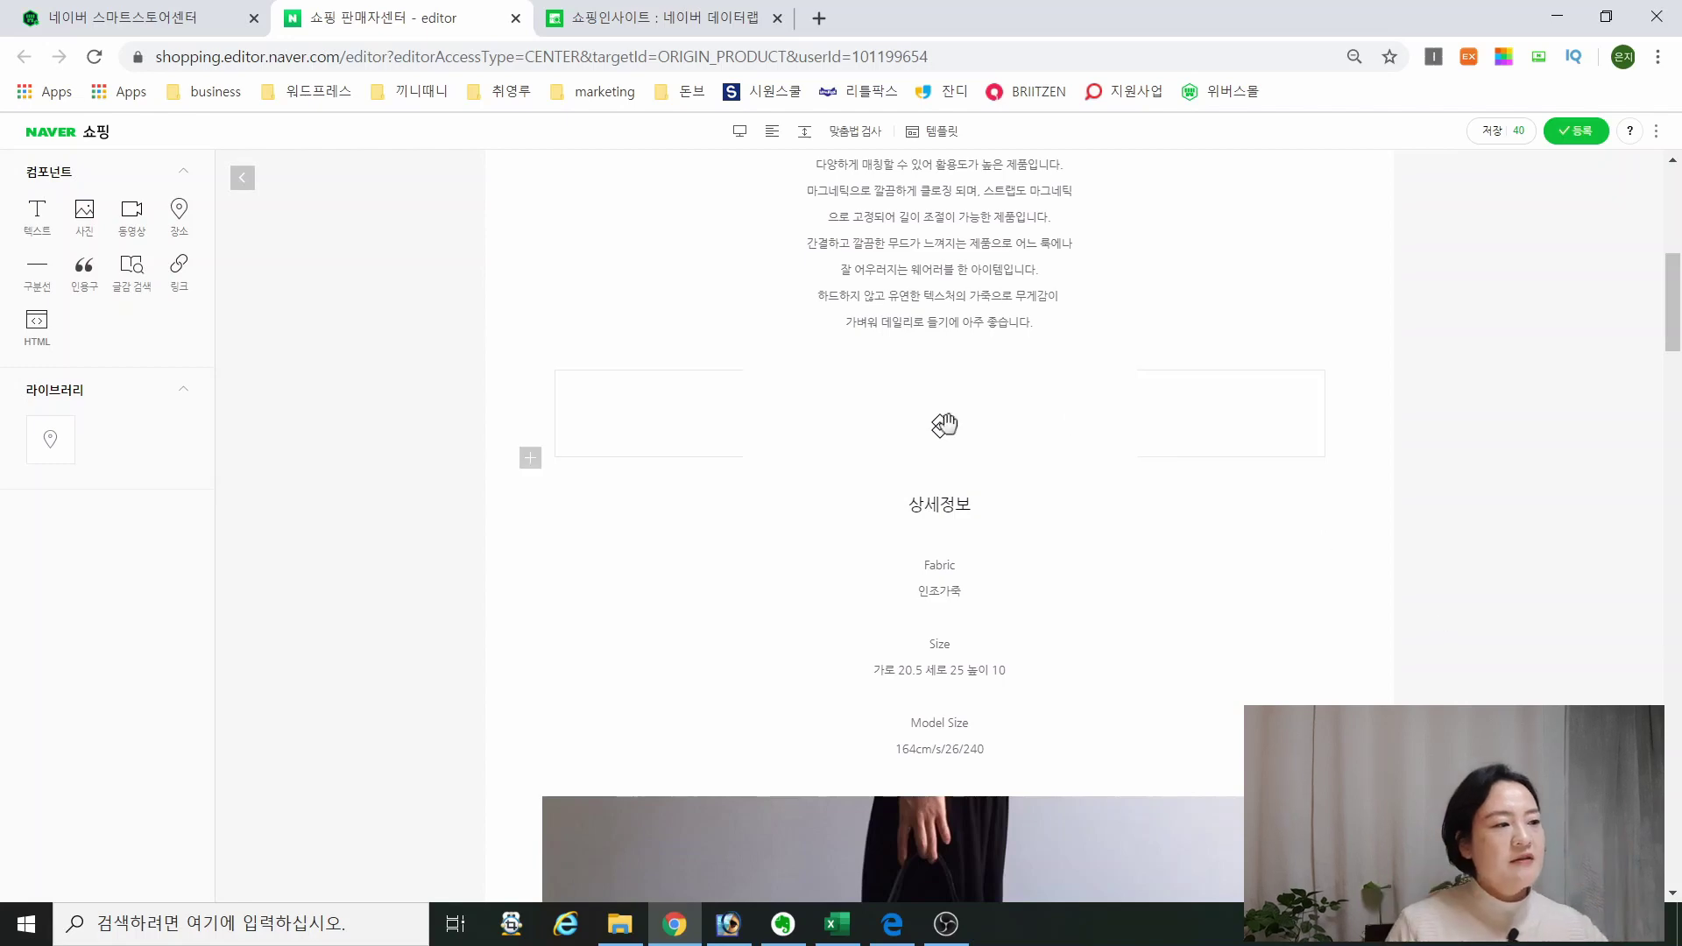
Step: Delete the large walking photo below the 상세정보 details and the diamond divider above the 색상 heading
scroll(979, 455, "down", 3)
scroll(981, 442, "down", 10)
scroll(987, 428, "up", 1)
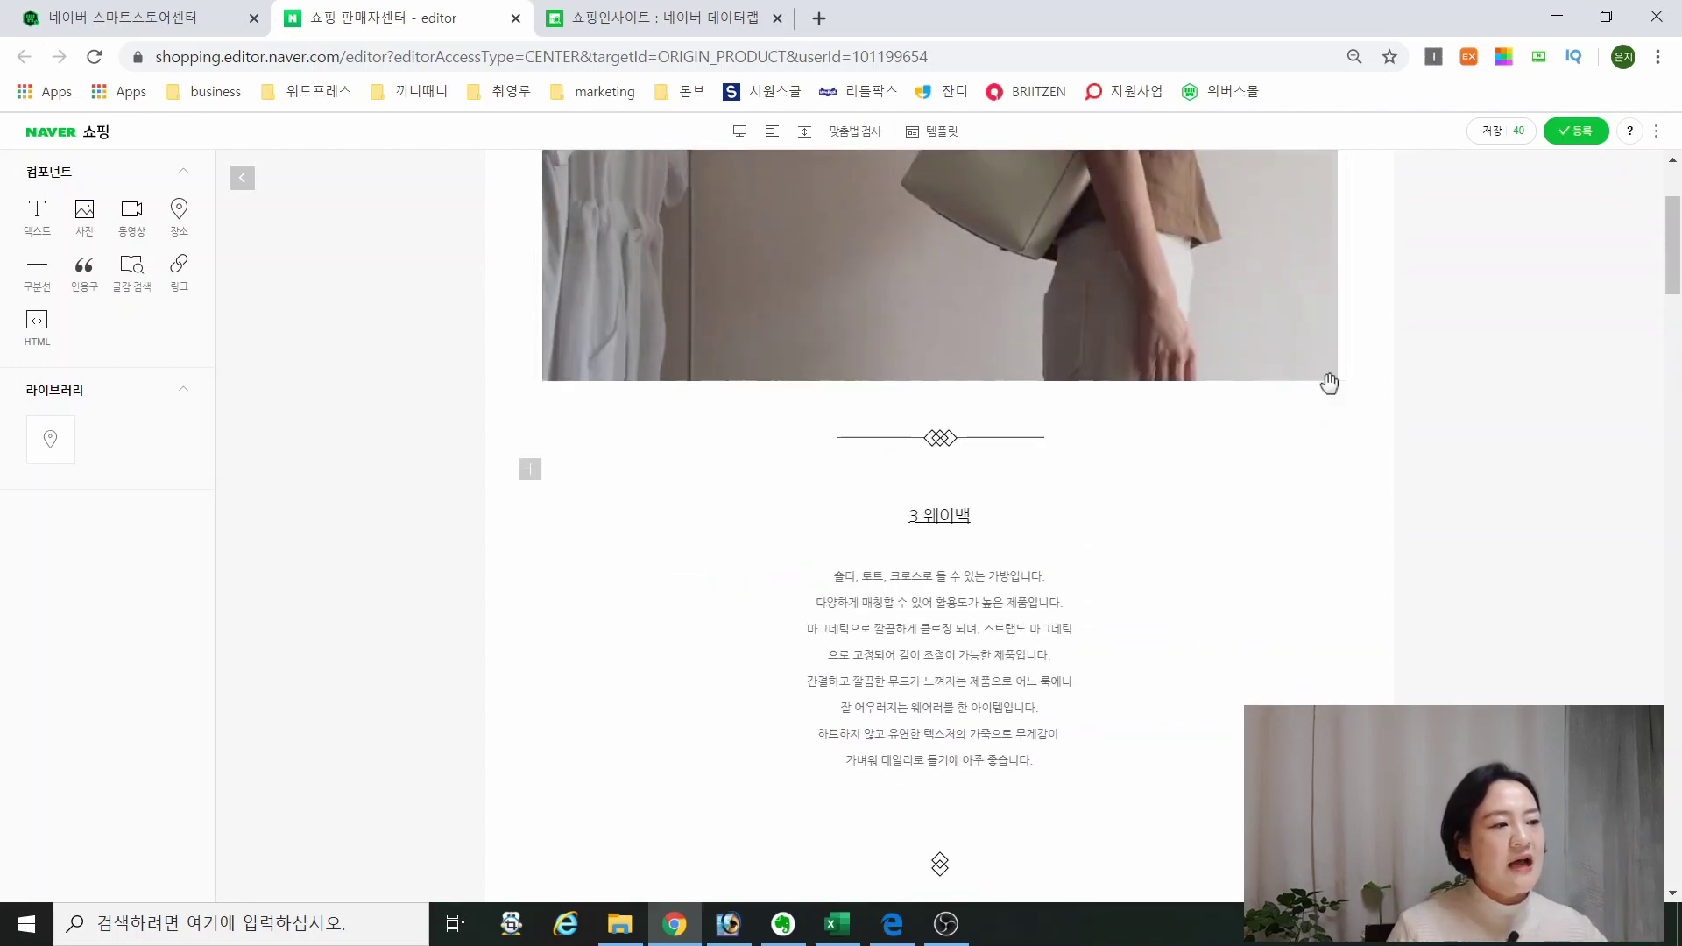
scroll(1050, 616, "down", 7)
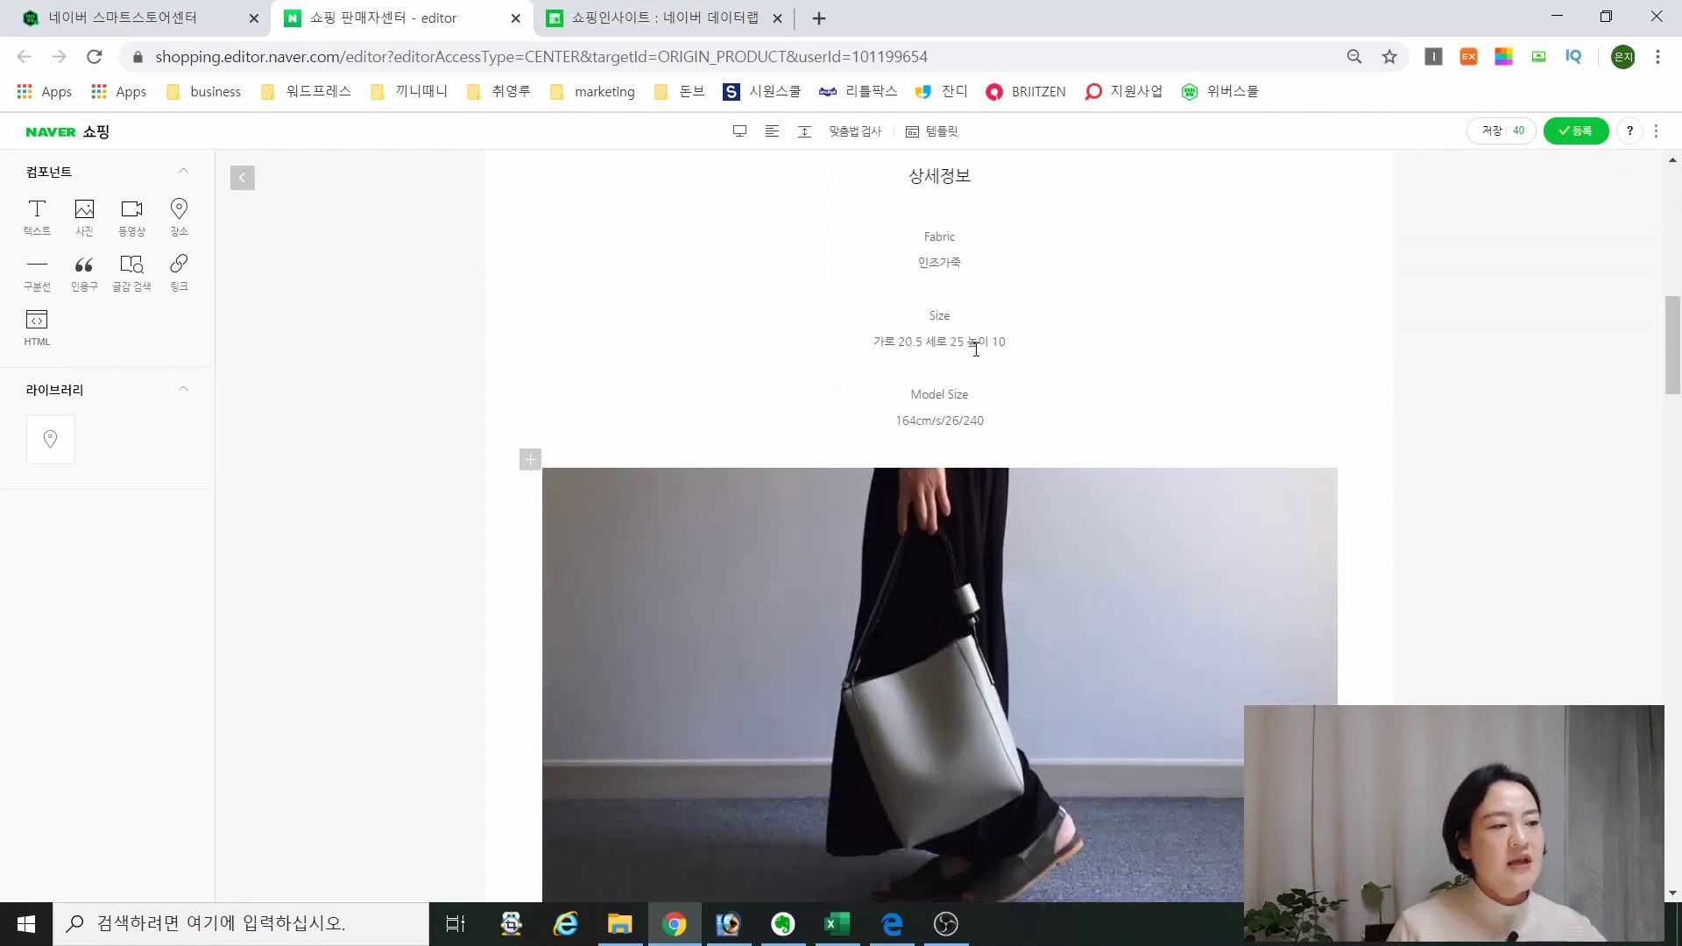
left_click(957, 316)
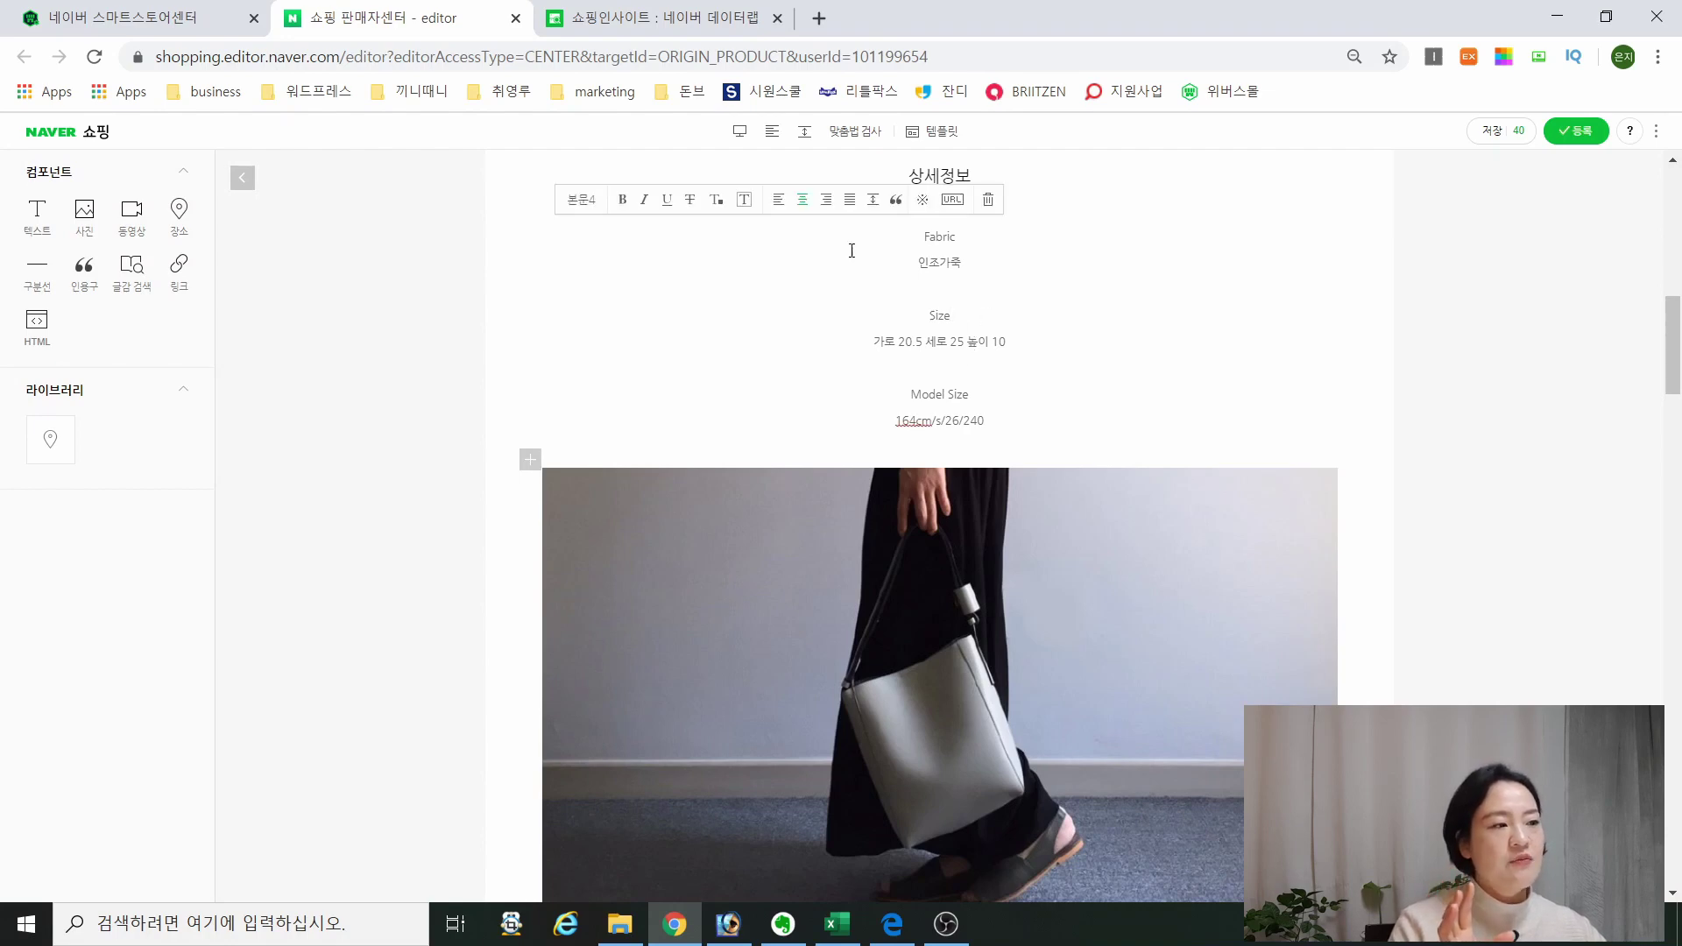
scroll(952, 622, "down", 10)
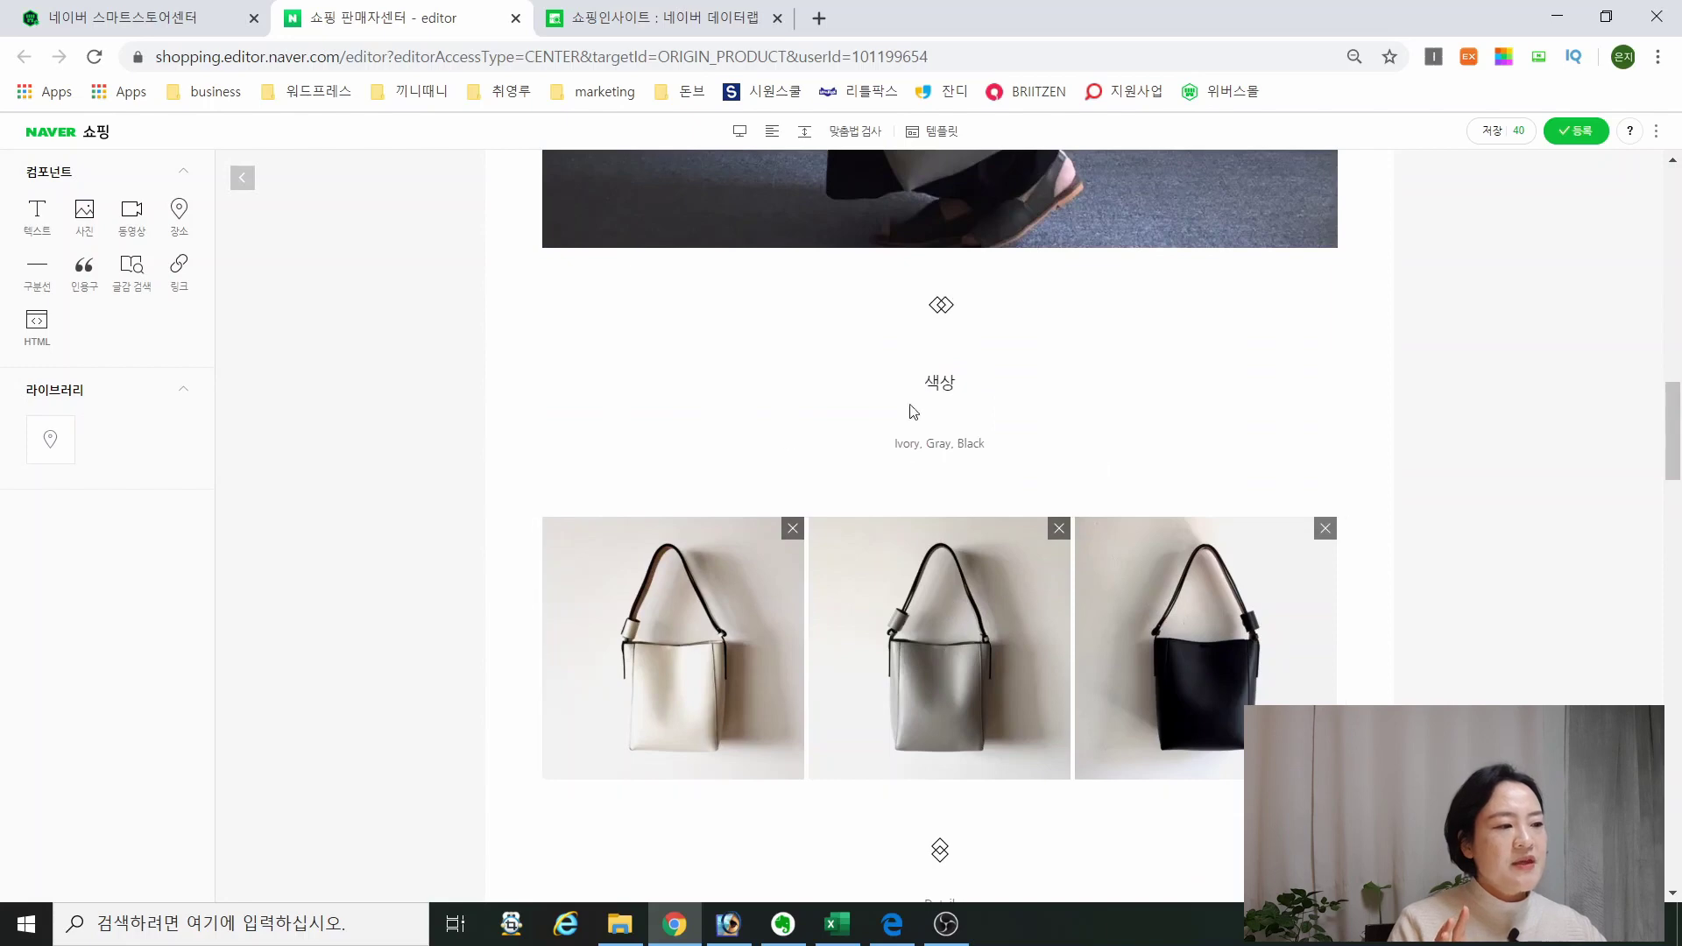
scroll(925, 554, "up", 1)
scroll(960, 591, "up", 10)
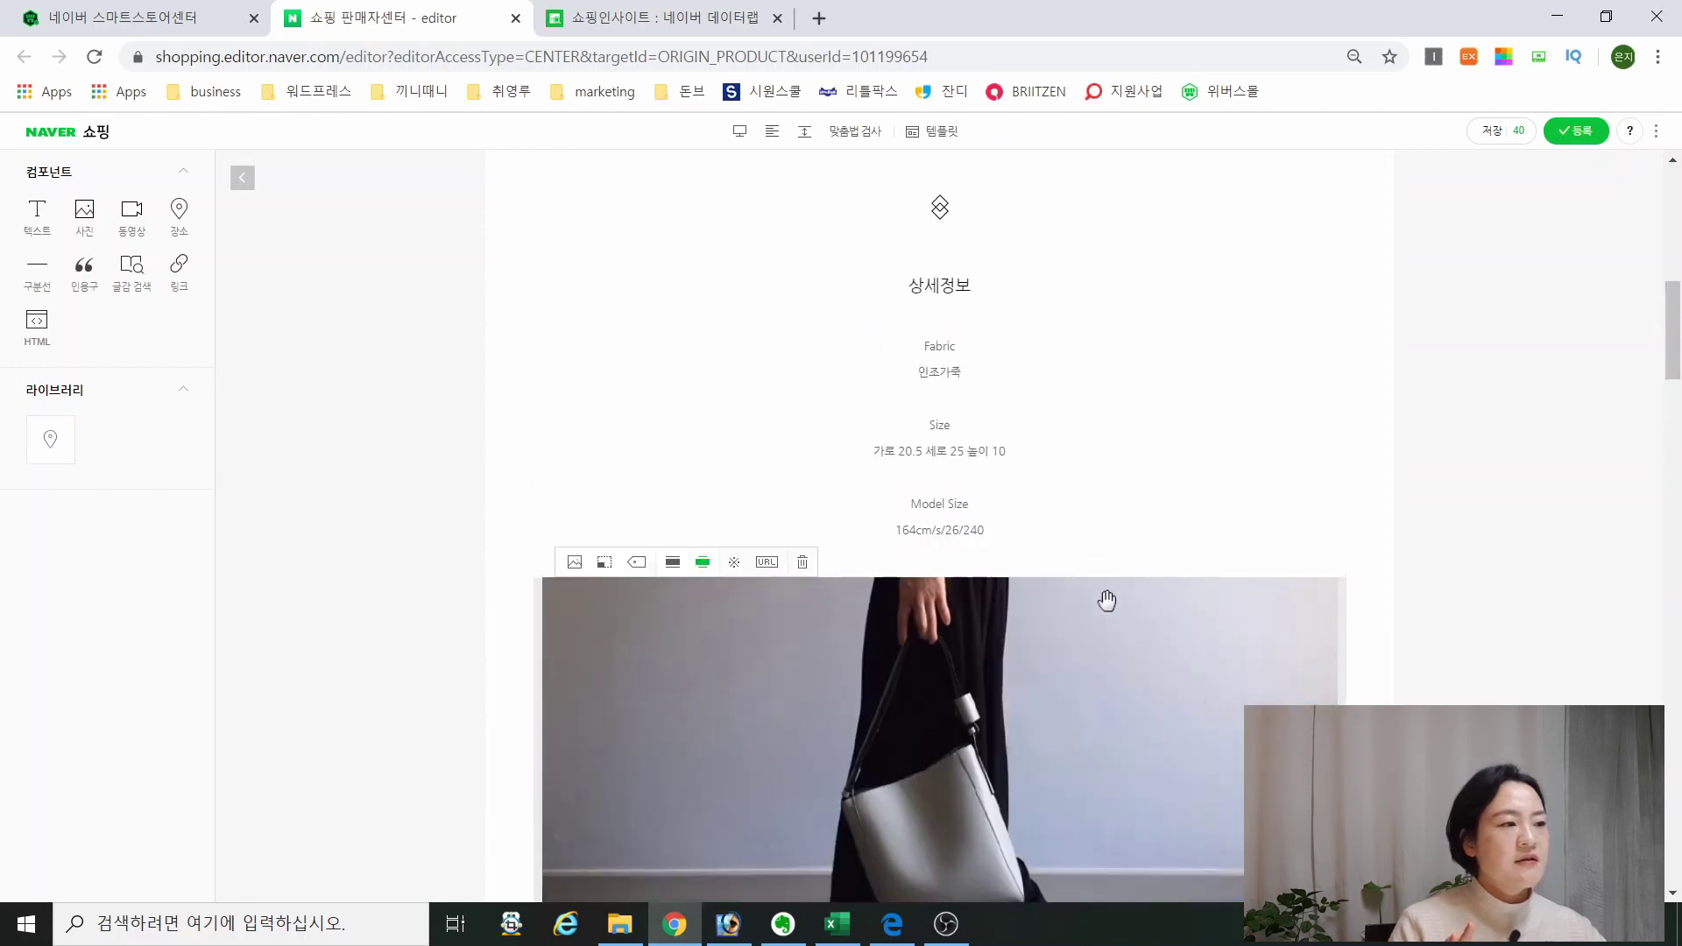
left_click(805, 564)
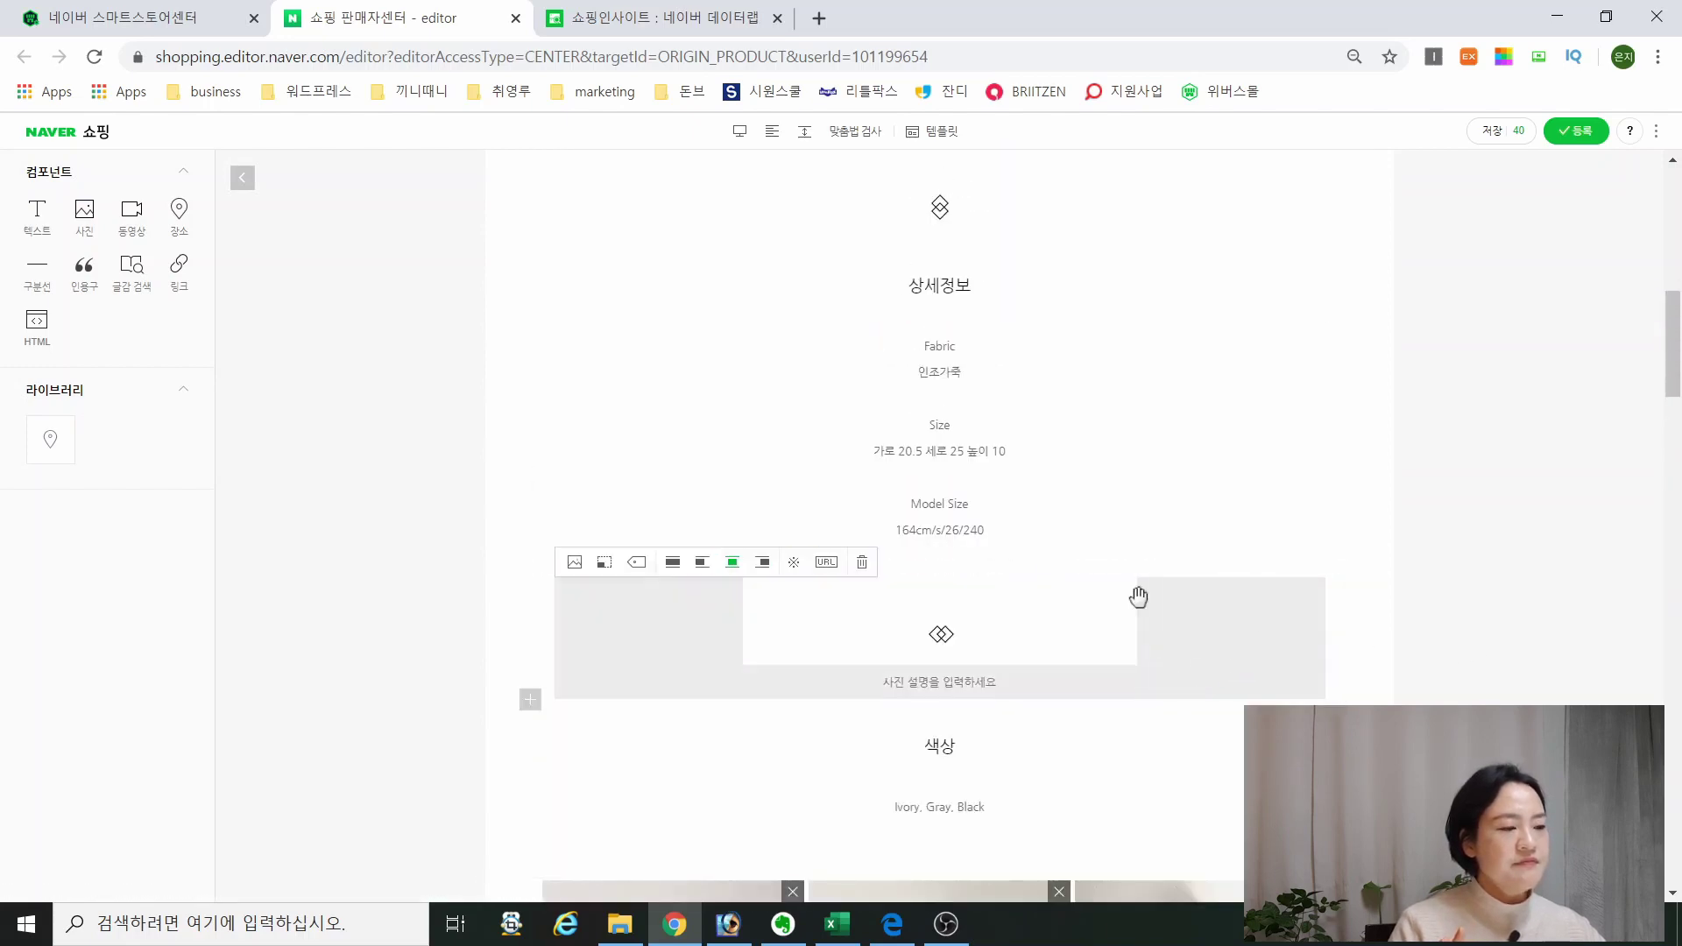
key("Delete")
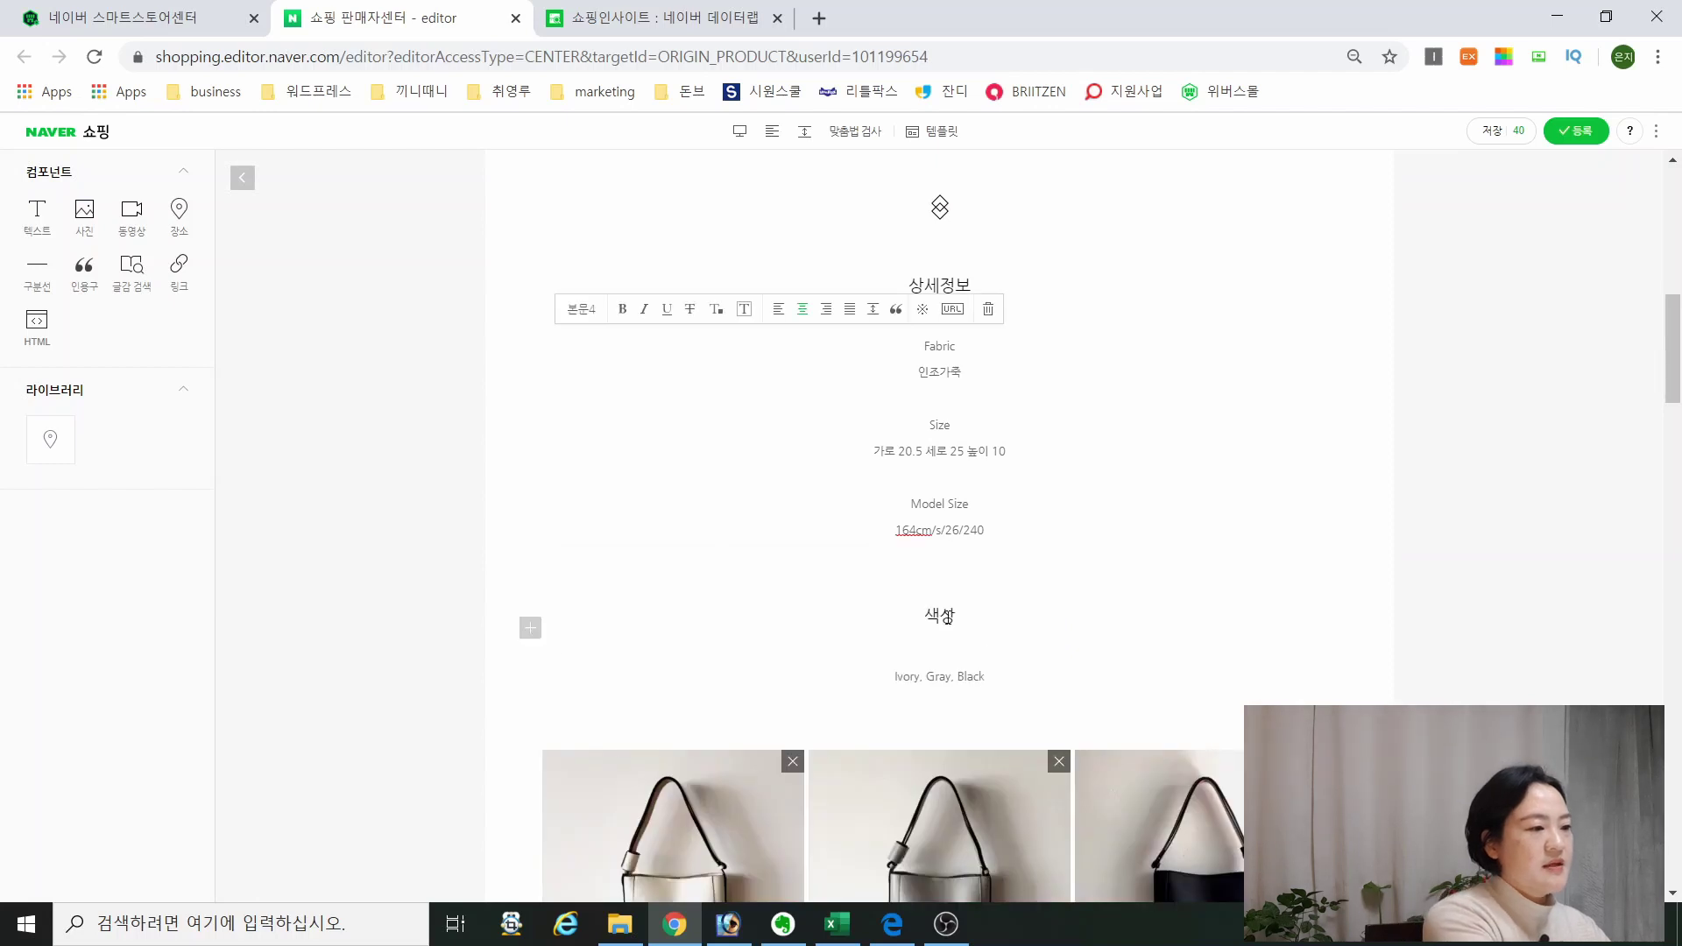
left_click(947, 618)
left_click(1376, 579)
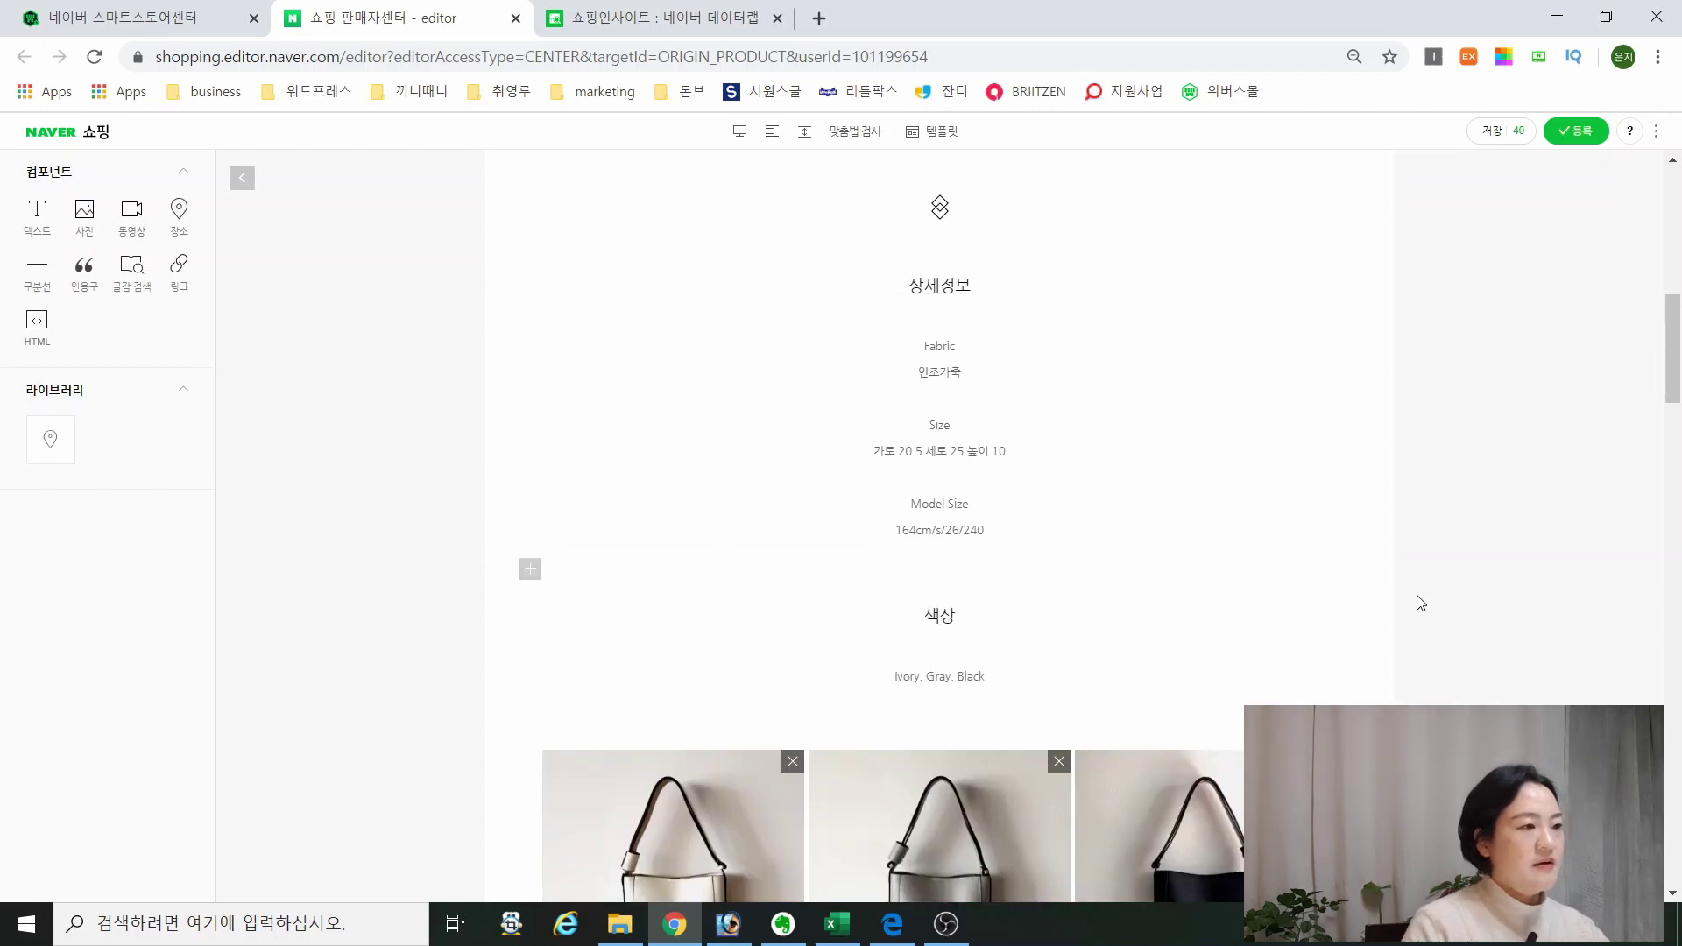
Step: Review the rest of the template, including the colour, Detail, 상점정보, 상담문의 and 배송정보 sections, and return to the main photo
scroll(1384, 631, "down", 3)
scroll(1297, 624, "down", 15)
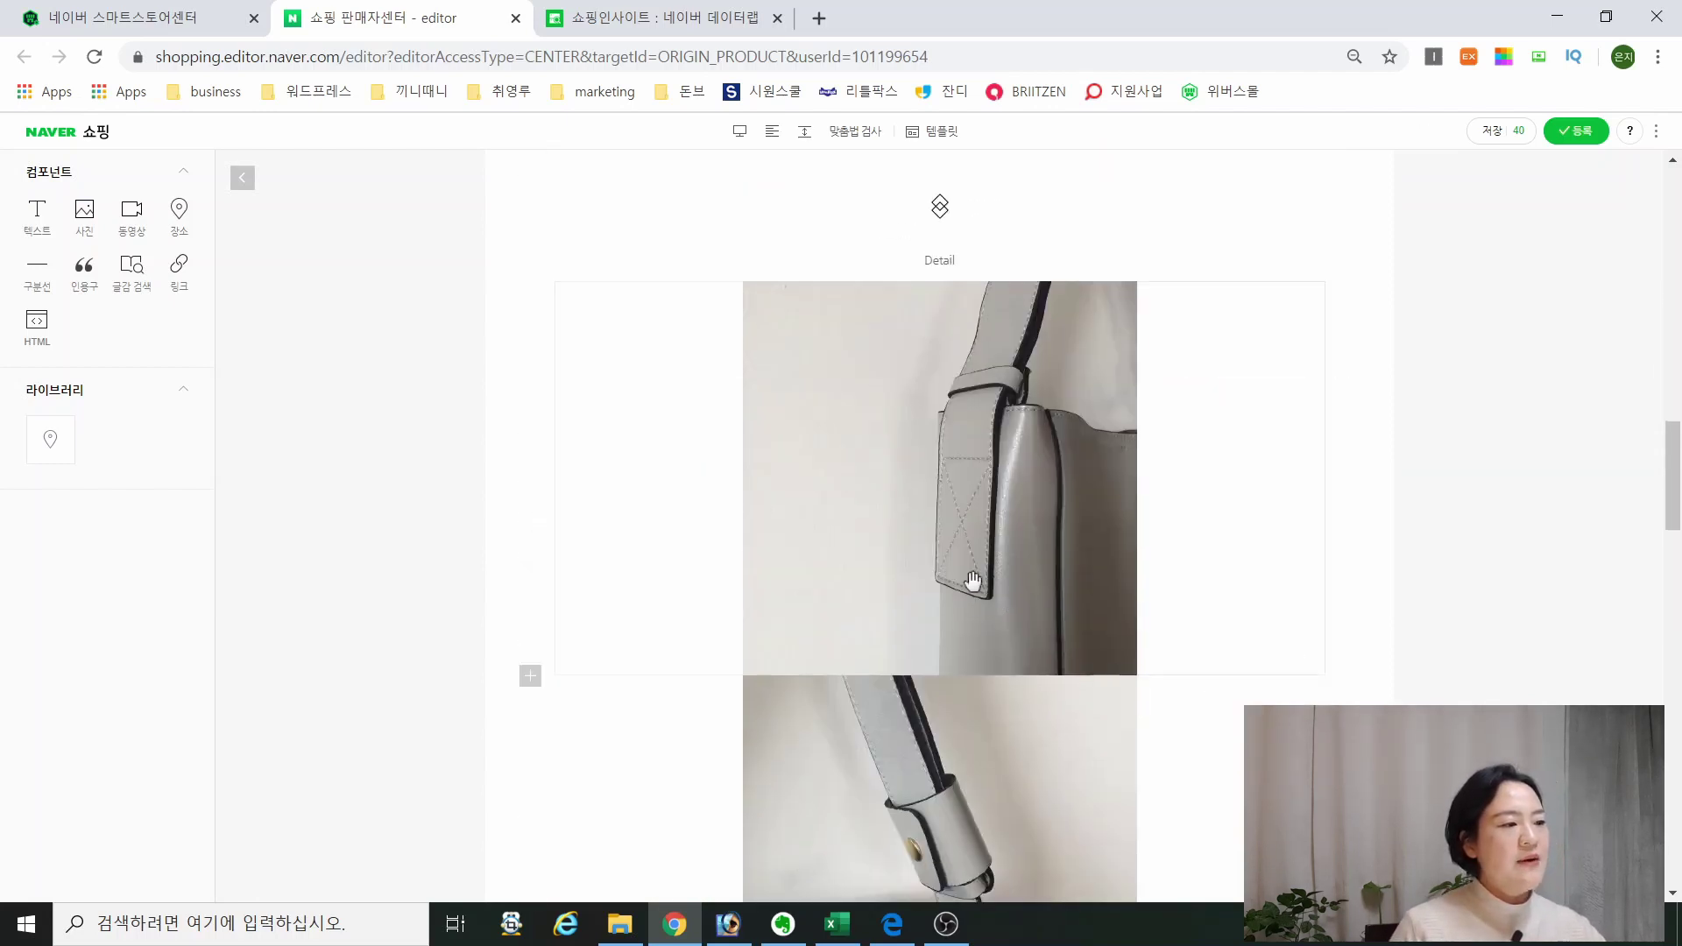
scroll(937, 635, "down", 2)
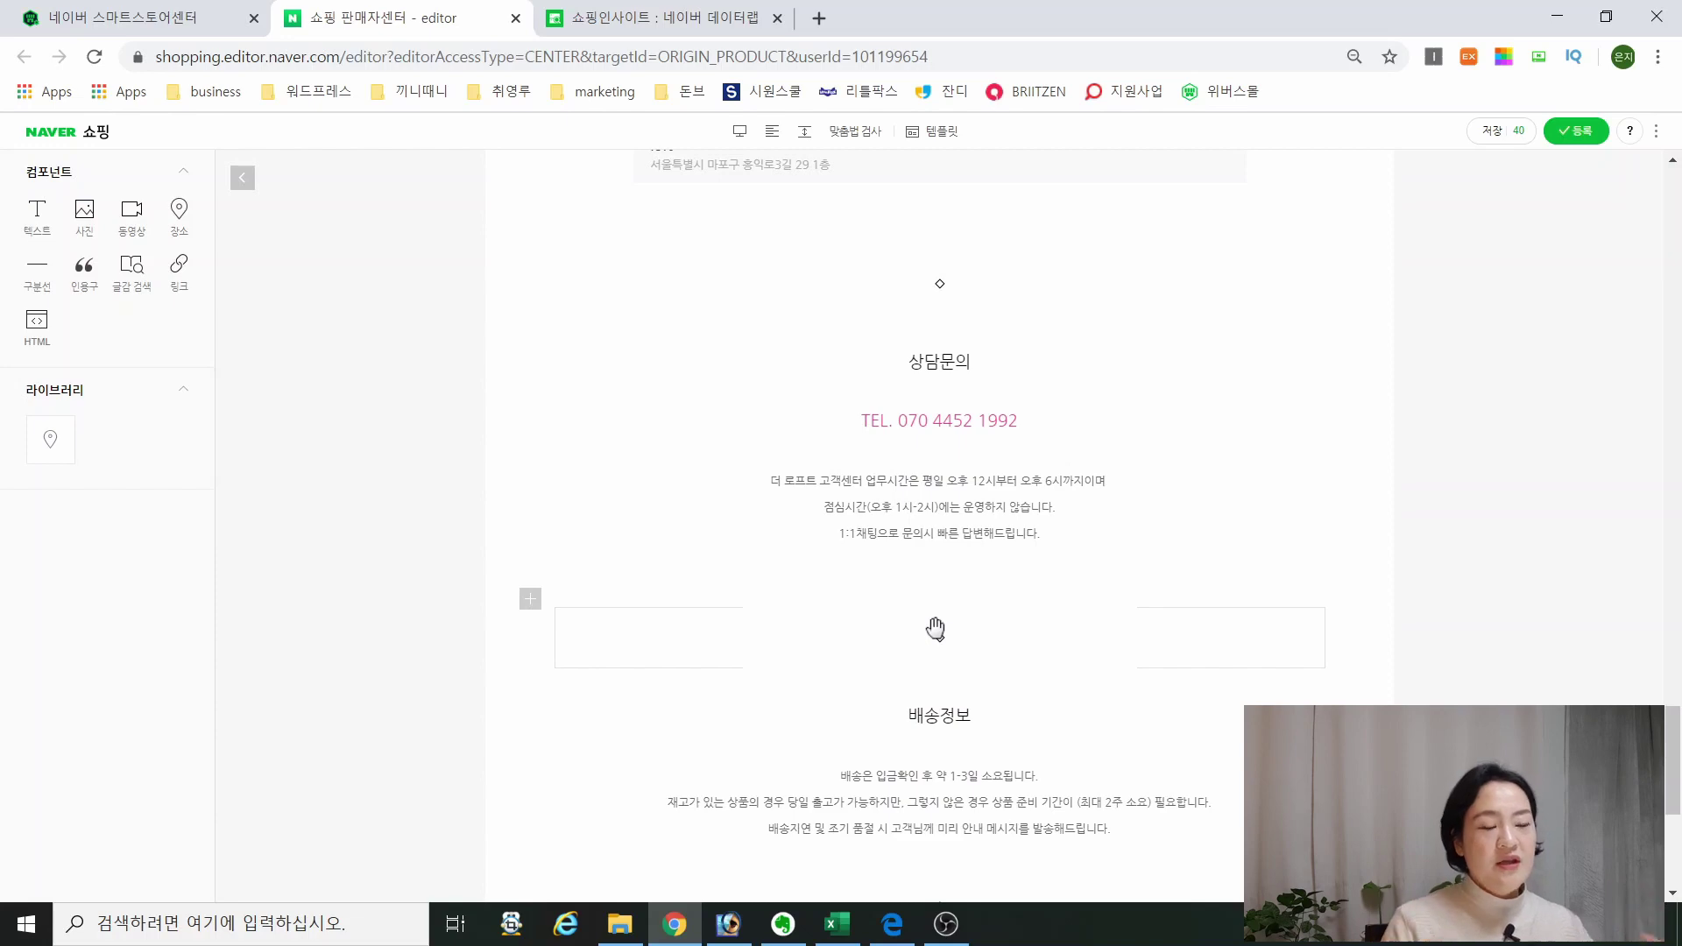
scroll(1104, 569, "up", 10)
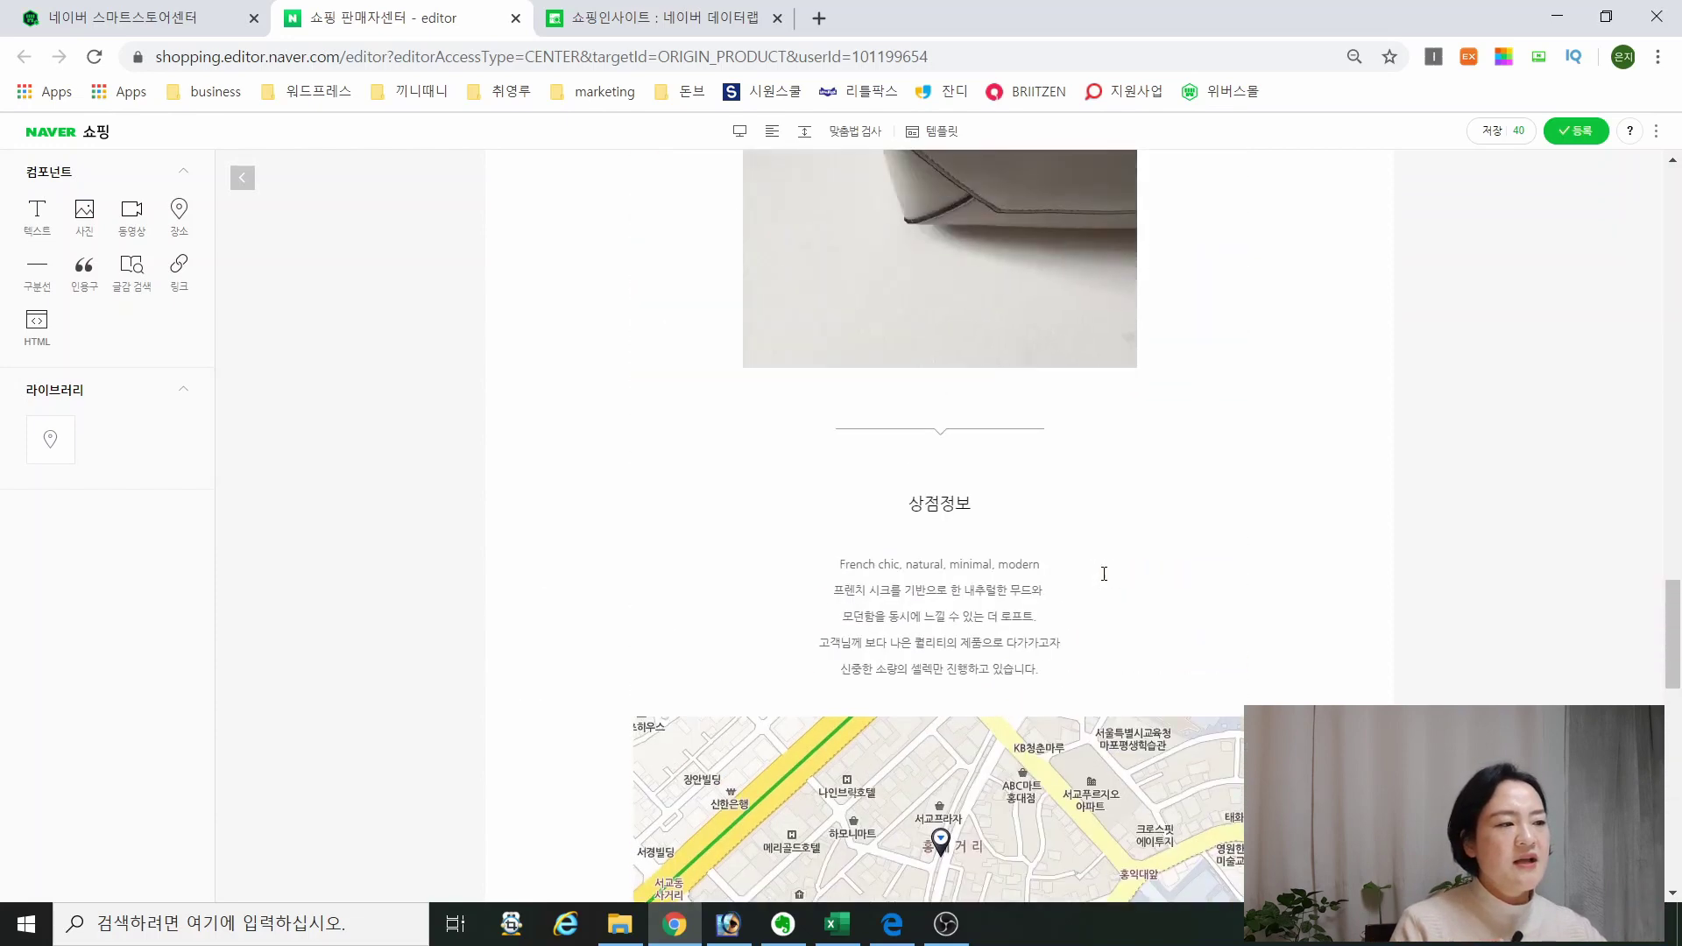
scroll(1103, 574, "up", 15)
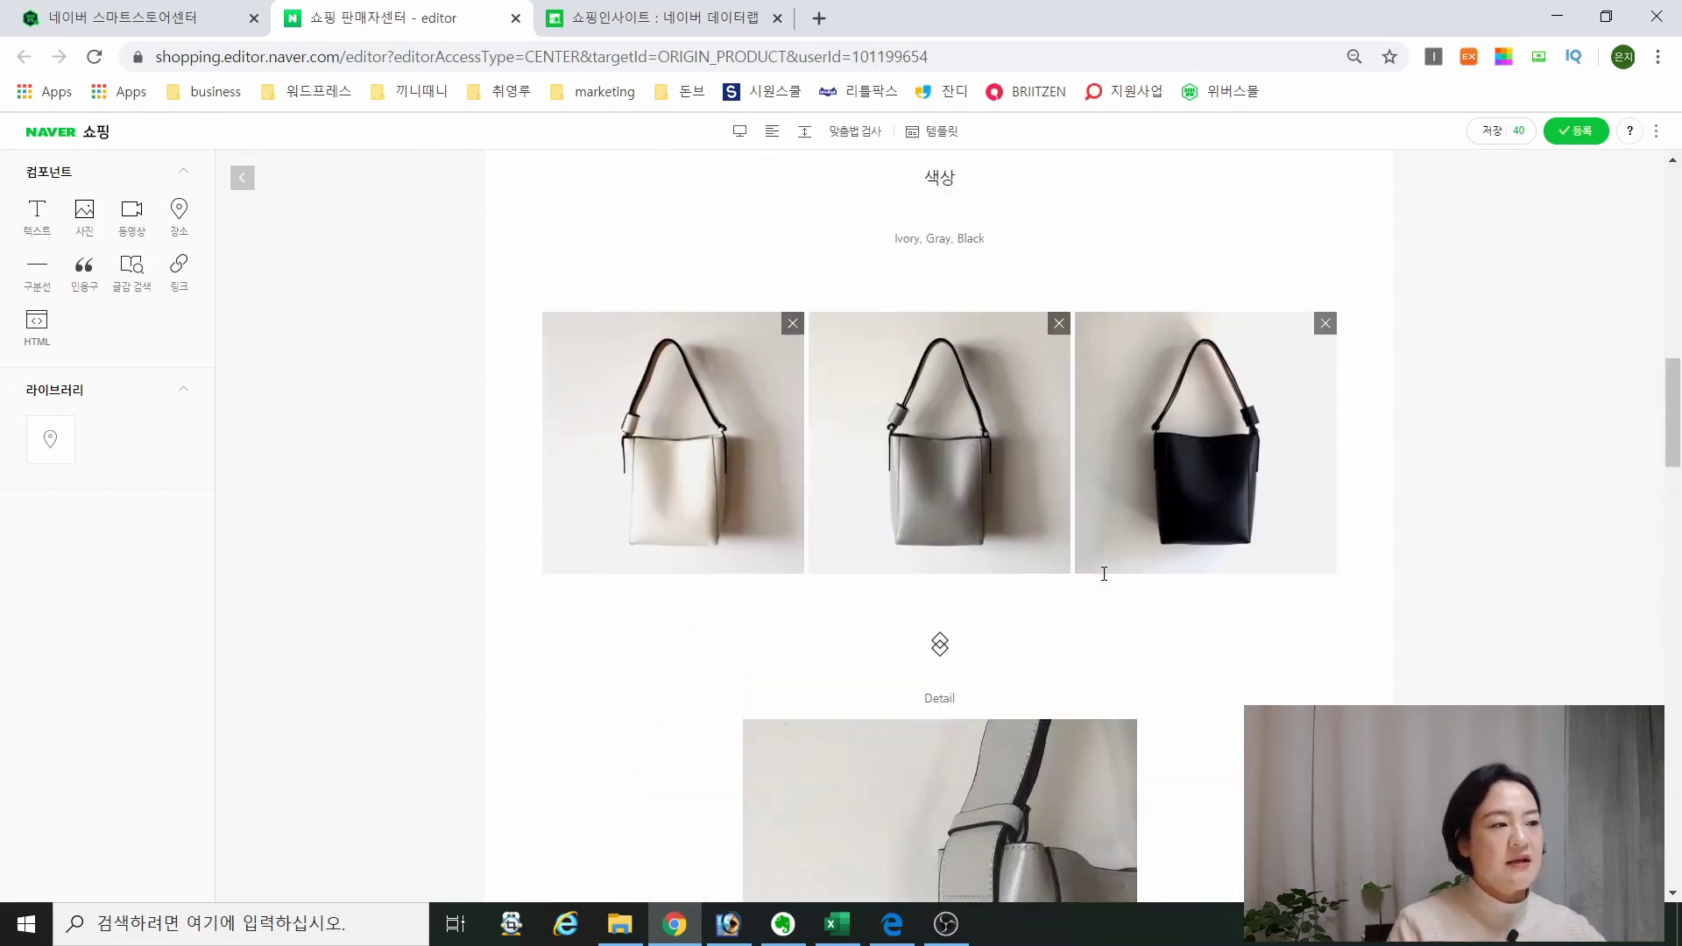
scroll(1104, 574, "up", 10)
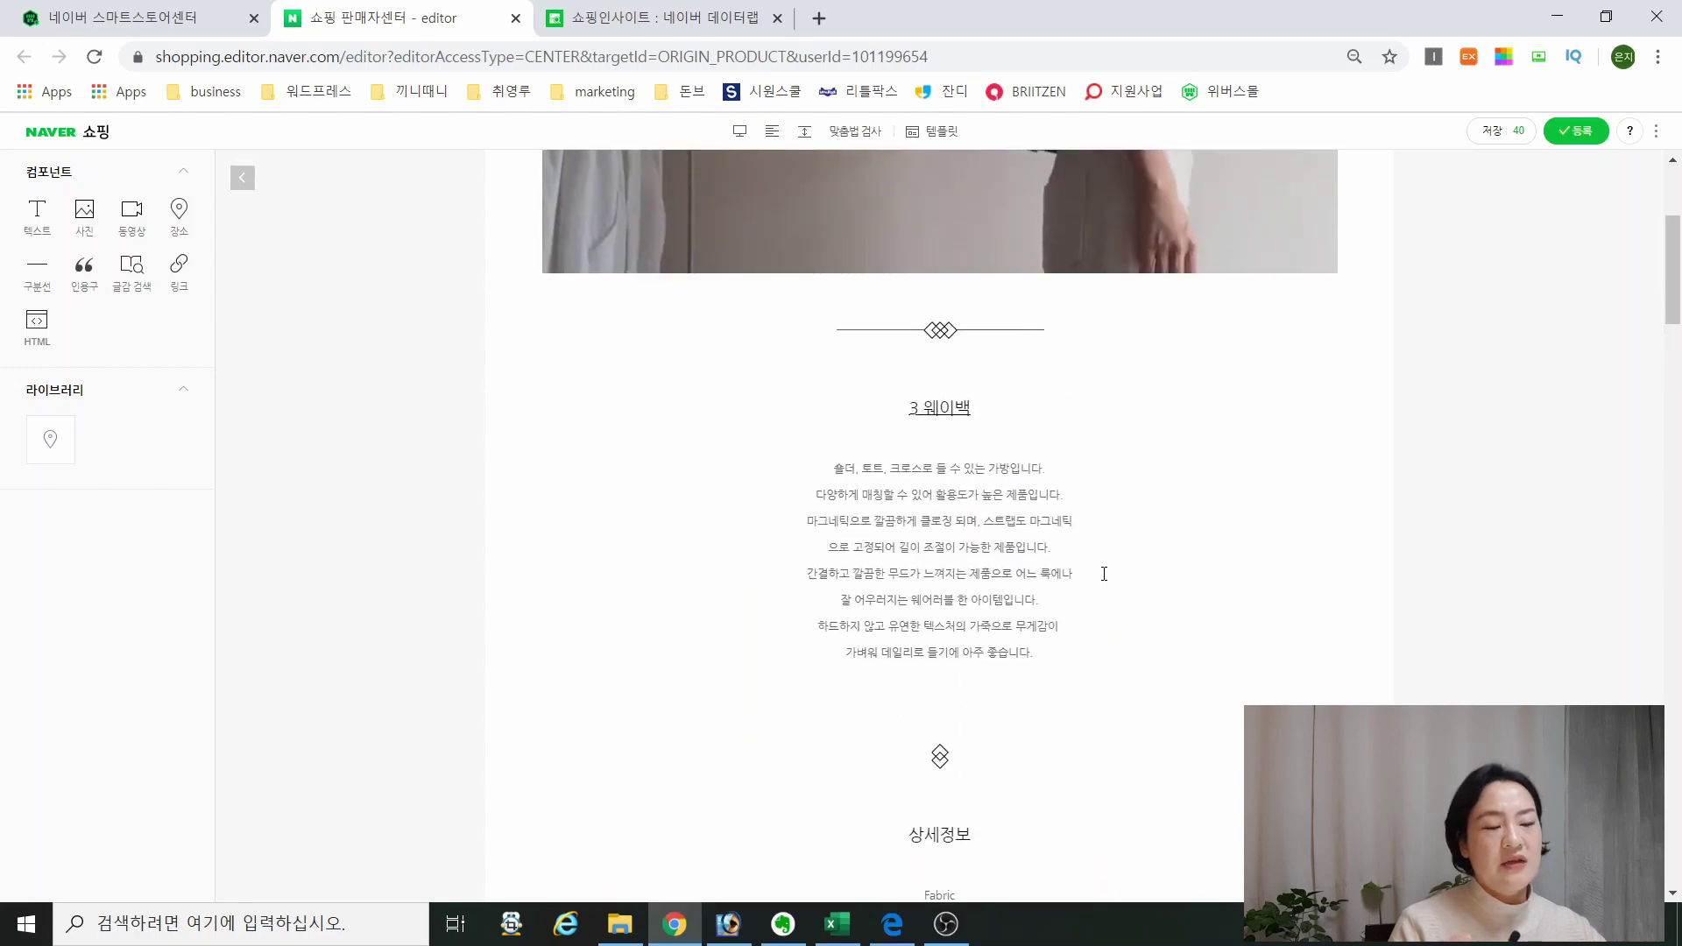
scroll(1102, 570, "down", 15)
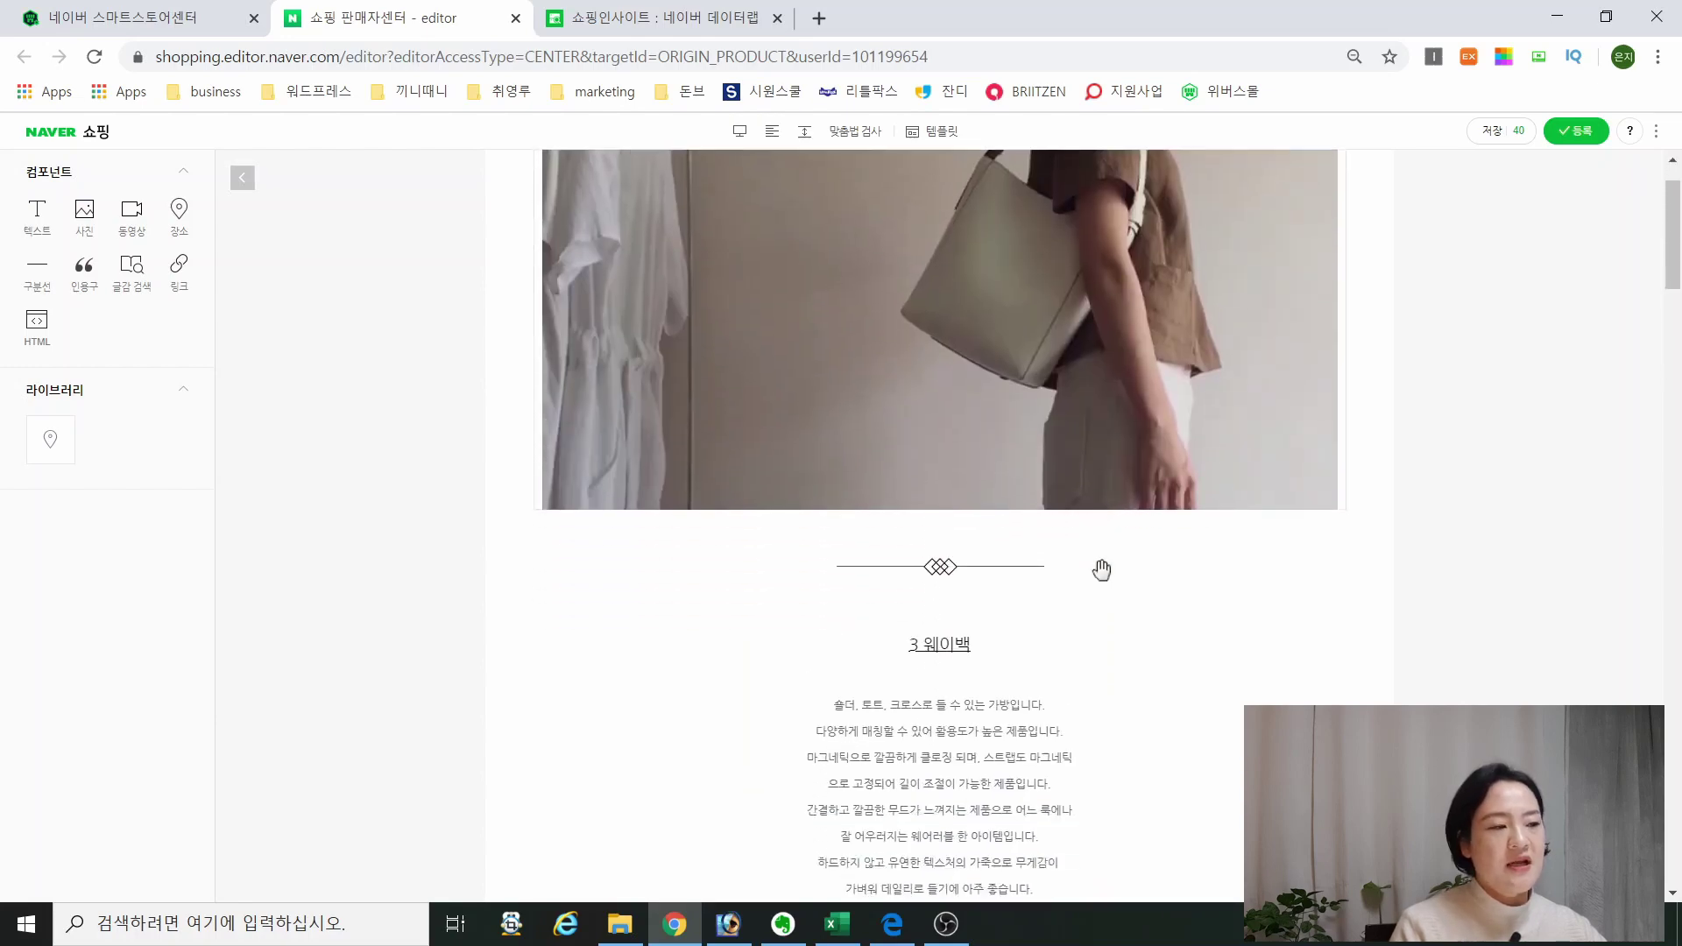
scroll(754, 523, "up", 12)
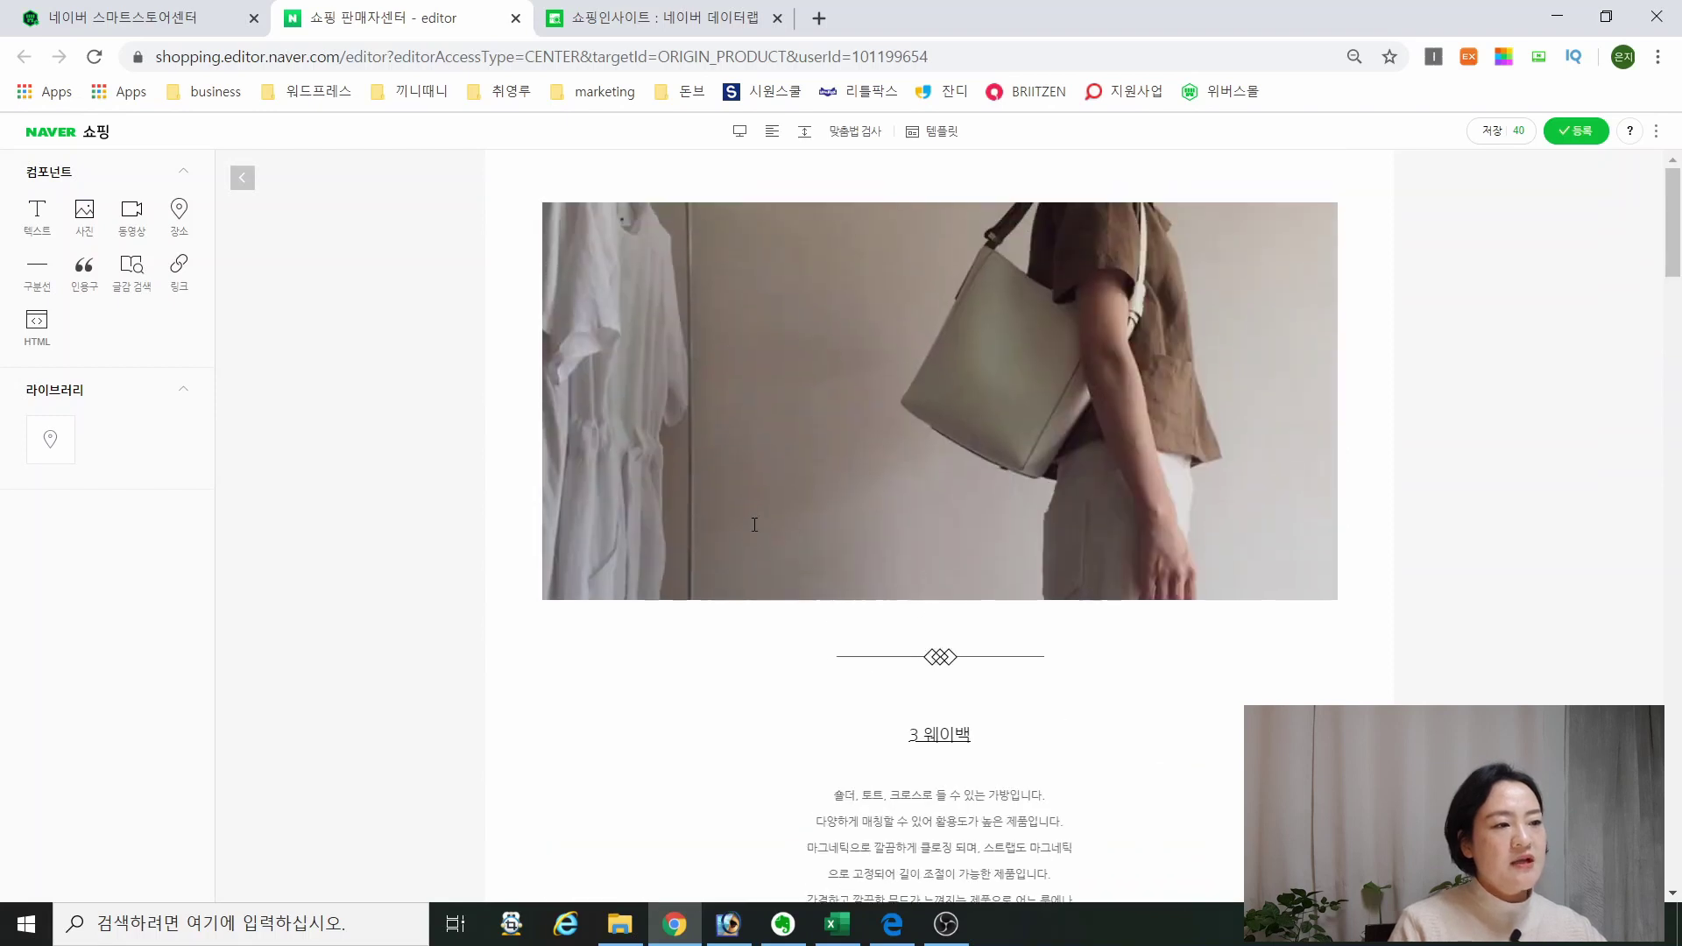
Step: Replace the main bag photo with image file 1 from the 임시2 folder
left_click(958, 386)
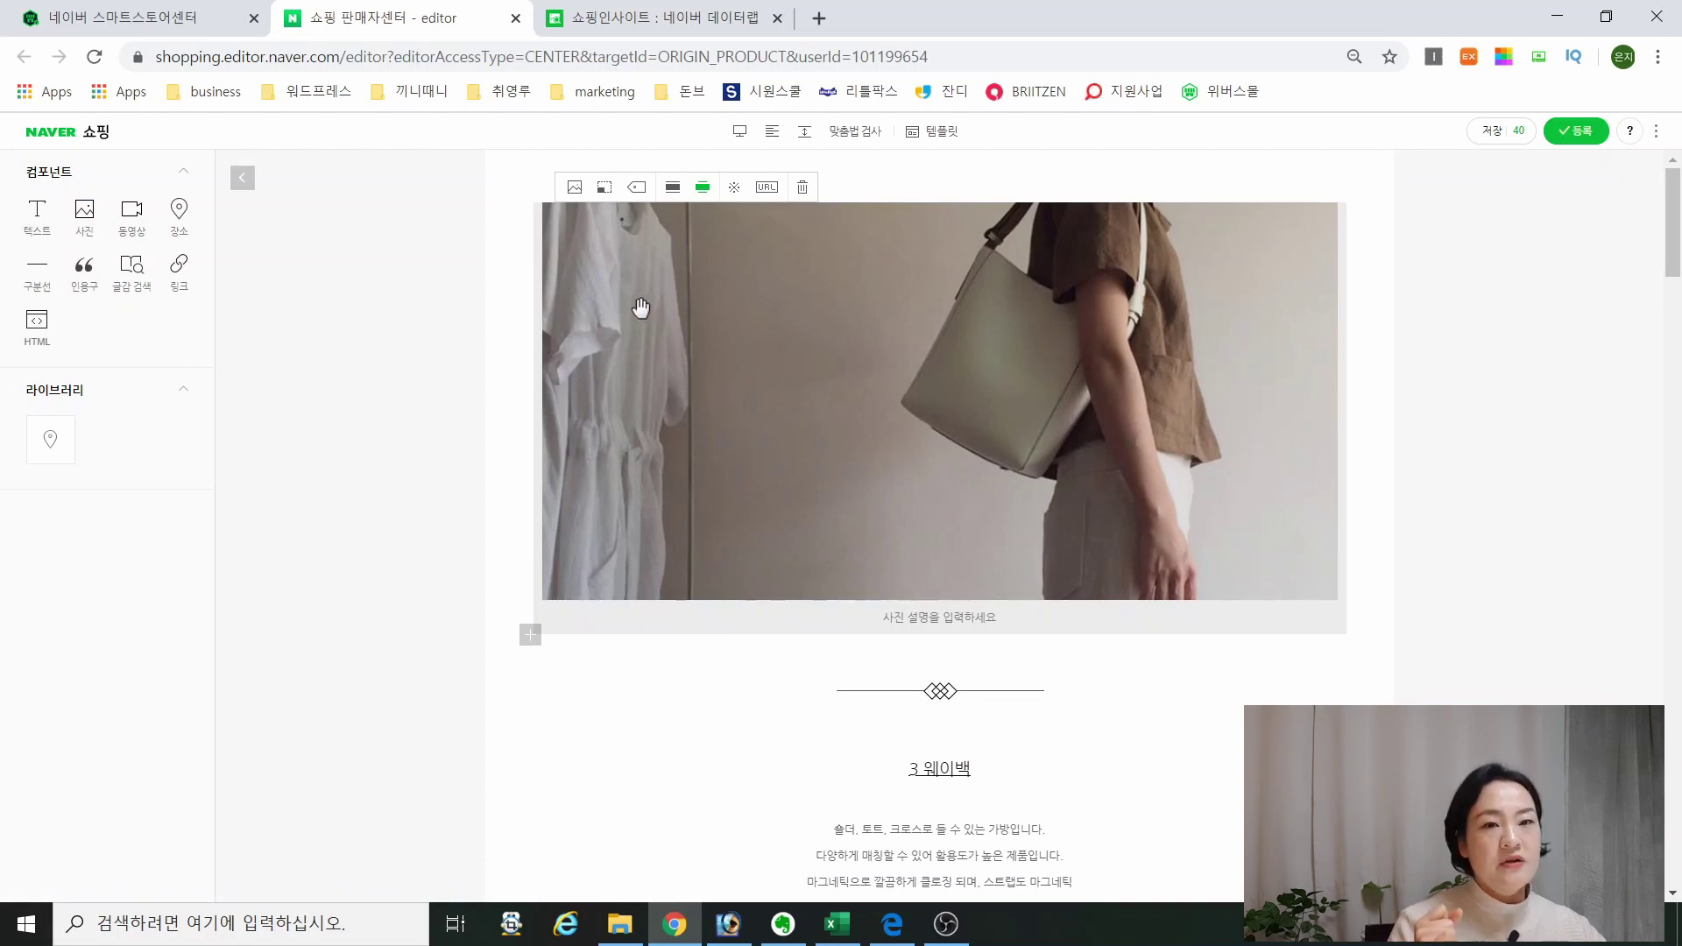
left_click(575, 187)
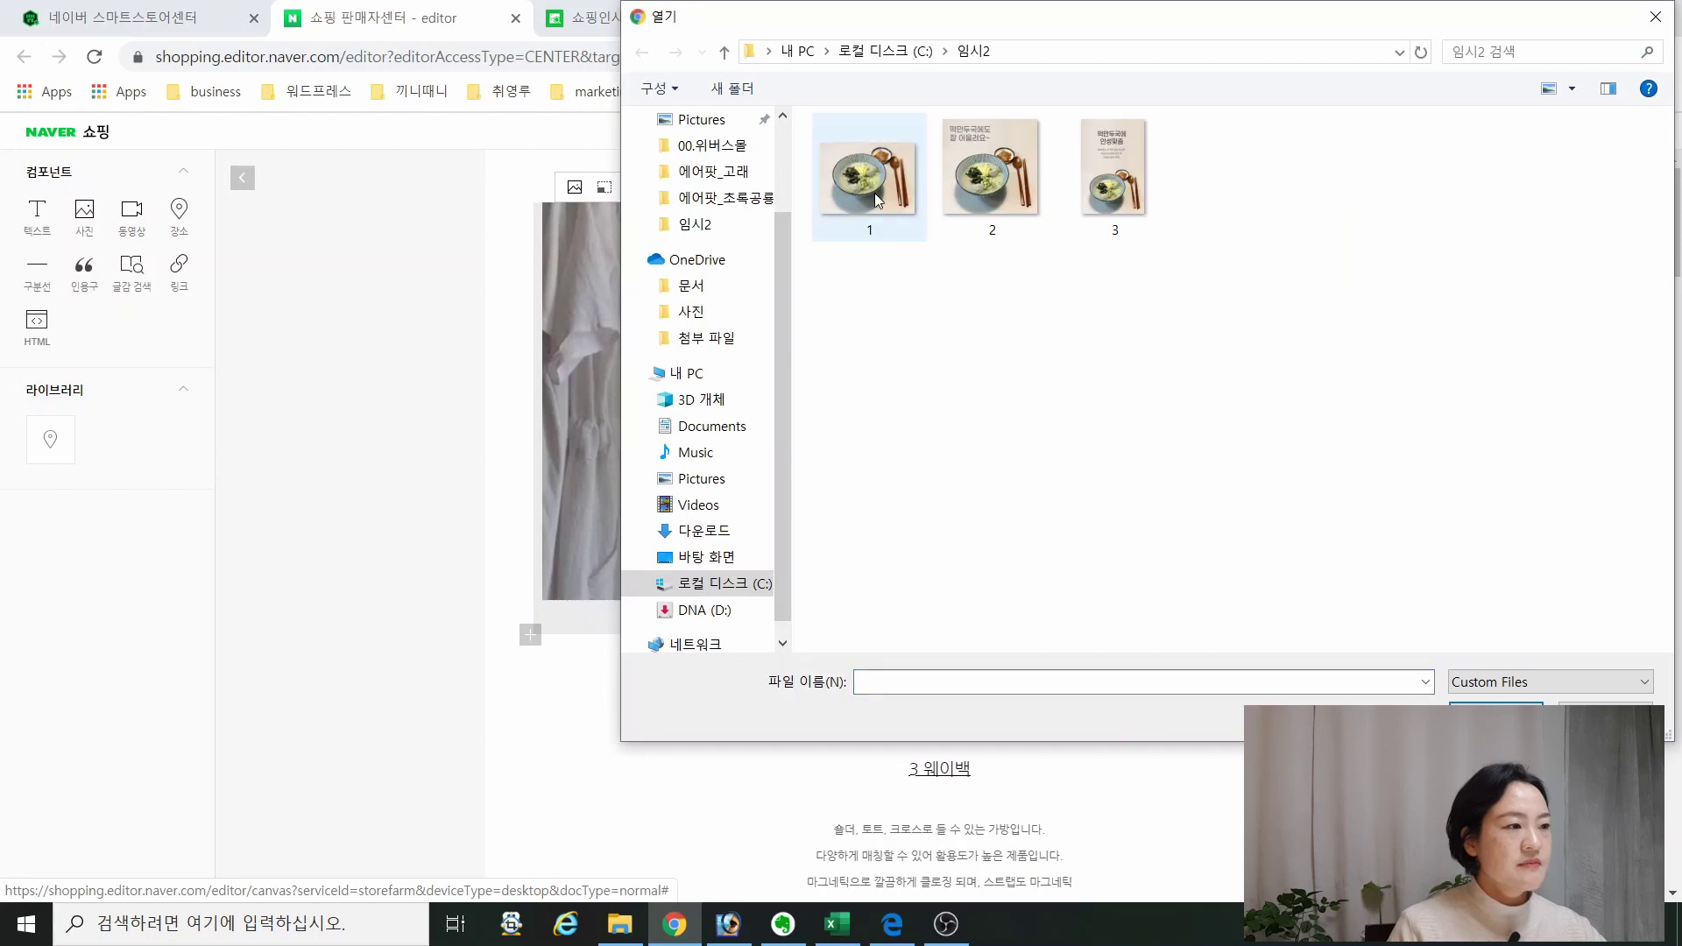
double_click(874, 192)
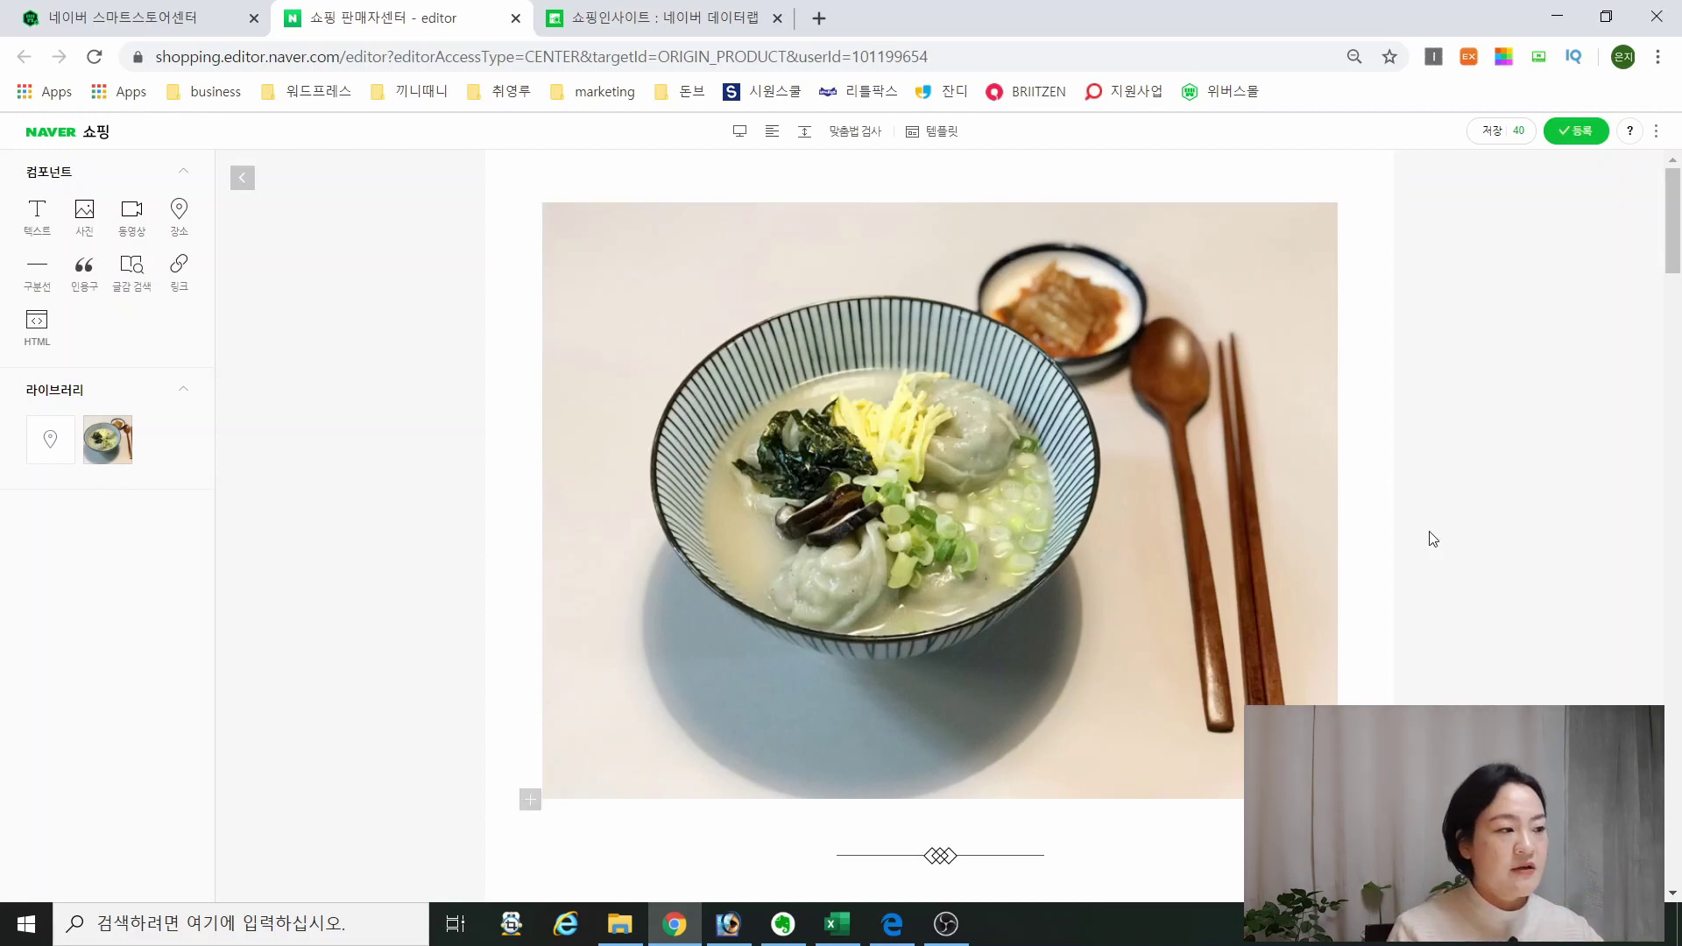
Step: Switch the preview area to mobile width and check how the main food photo is displayed
left_click(1080, 553)
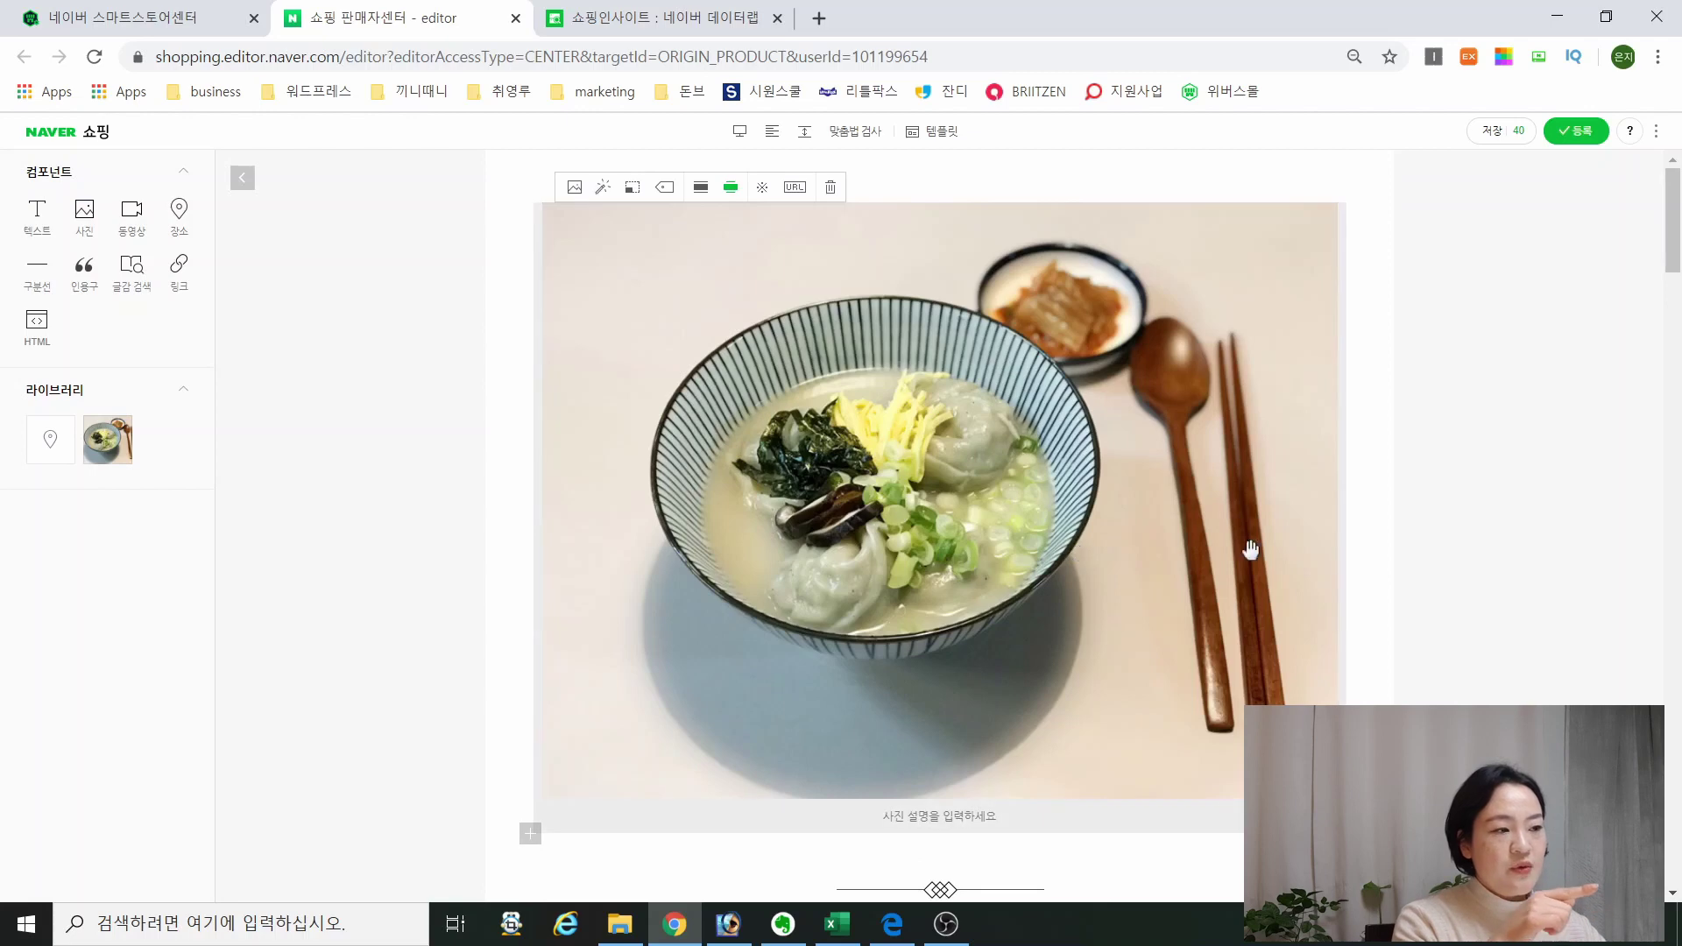
left_click(740, 135)
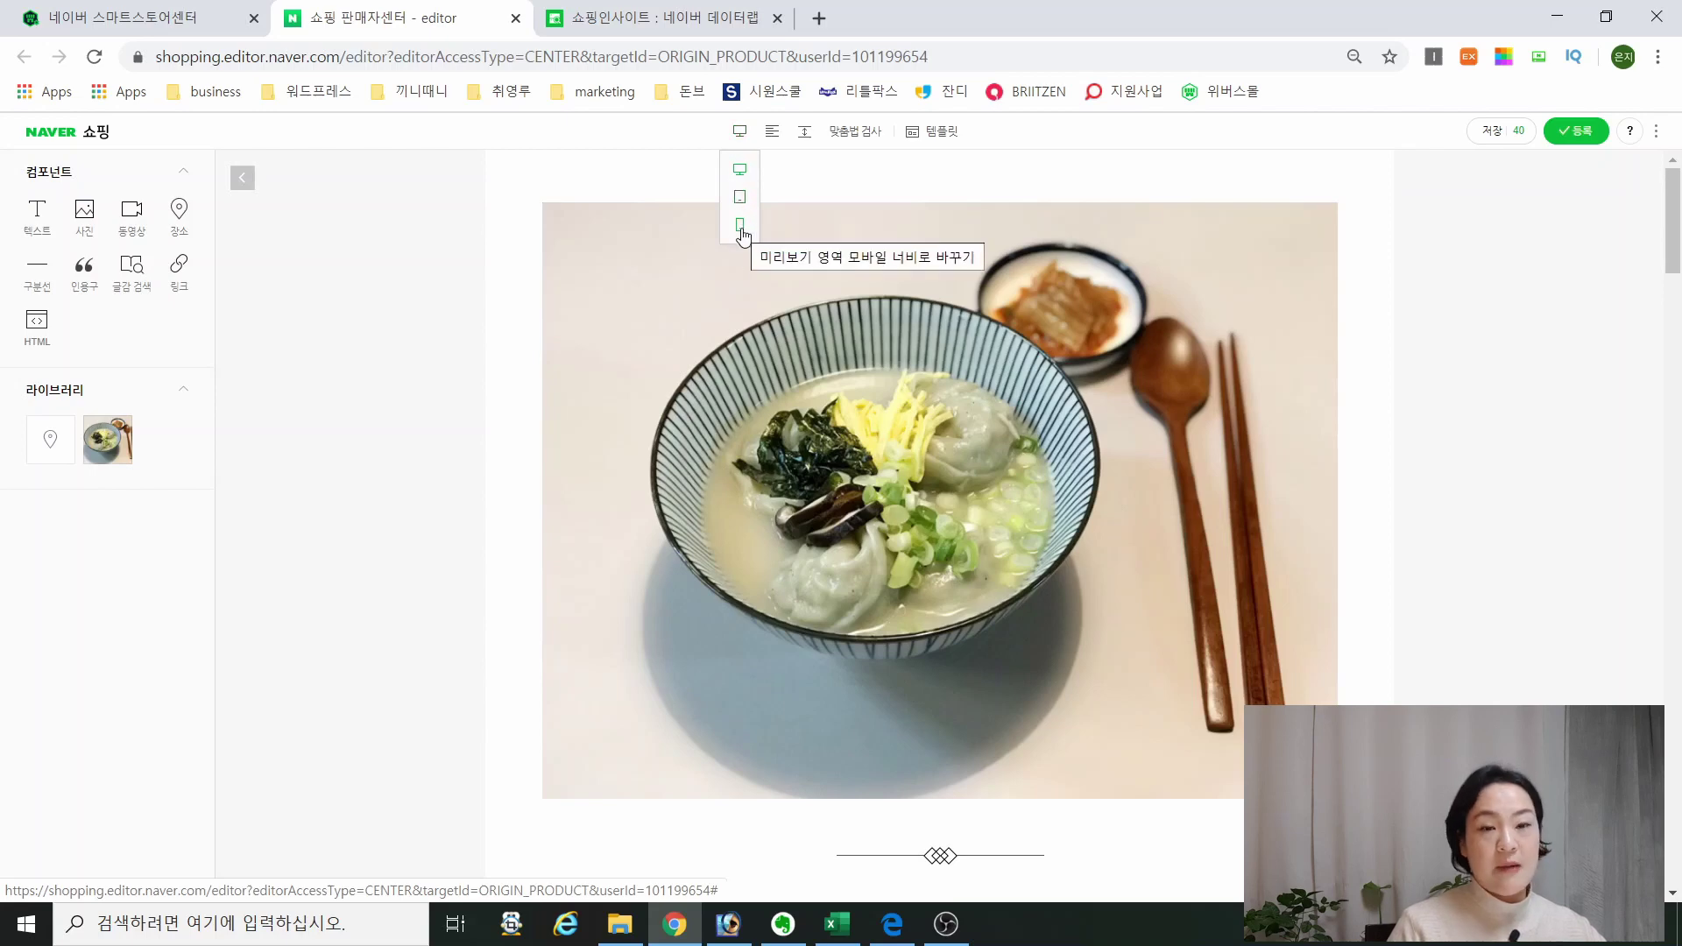
left_click(740, 226)
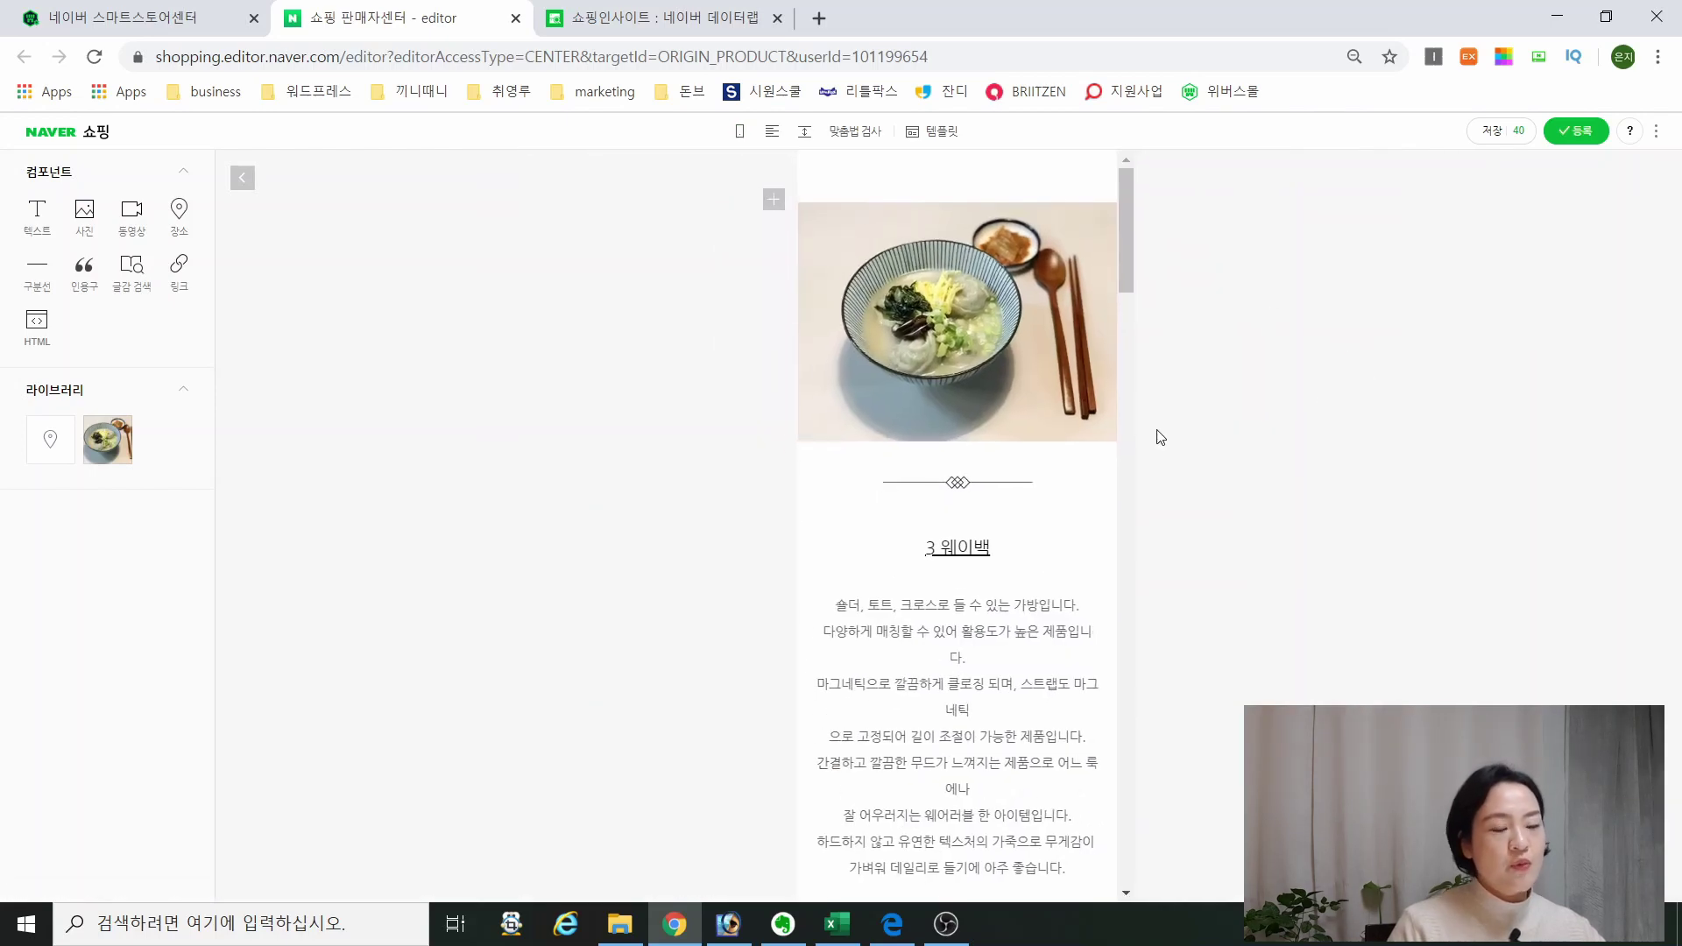
mouse_move(1123, 252)
left_mouse_down()
mouse_move(1126, 297)
mouse_move(1124, 249)
left_mouse_up()
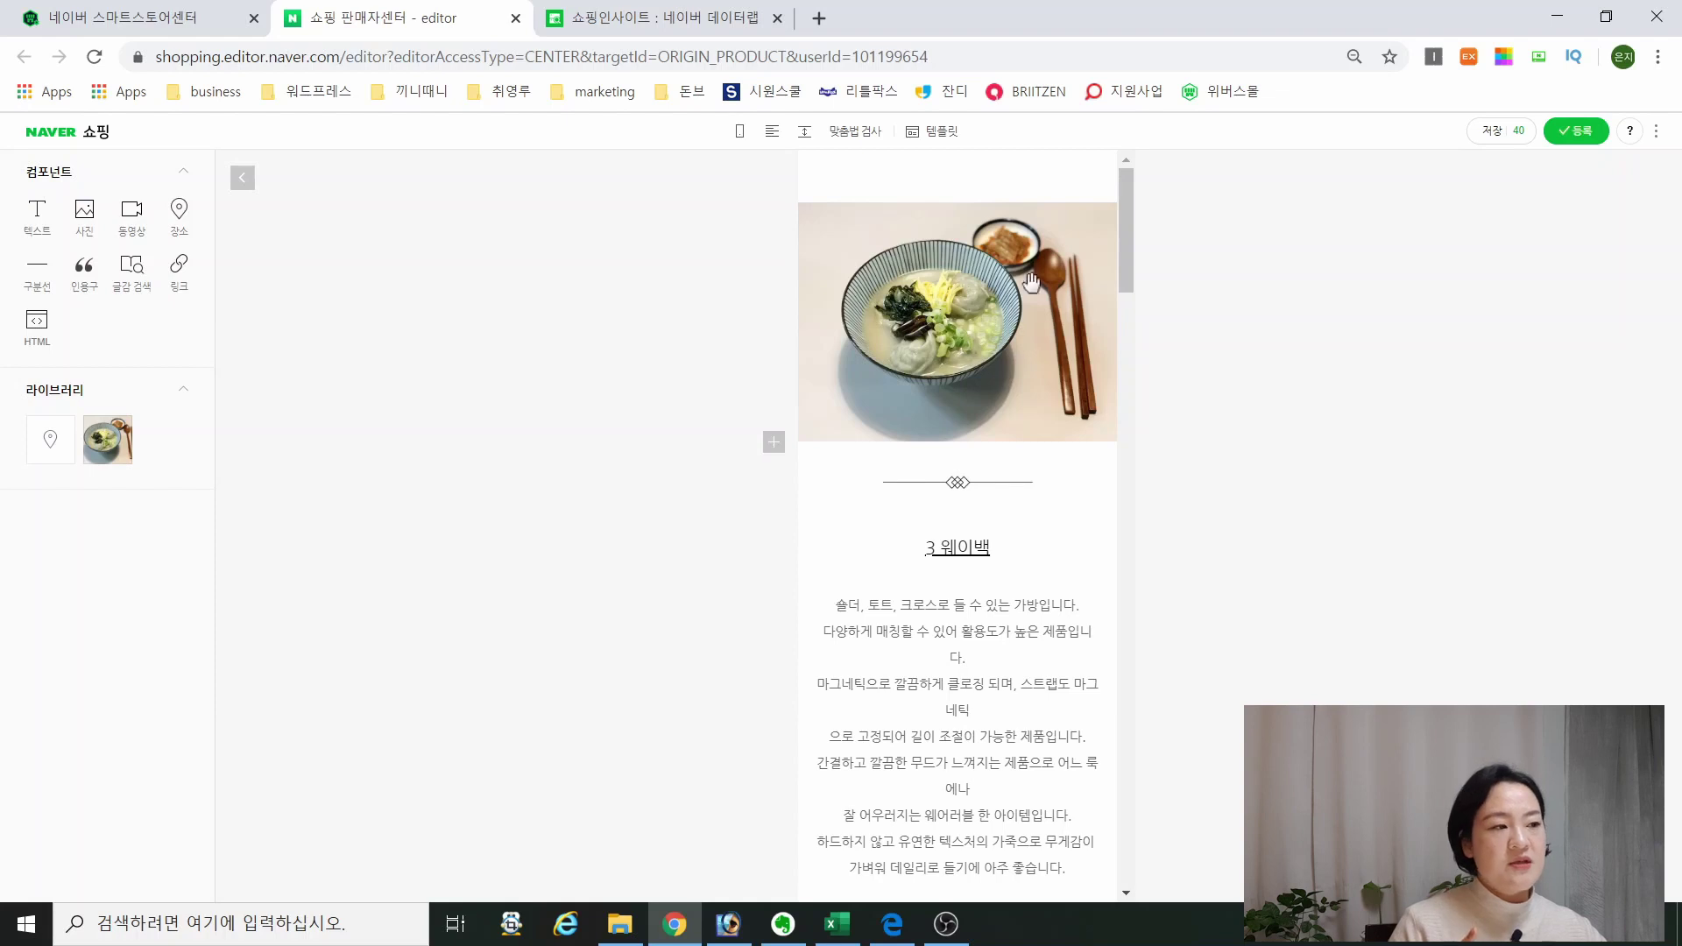
left_click_drag(1125, 240, 1140, 199)
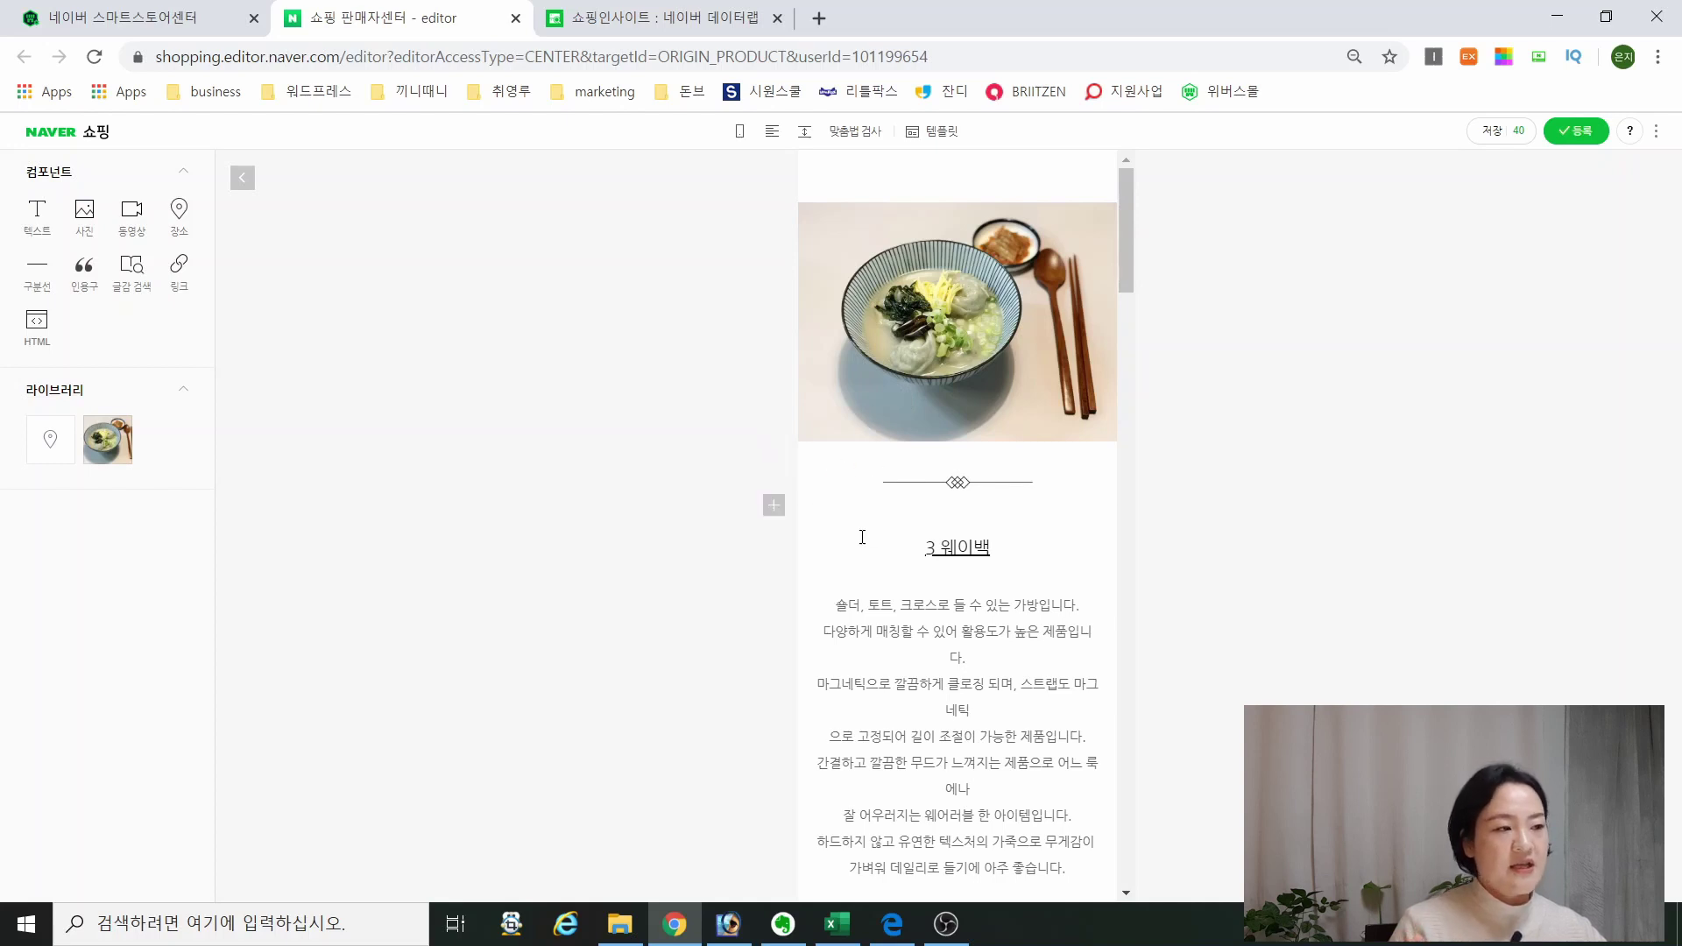
left_click(956, 390)
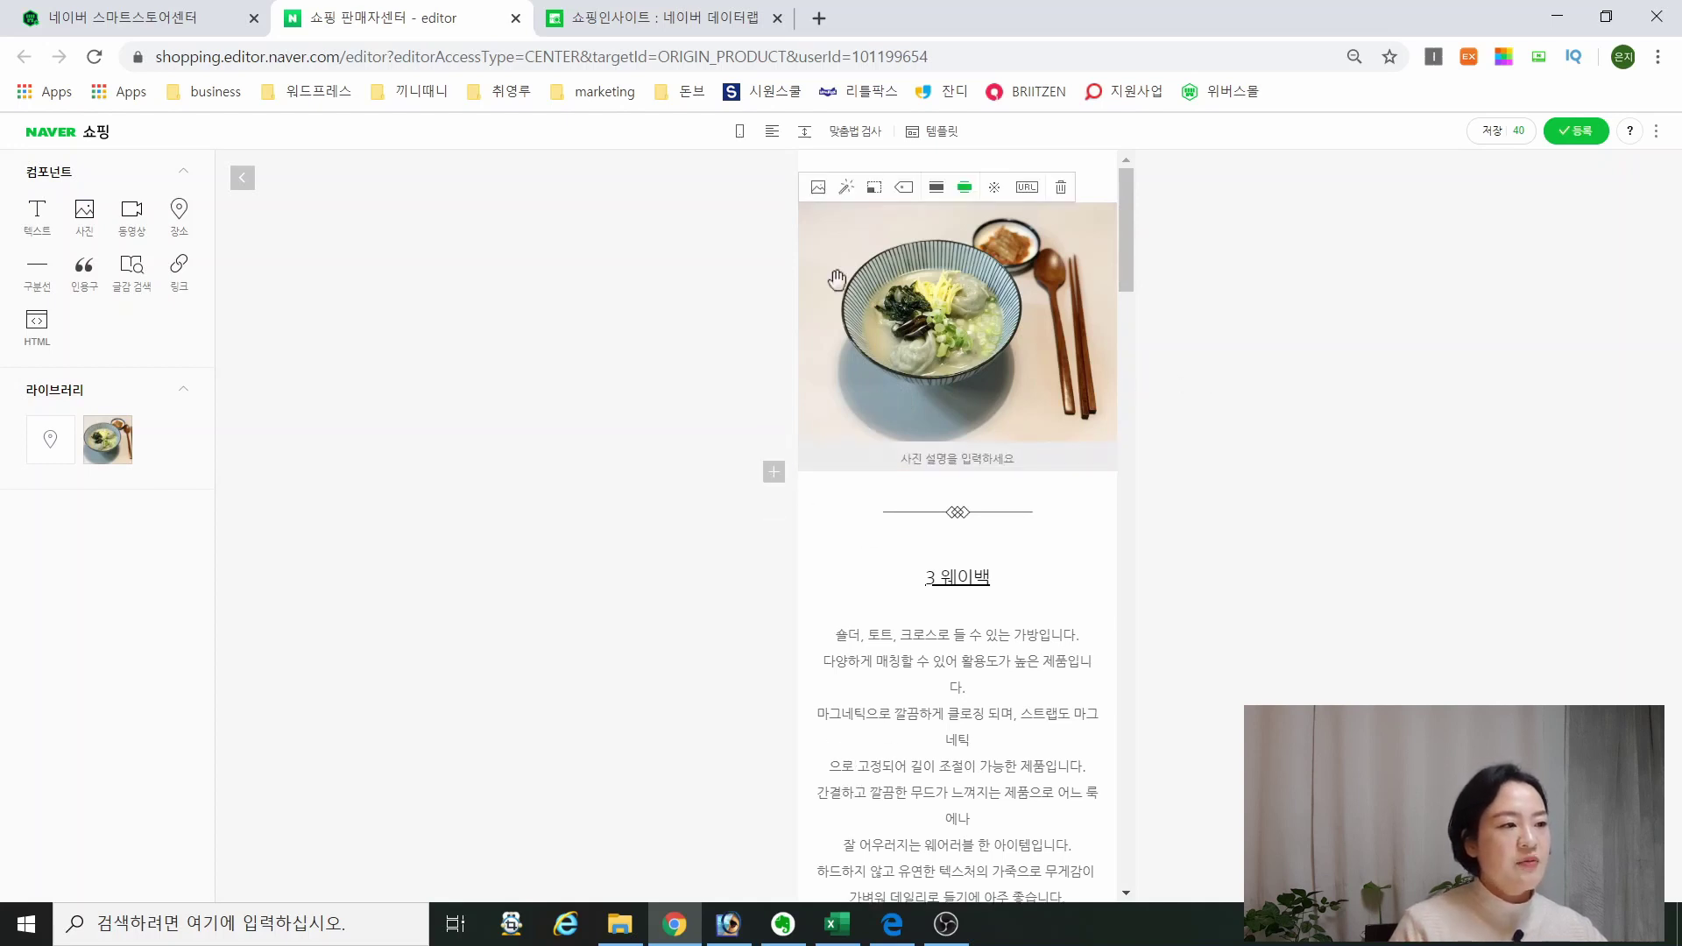
left_click(1213, 342)
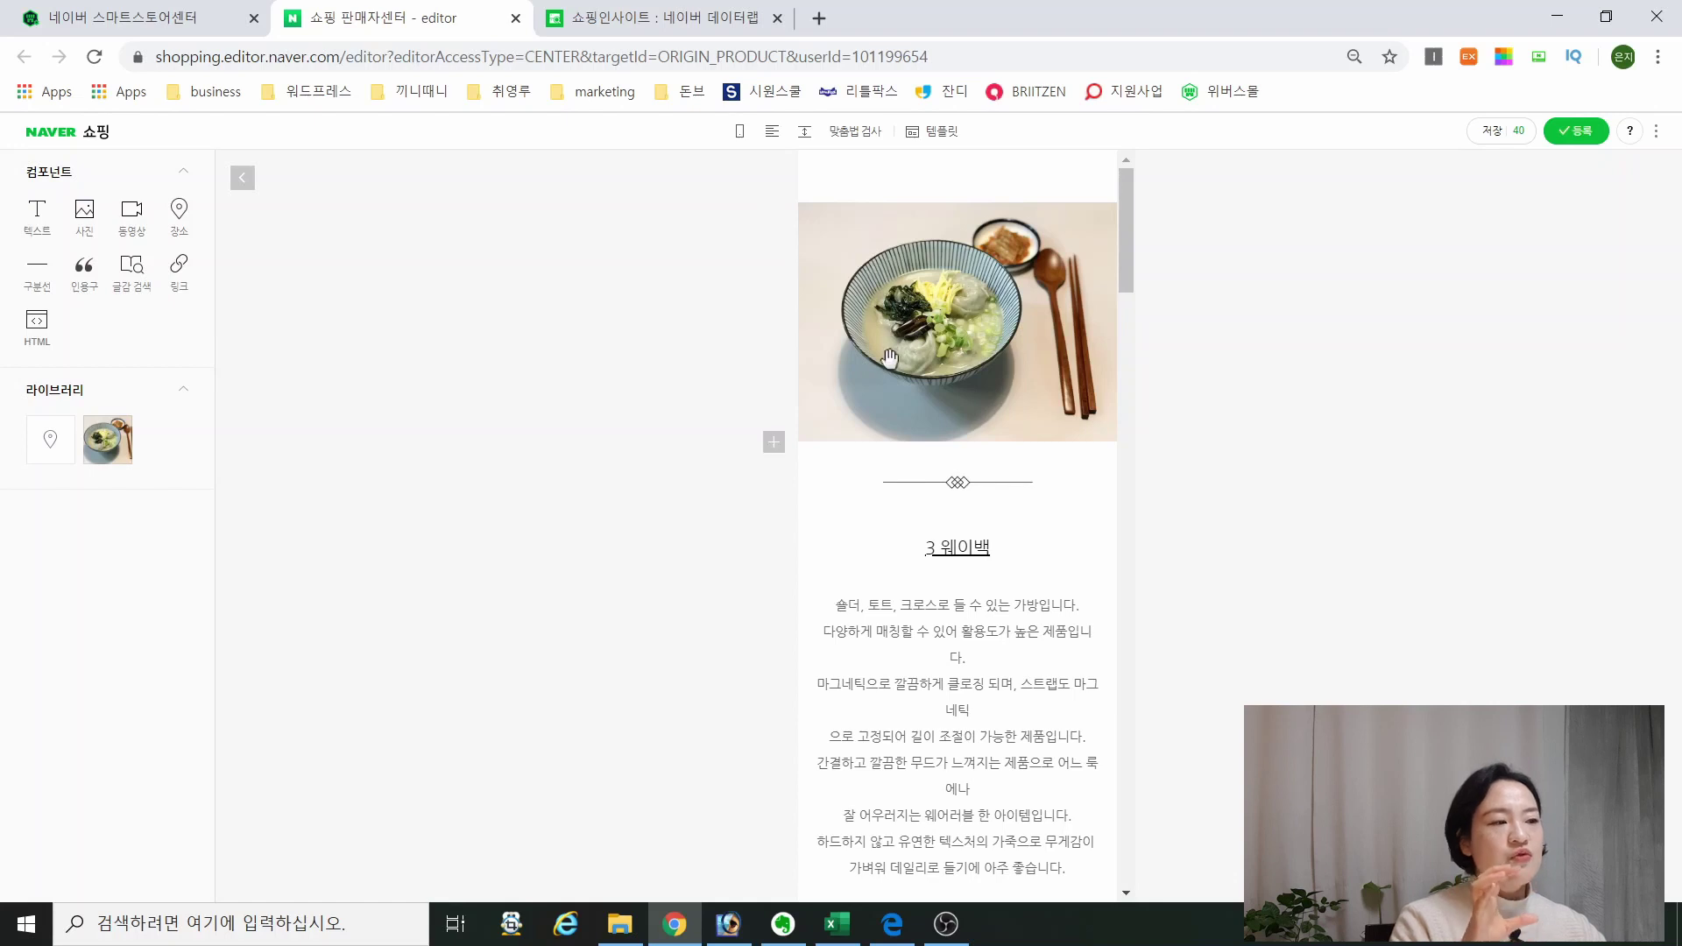
Step: Replace the main photo with image file 2 from the 임시2 folder
left_click(970, 315)
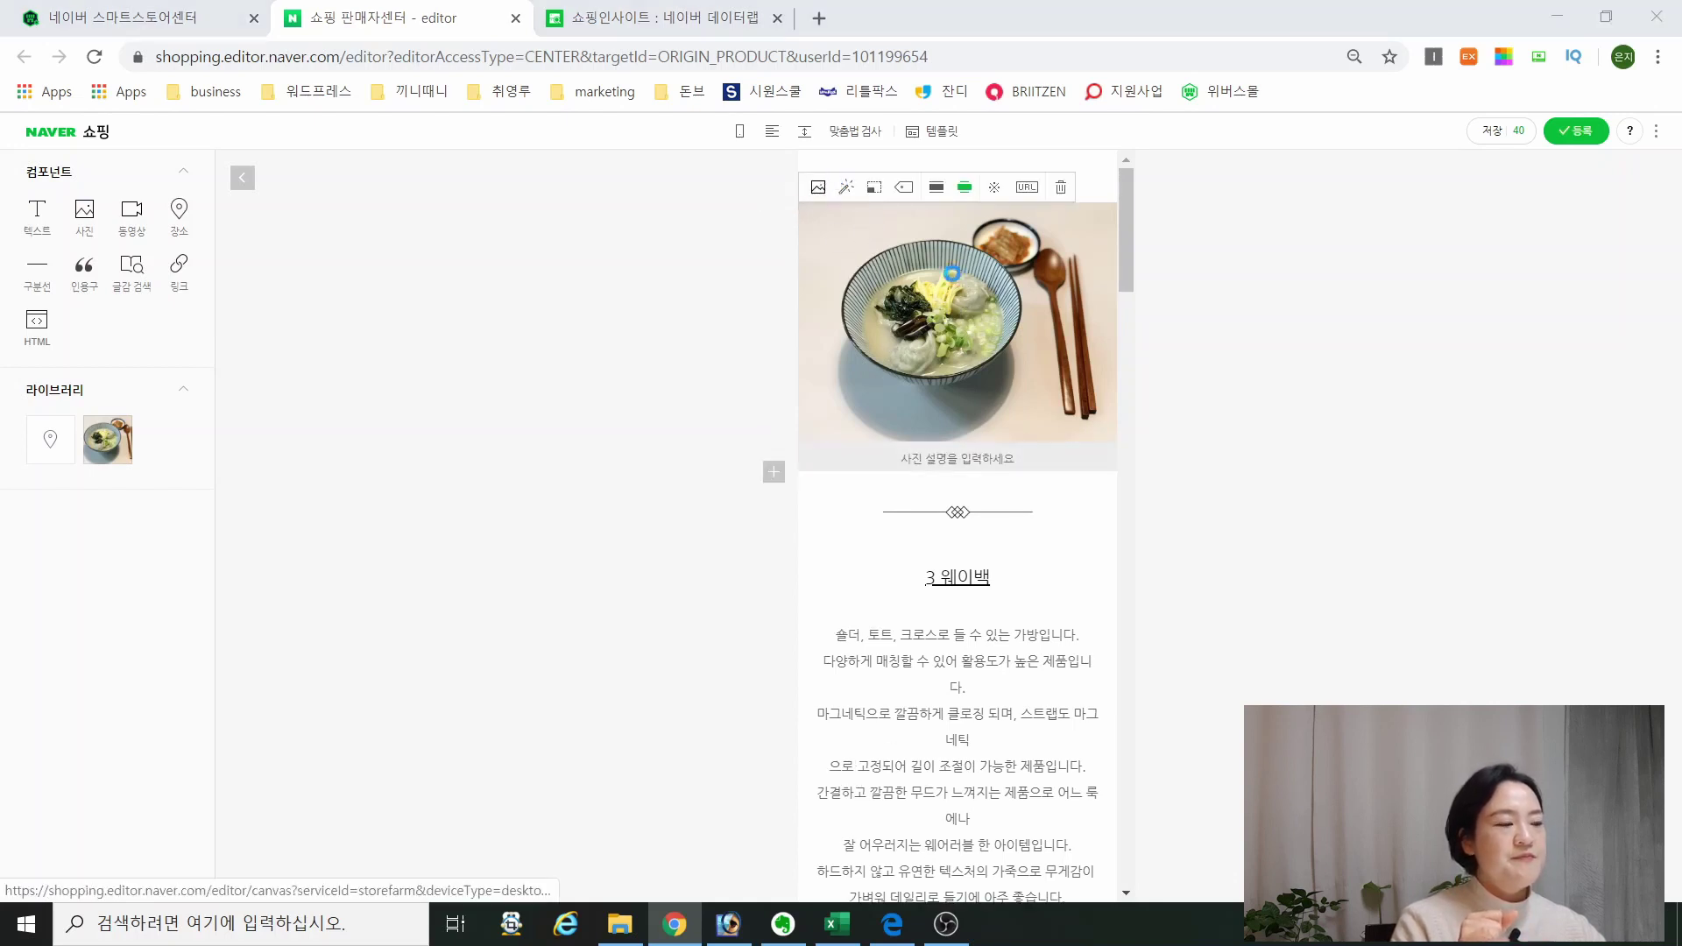
left_click(952, 272)
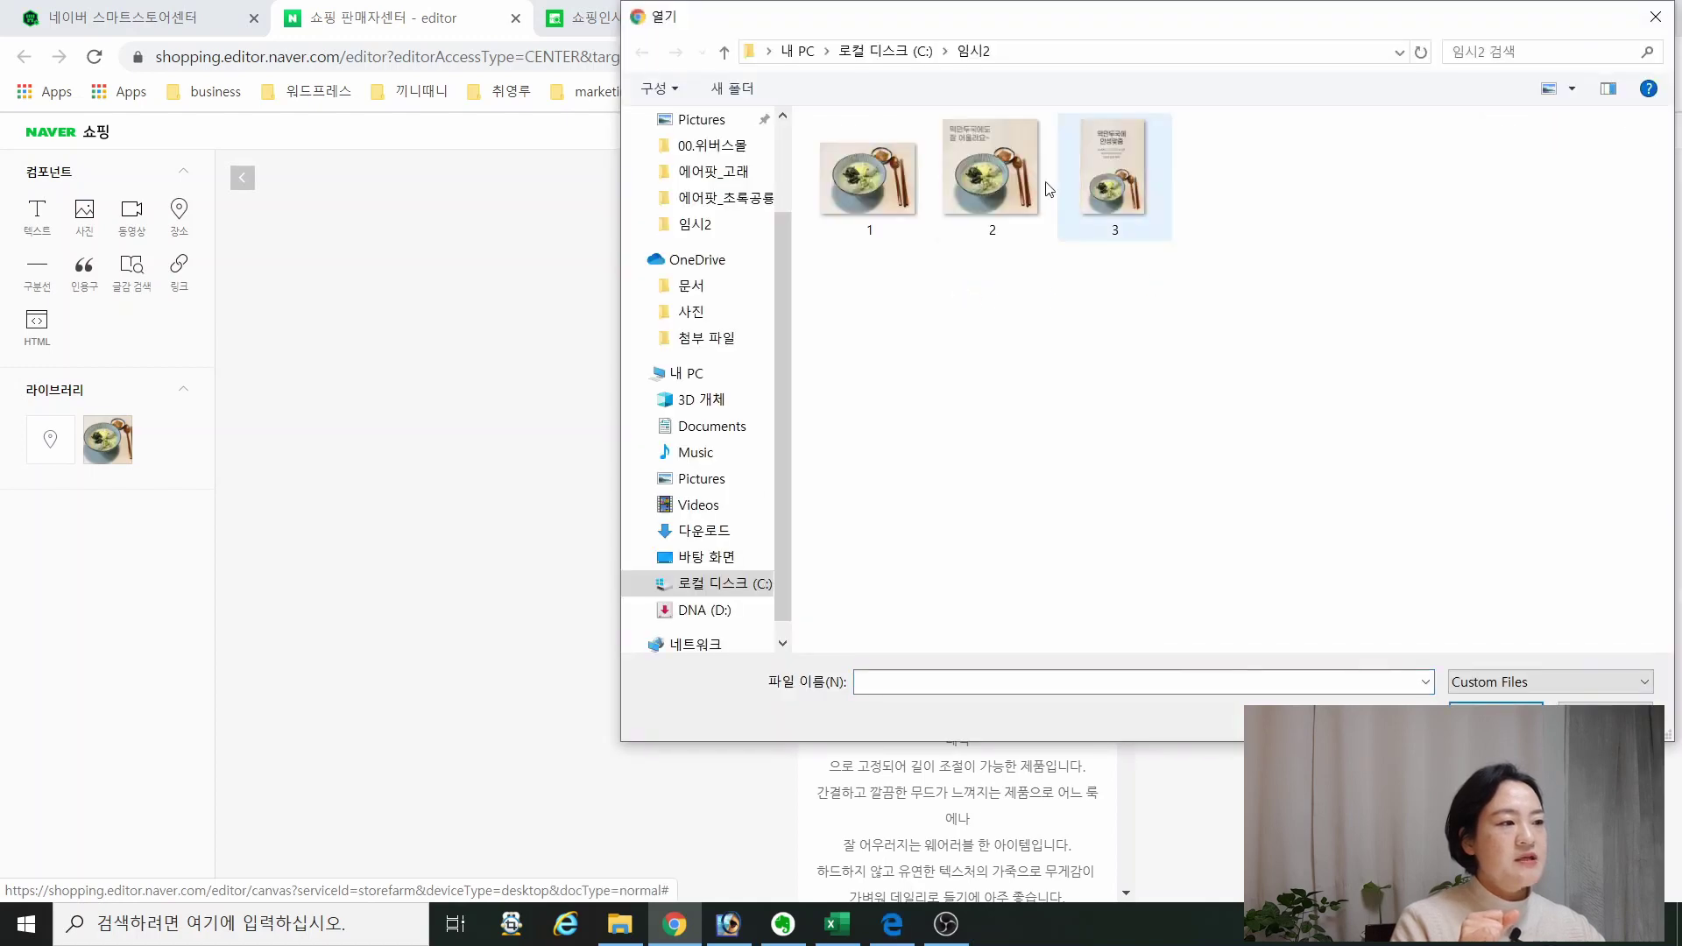
double_click(1042, 186)
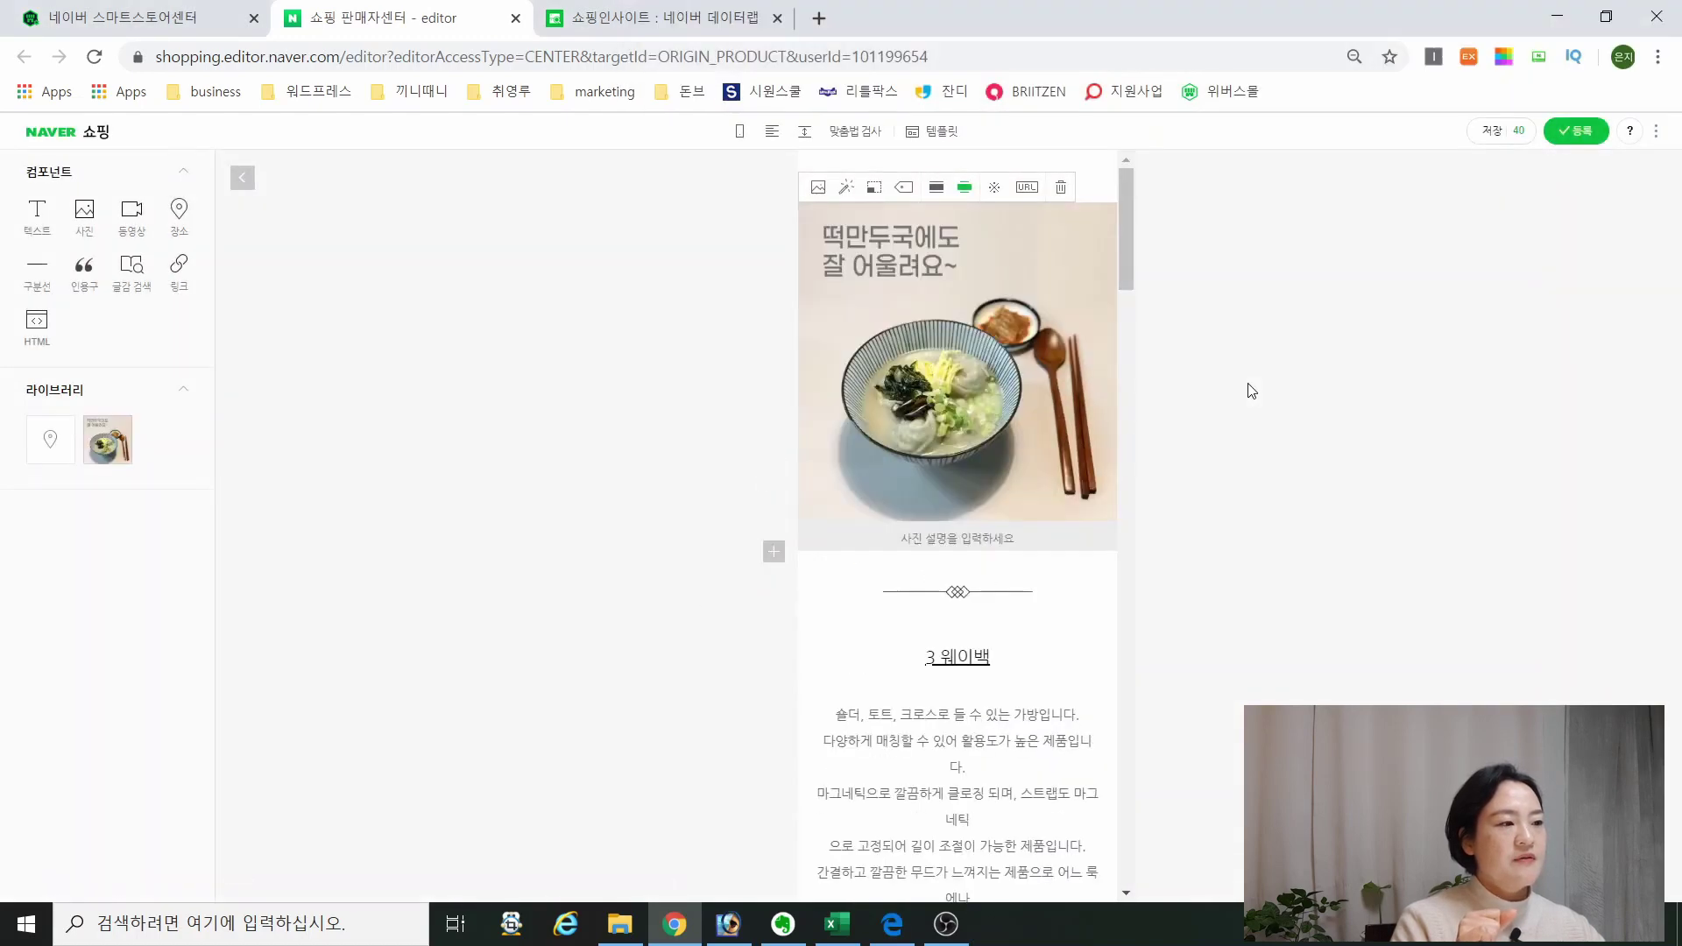
left_click(1249, 388)
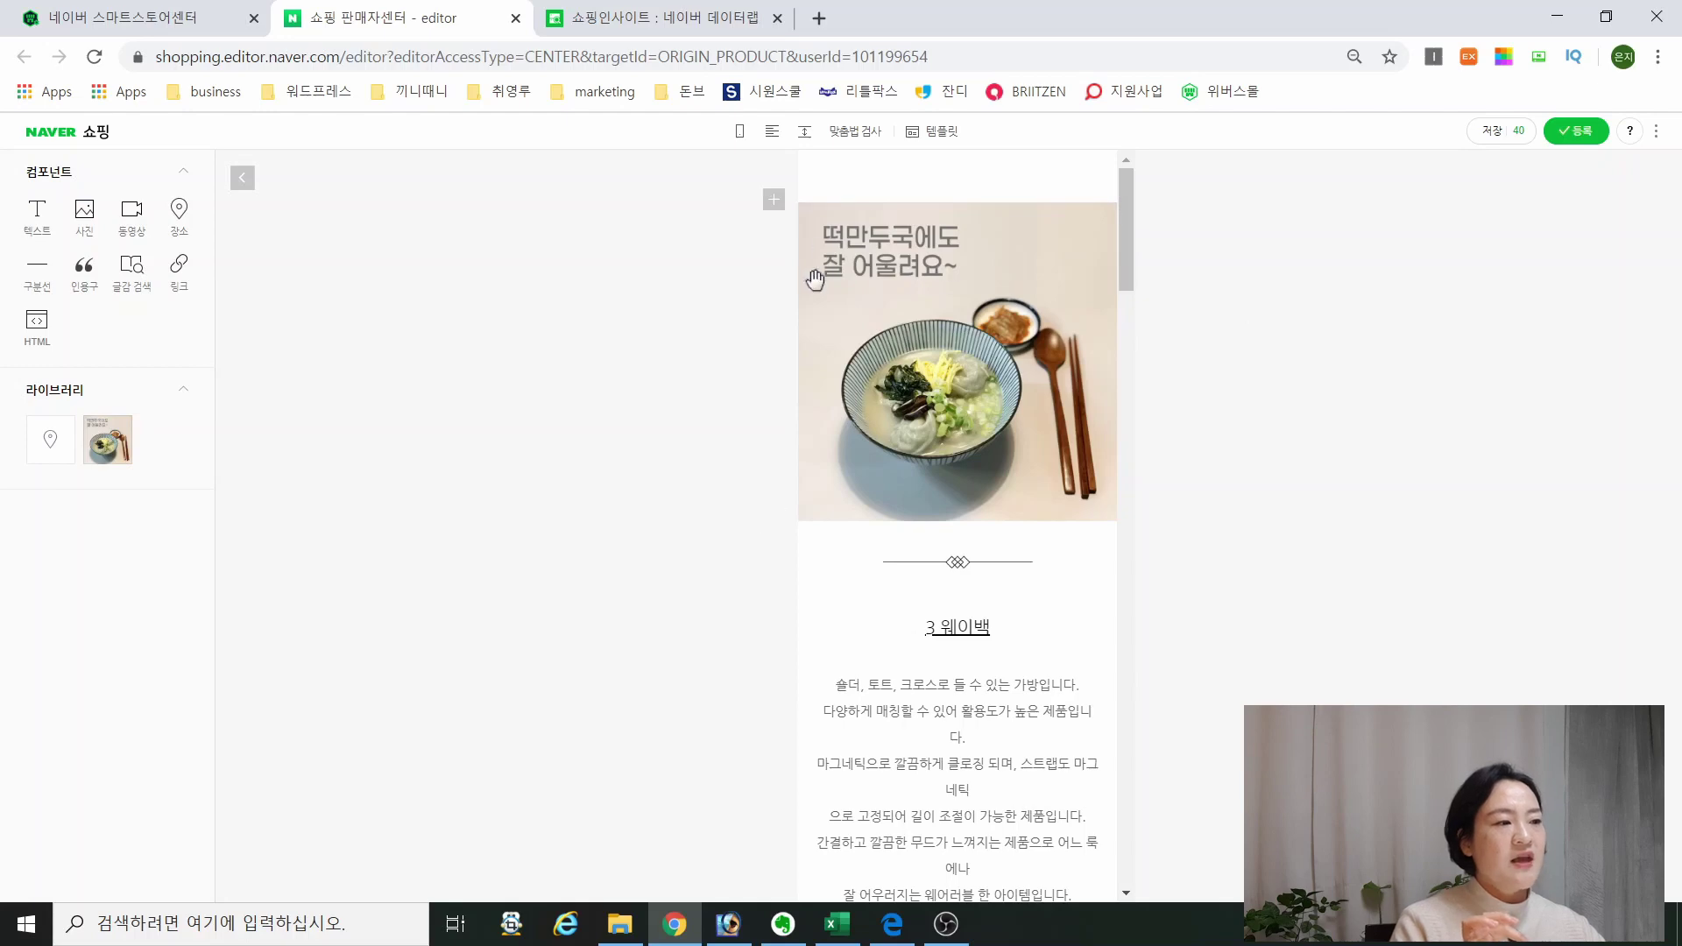
Step: Swap the main photo for image file 3 from the 임시2 folder
mouse_move(1131, 245)
left_mouse_down()
mouse_move(1132, 317)
mouse_move(1132, 232)
left_mouse_up()
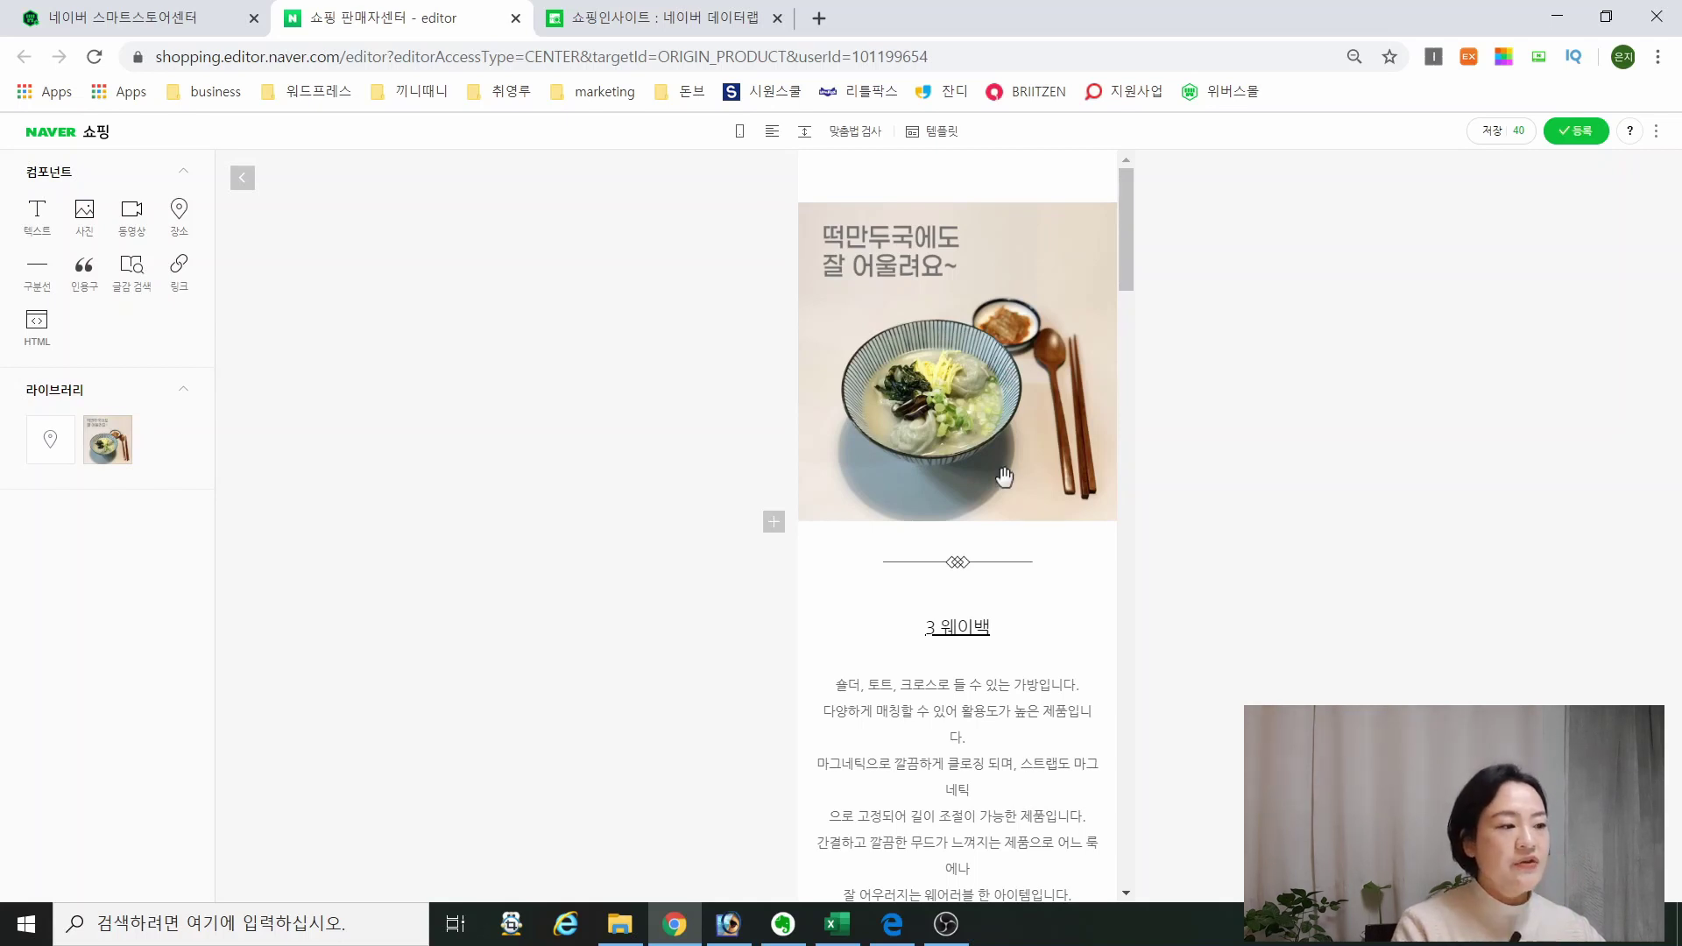
left_click(876, 342)
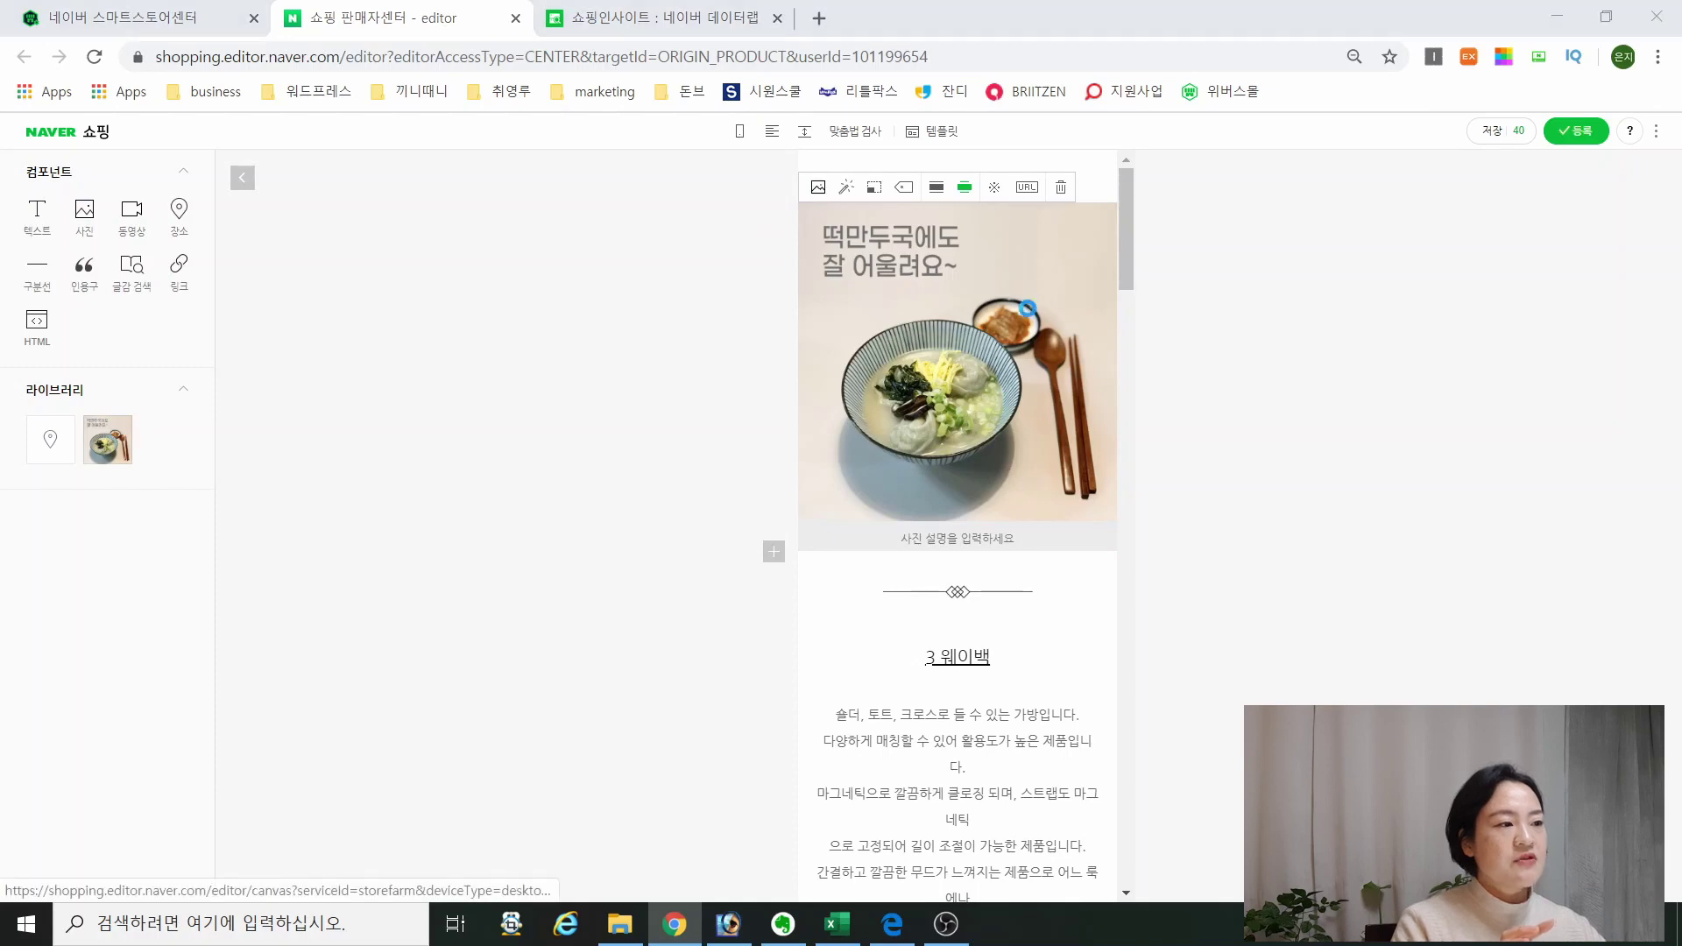
double_click(1122, 193)
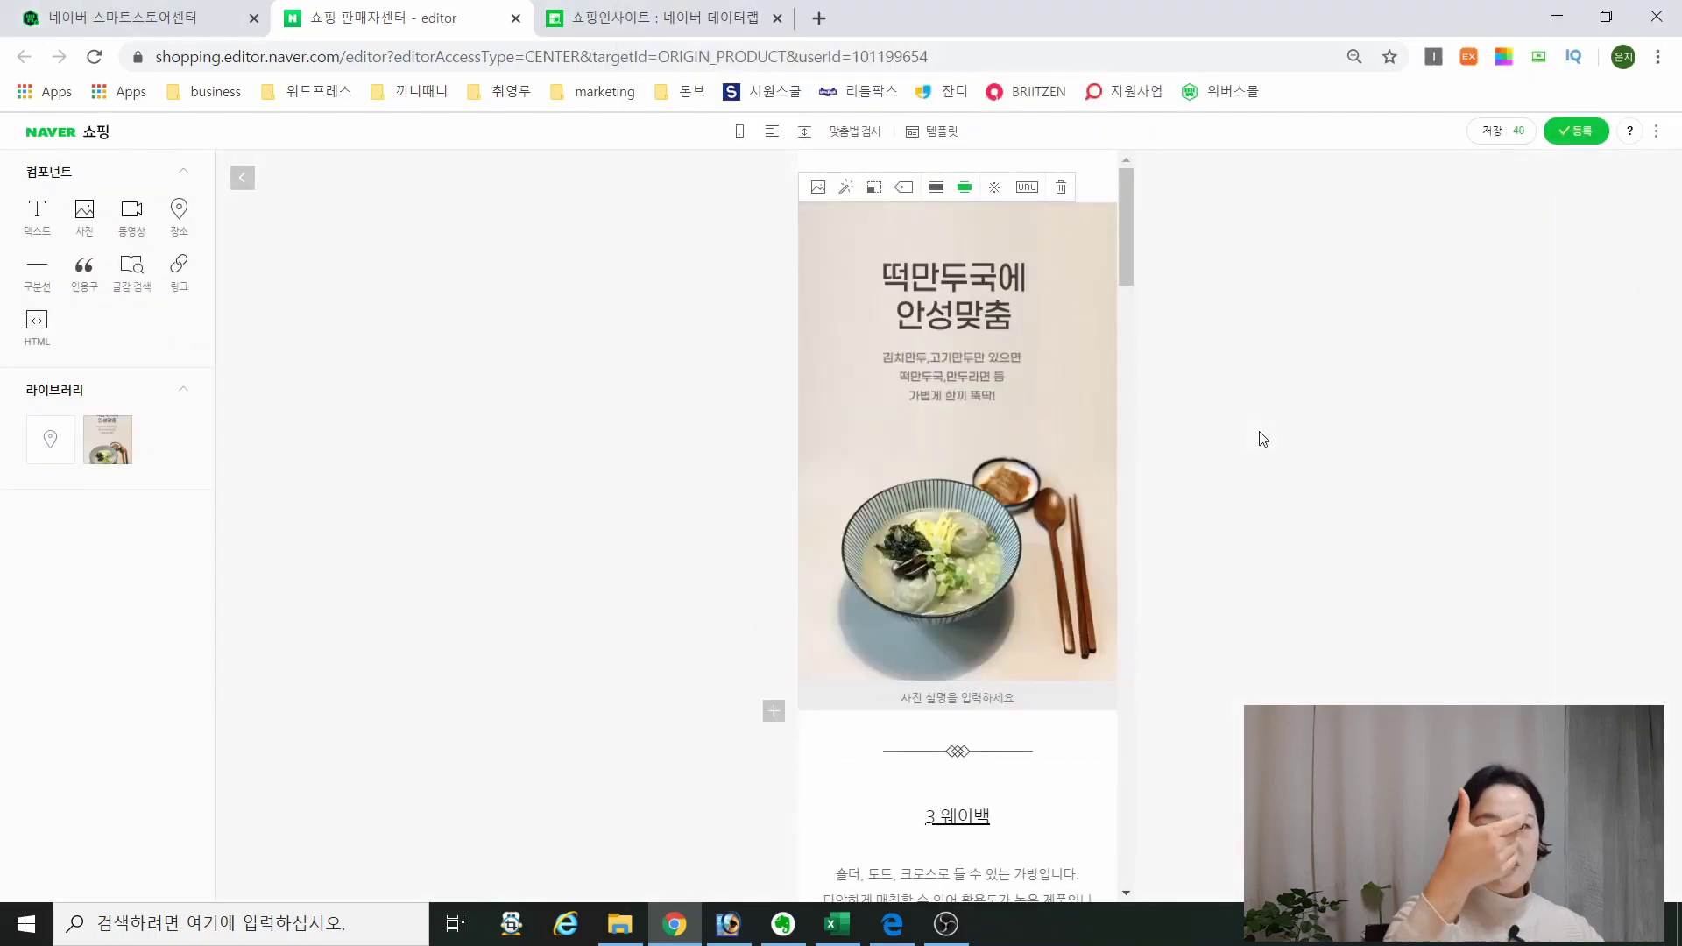
left_click(1244, 412)
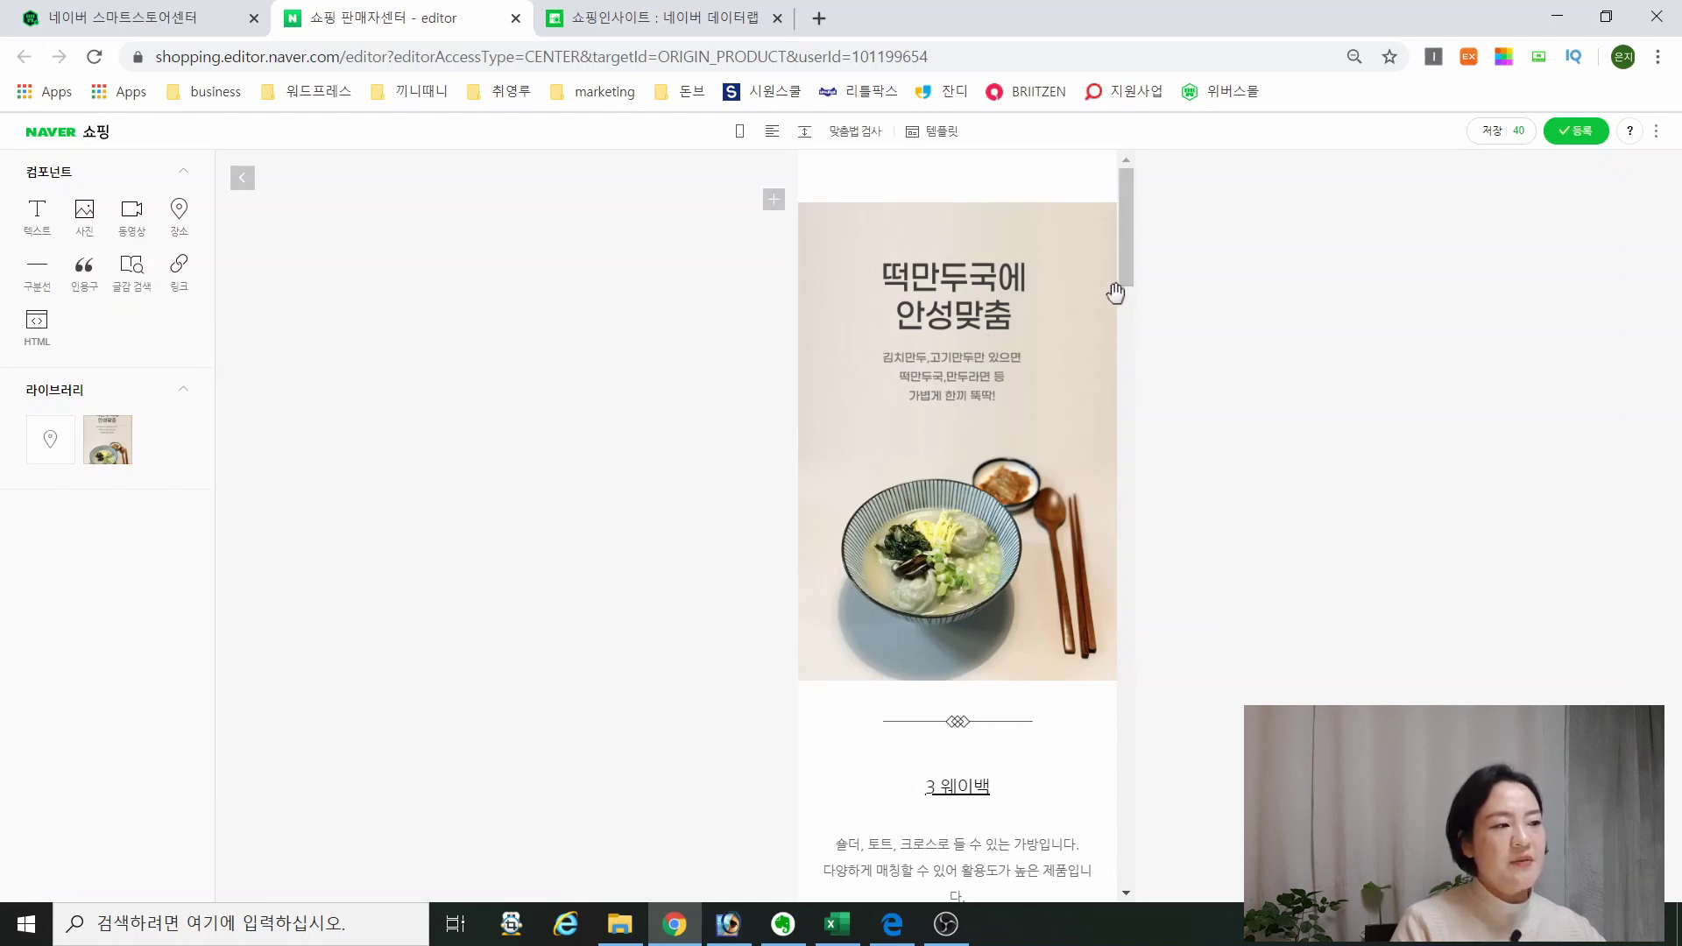
Step: Change the main photo back to image file 2 from the 임시2 folder to compare its proportions on mobile
left_click_drag(1124, 270, 1142, 236)
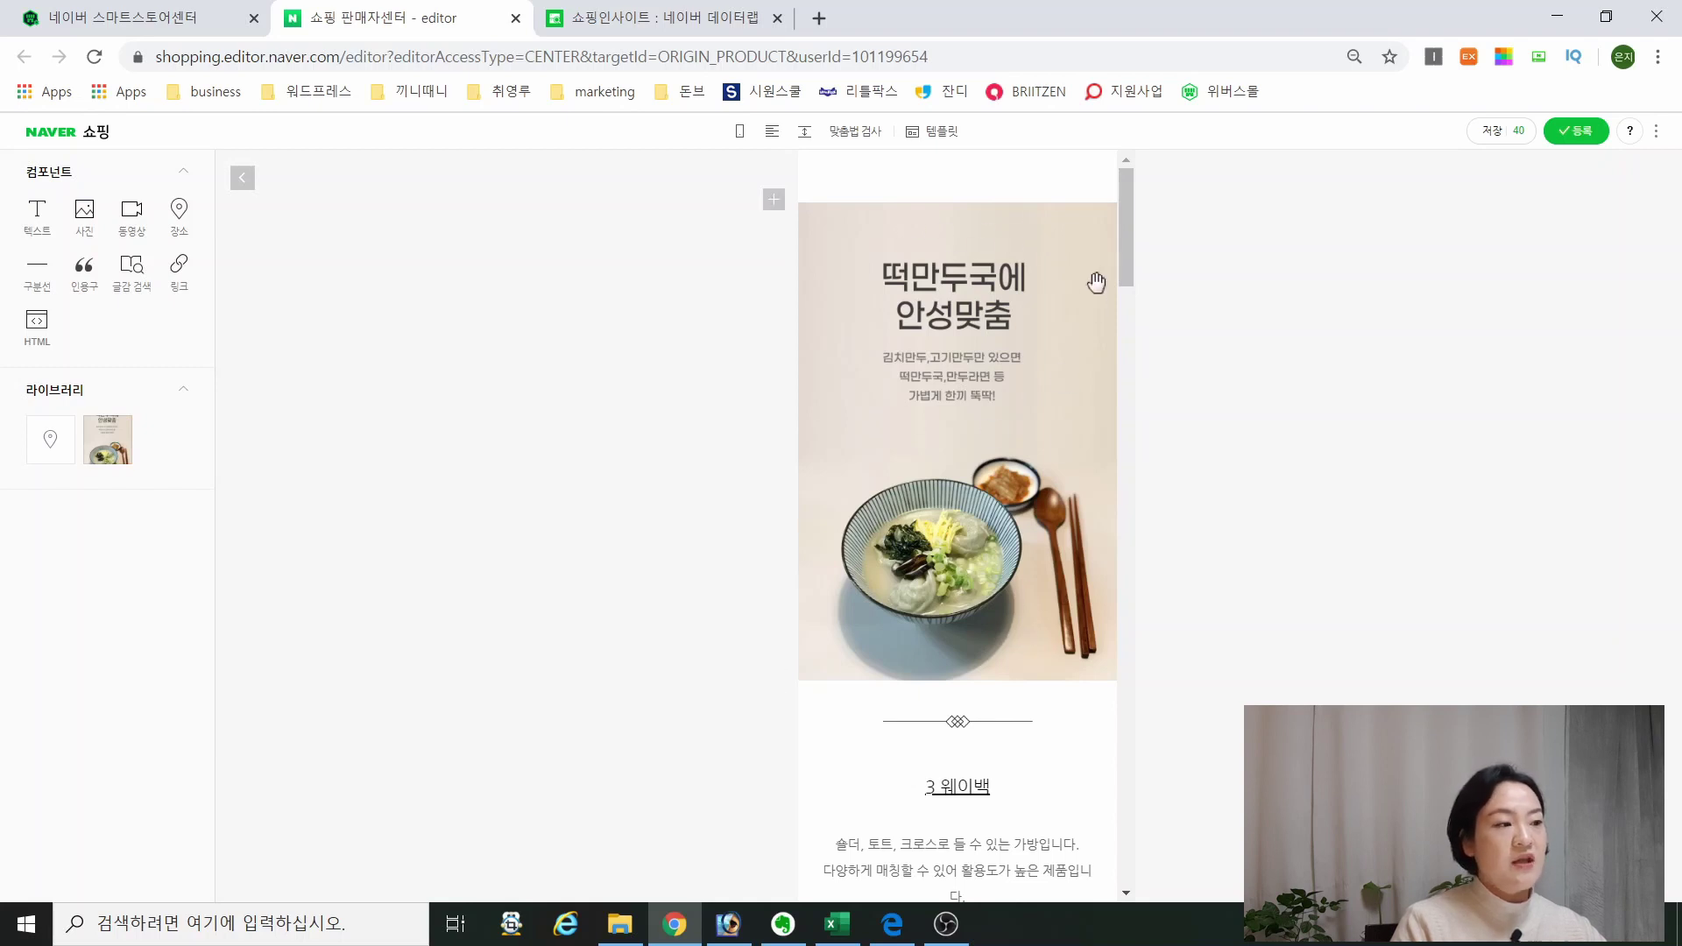
left_click_drag(1124, 266, 1128, 296)
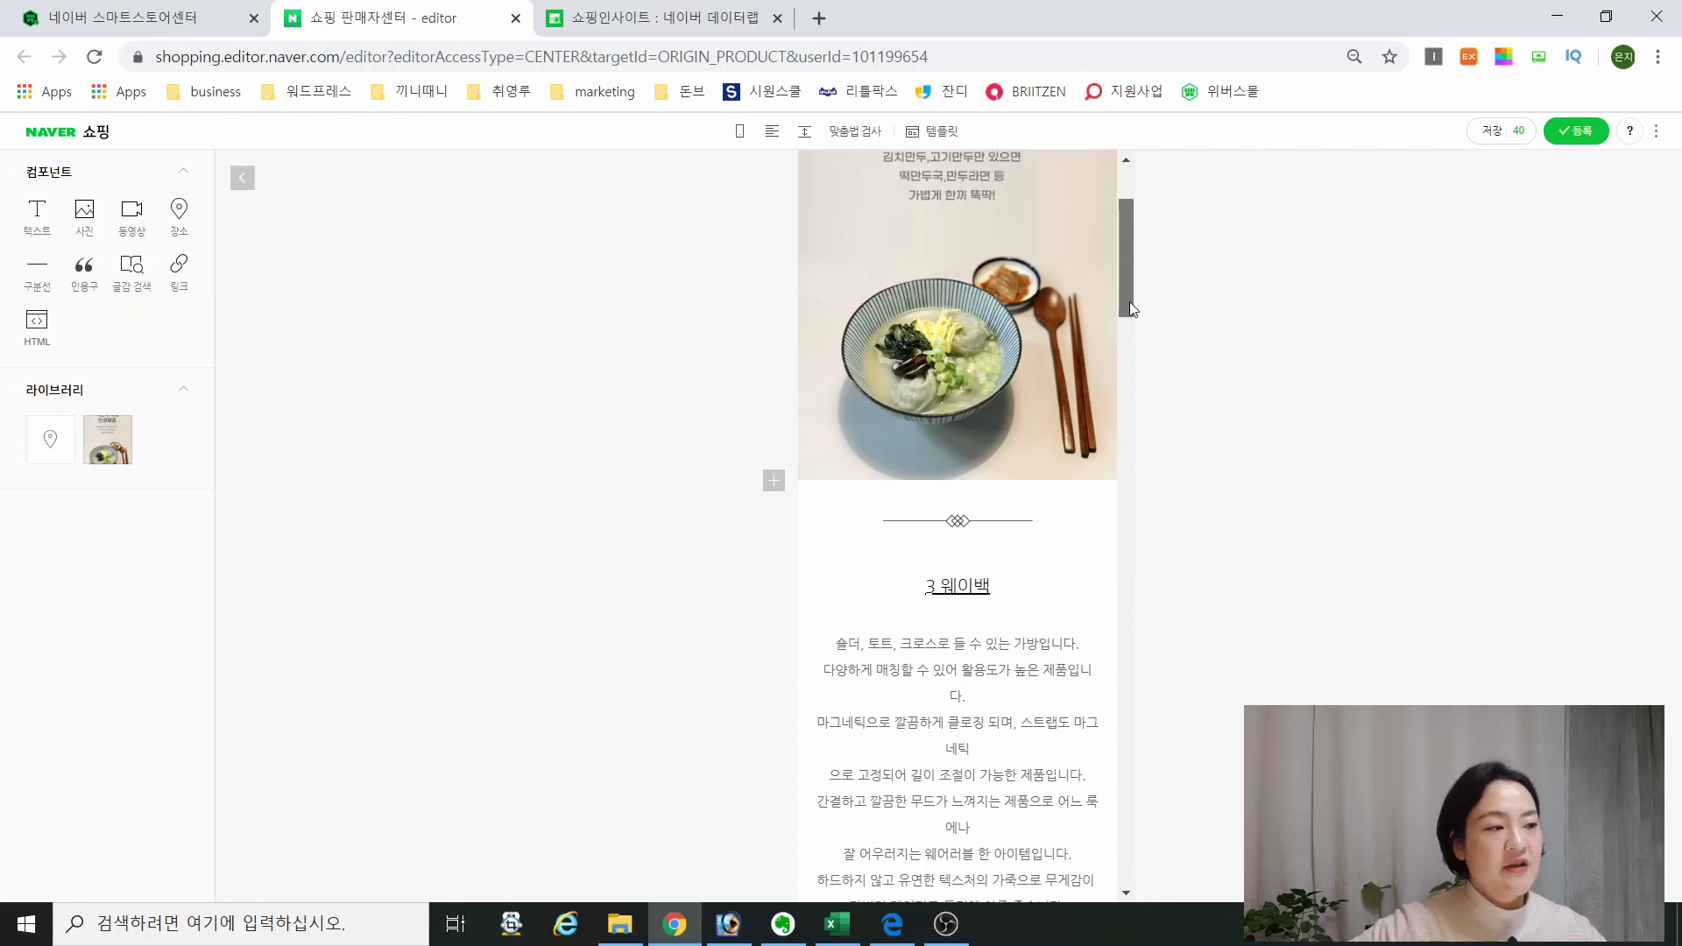
left_click_drag(1129, 308, 1128, 249)
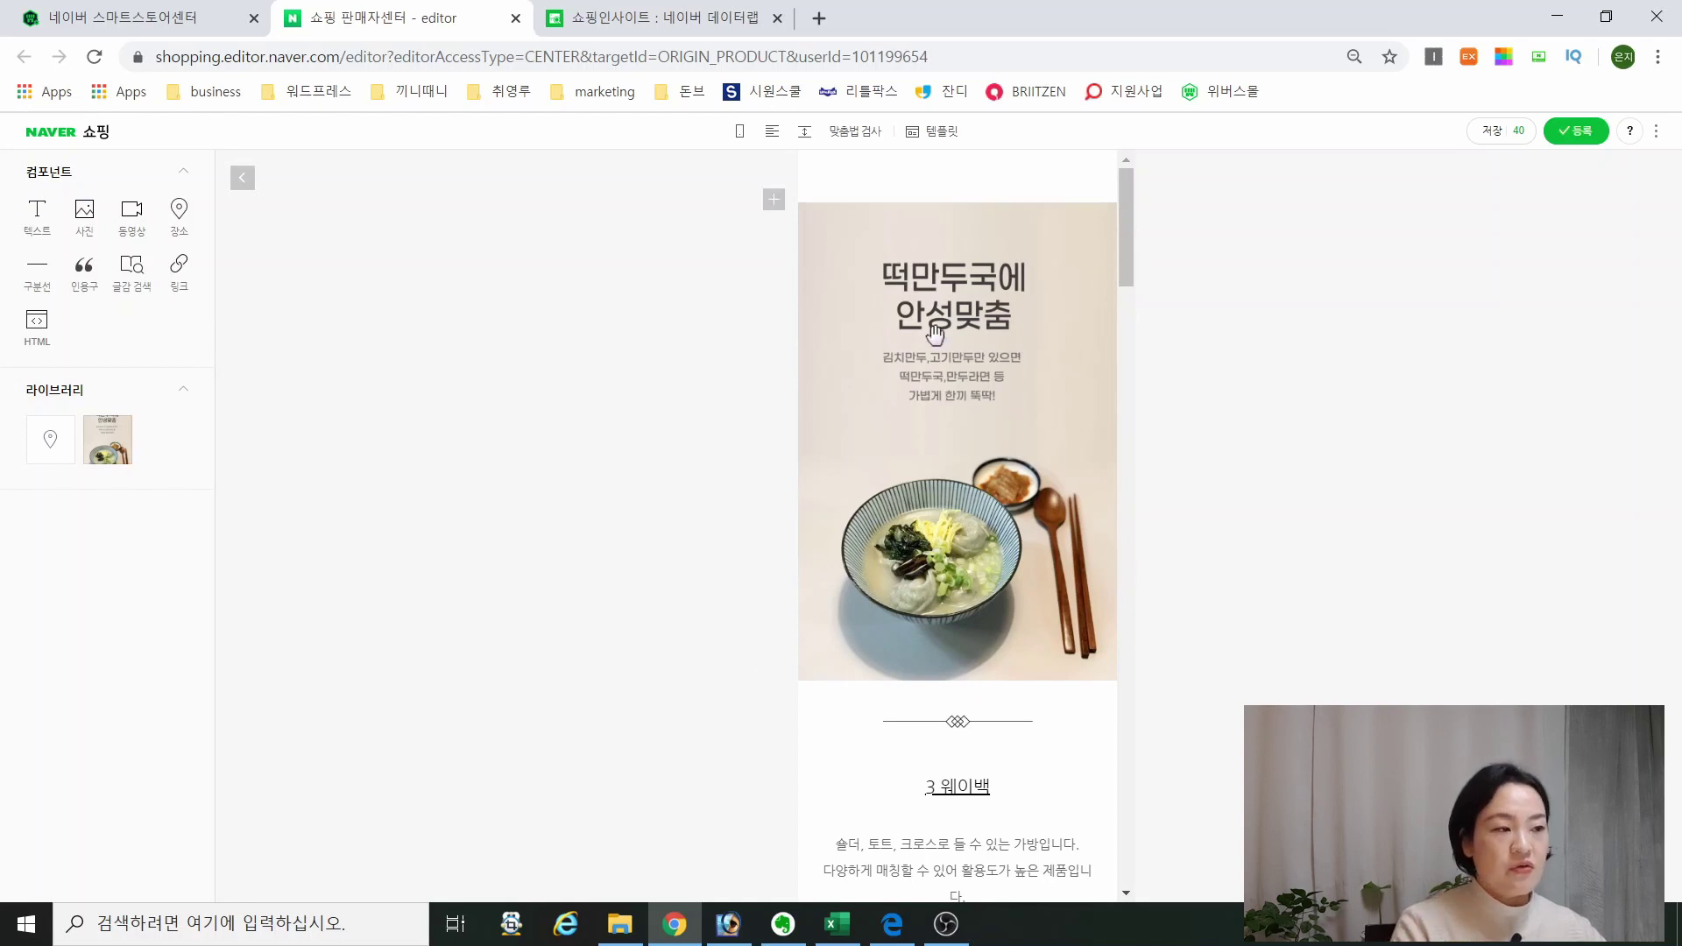
left_click(821, 210)
left_click(818, 188)
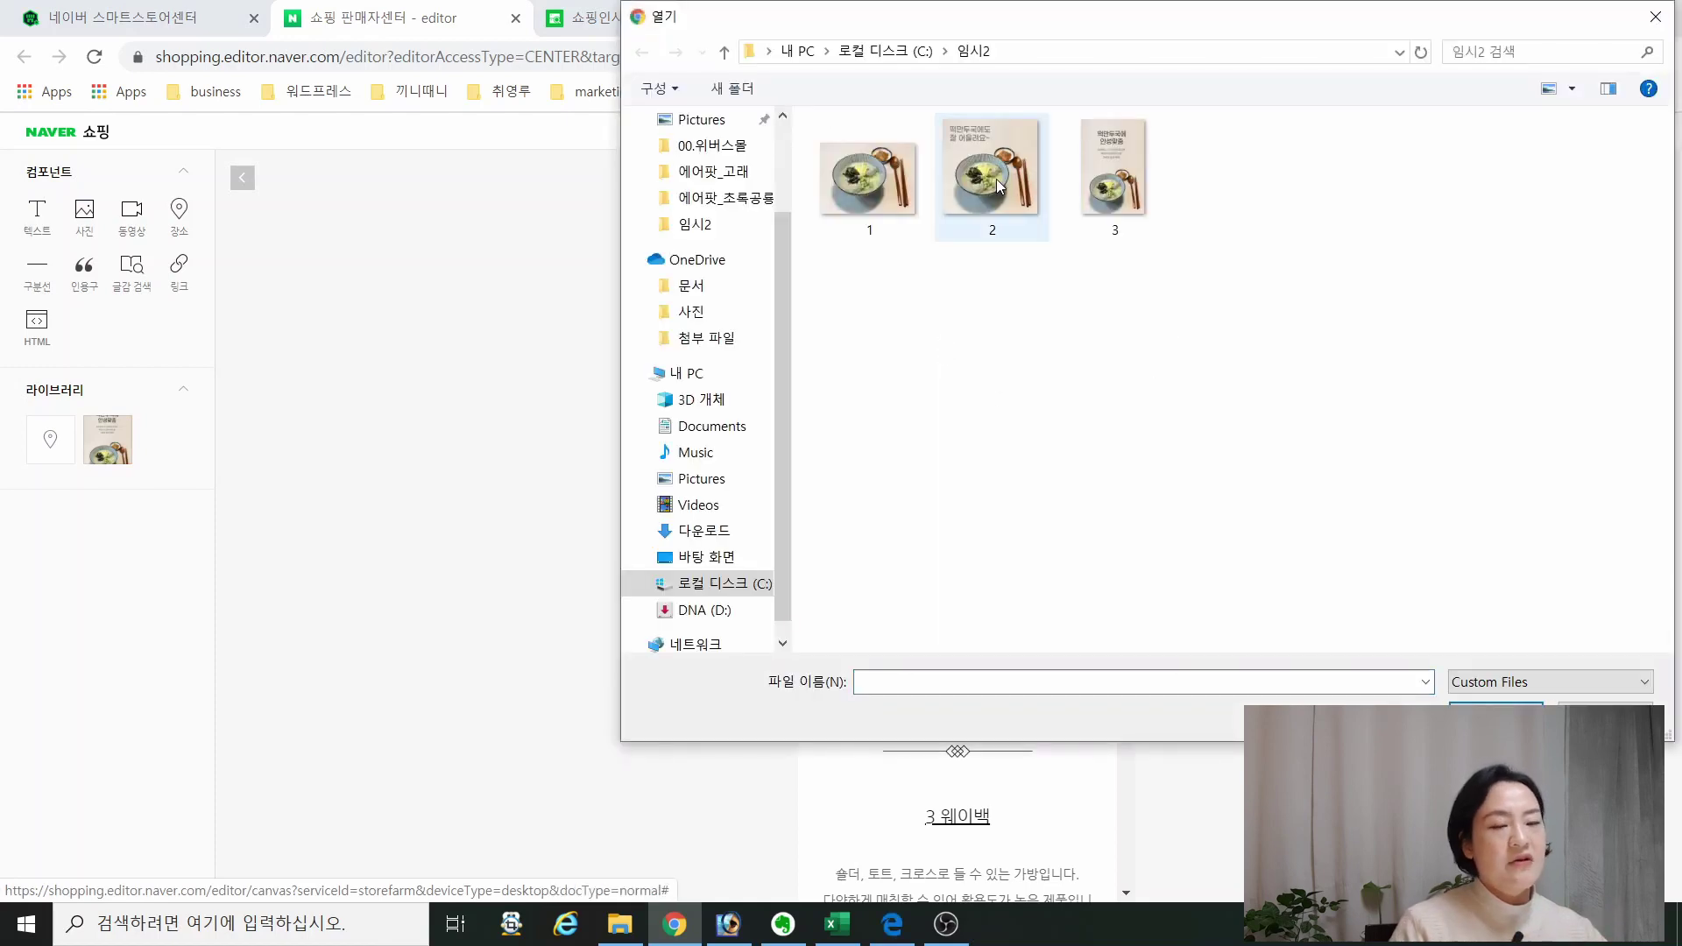
double_click(996, 179)
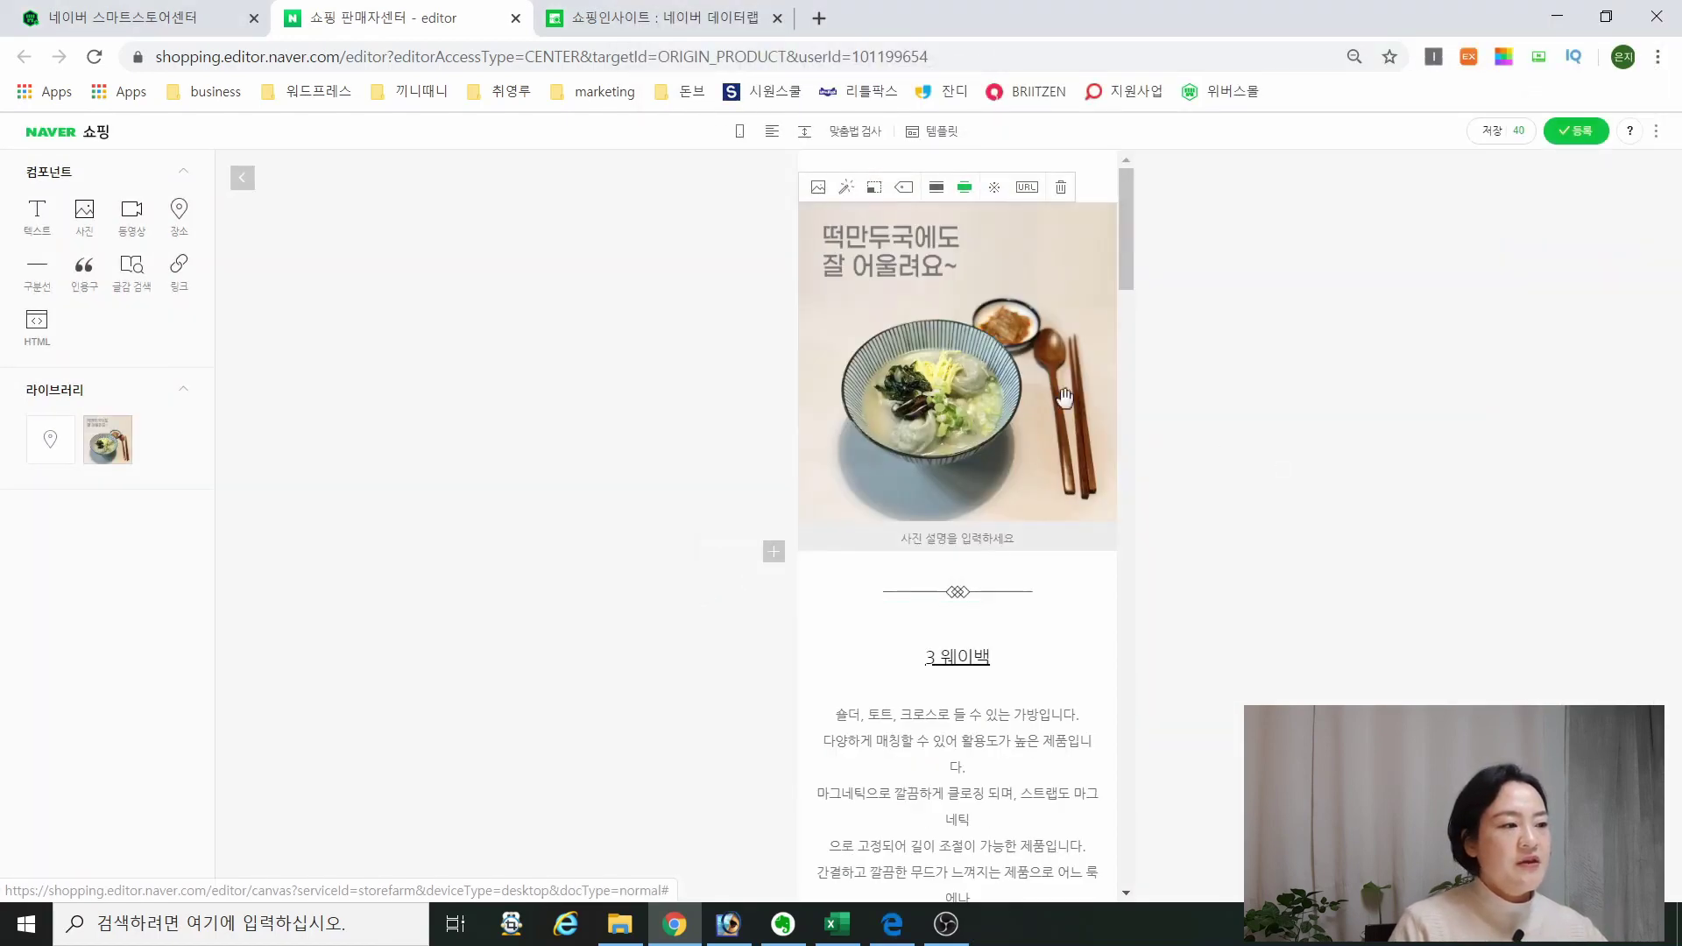
left_click(1297, 362)
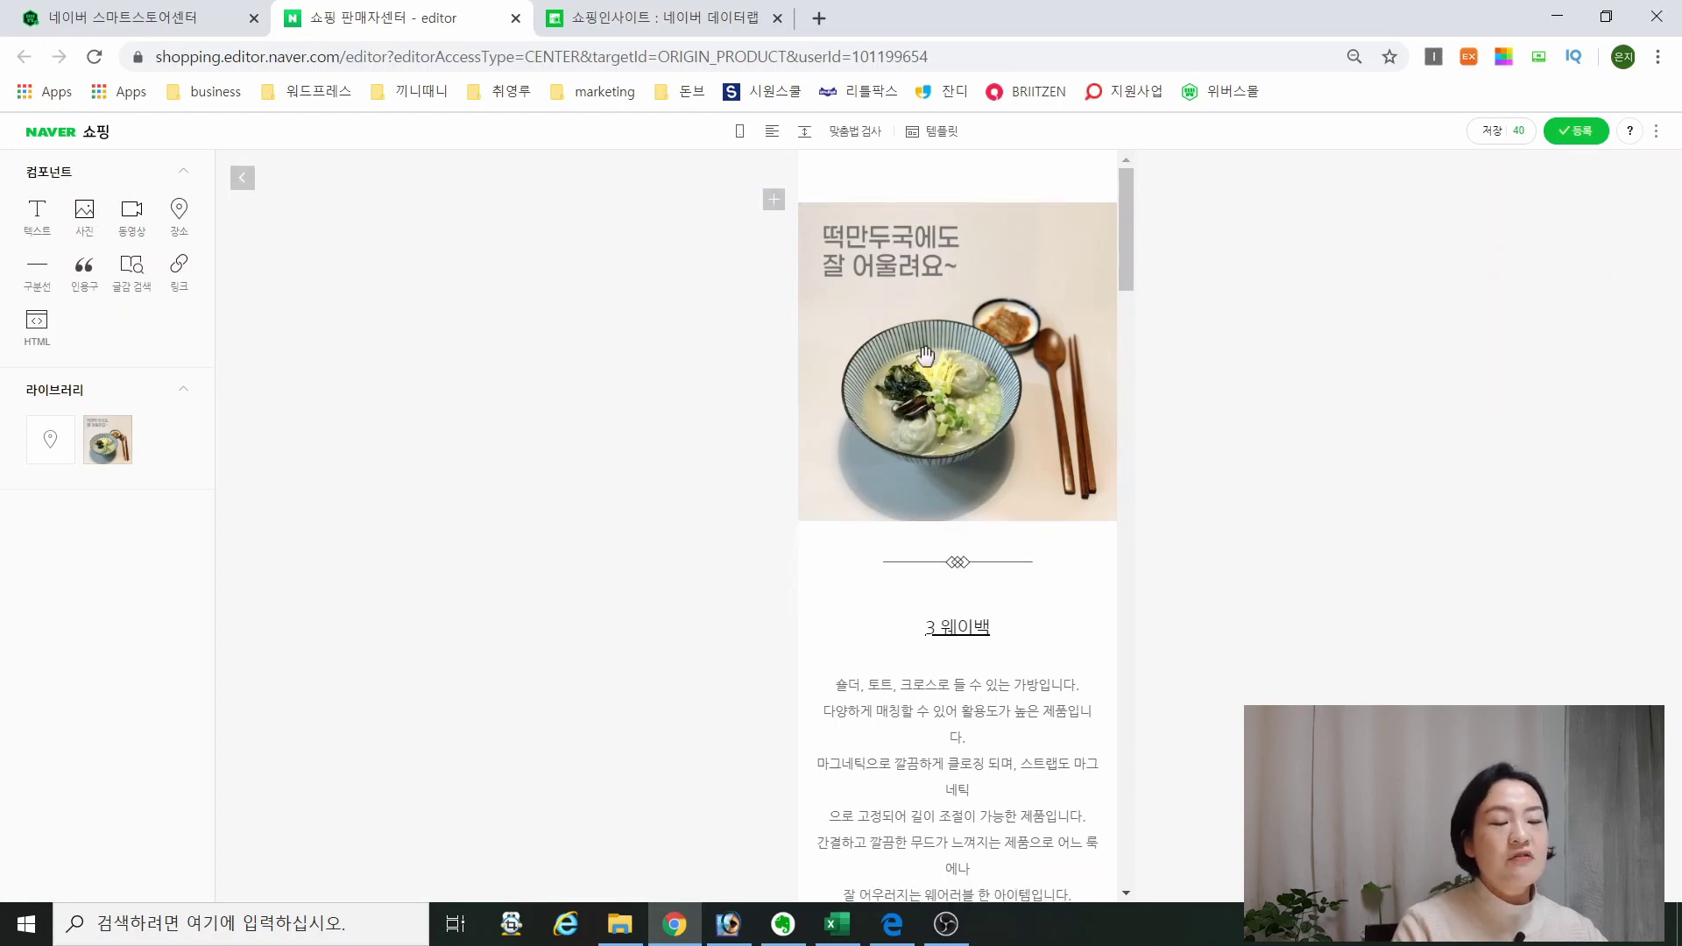
Step: Replace the main photo above the 3 웨이백 heading with the tall image file 3 from the 임시2 folder
left_click_drag(1130, 233, 1138, 477)
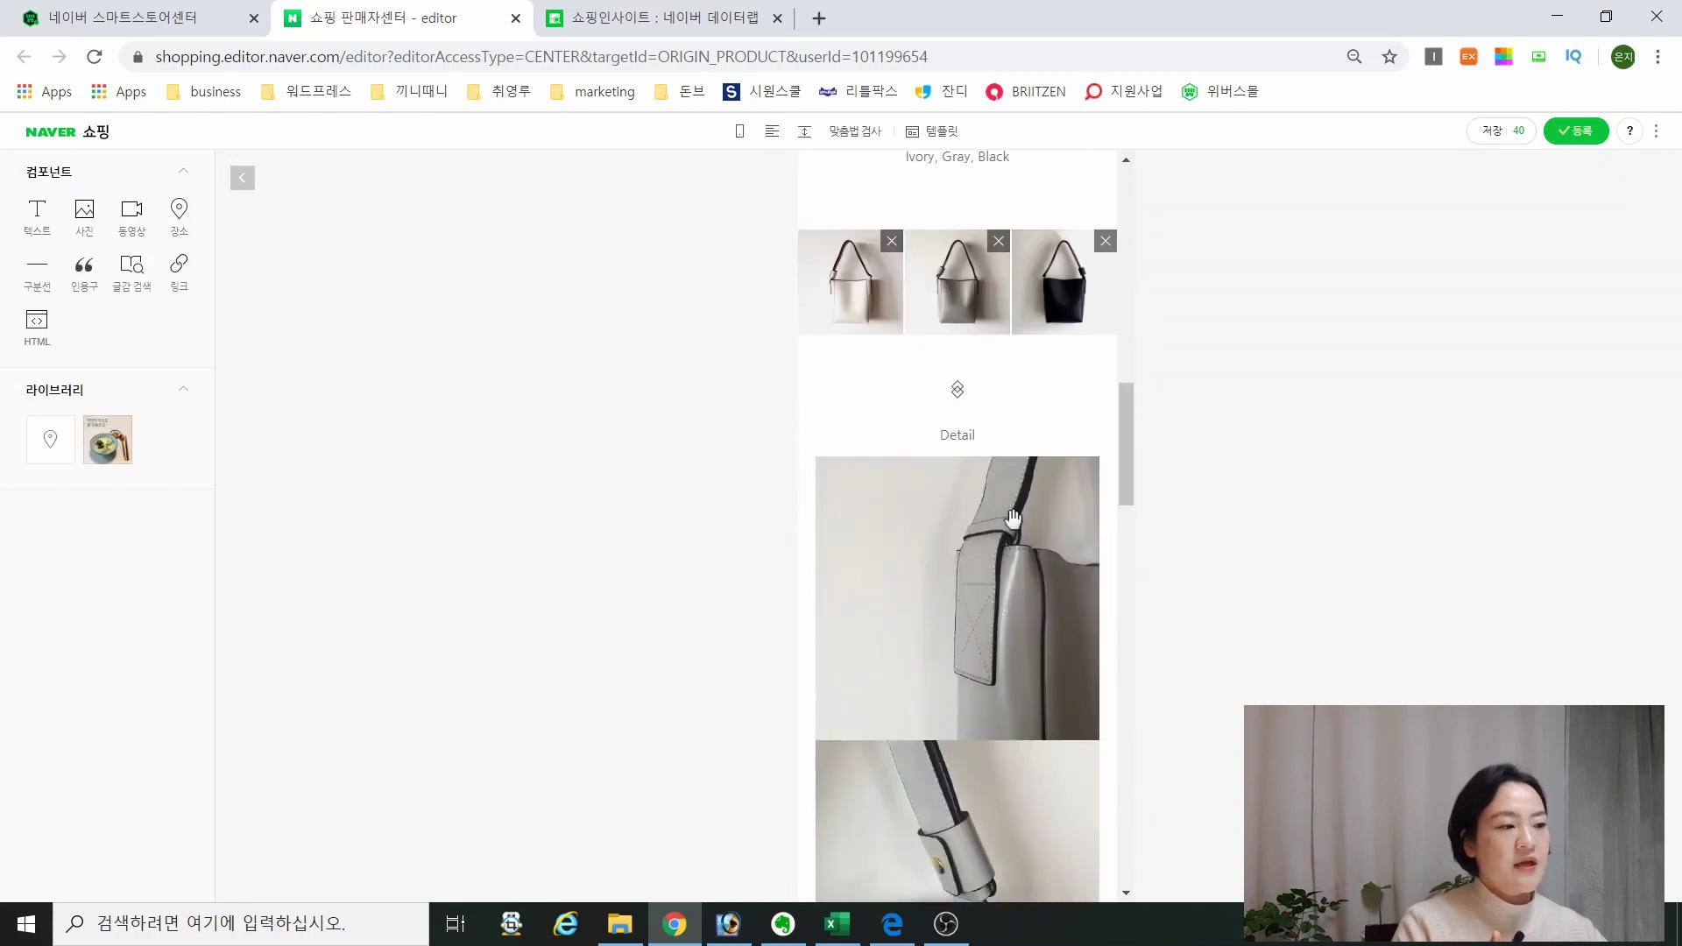
left_click(1012, 518)
left_click(1123, 435)
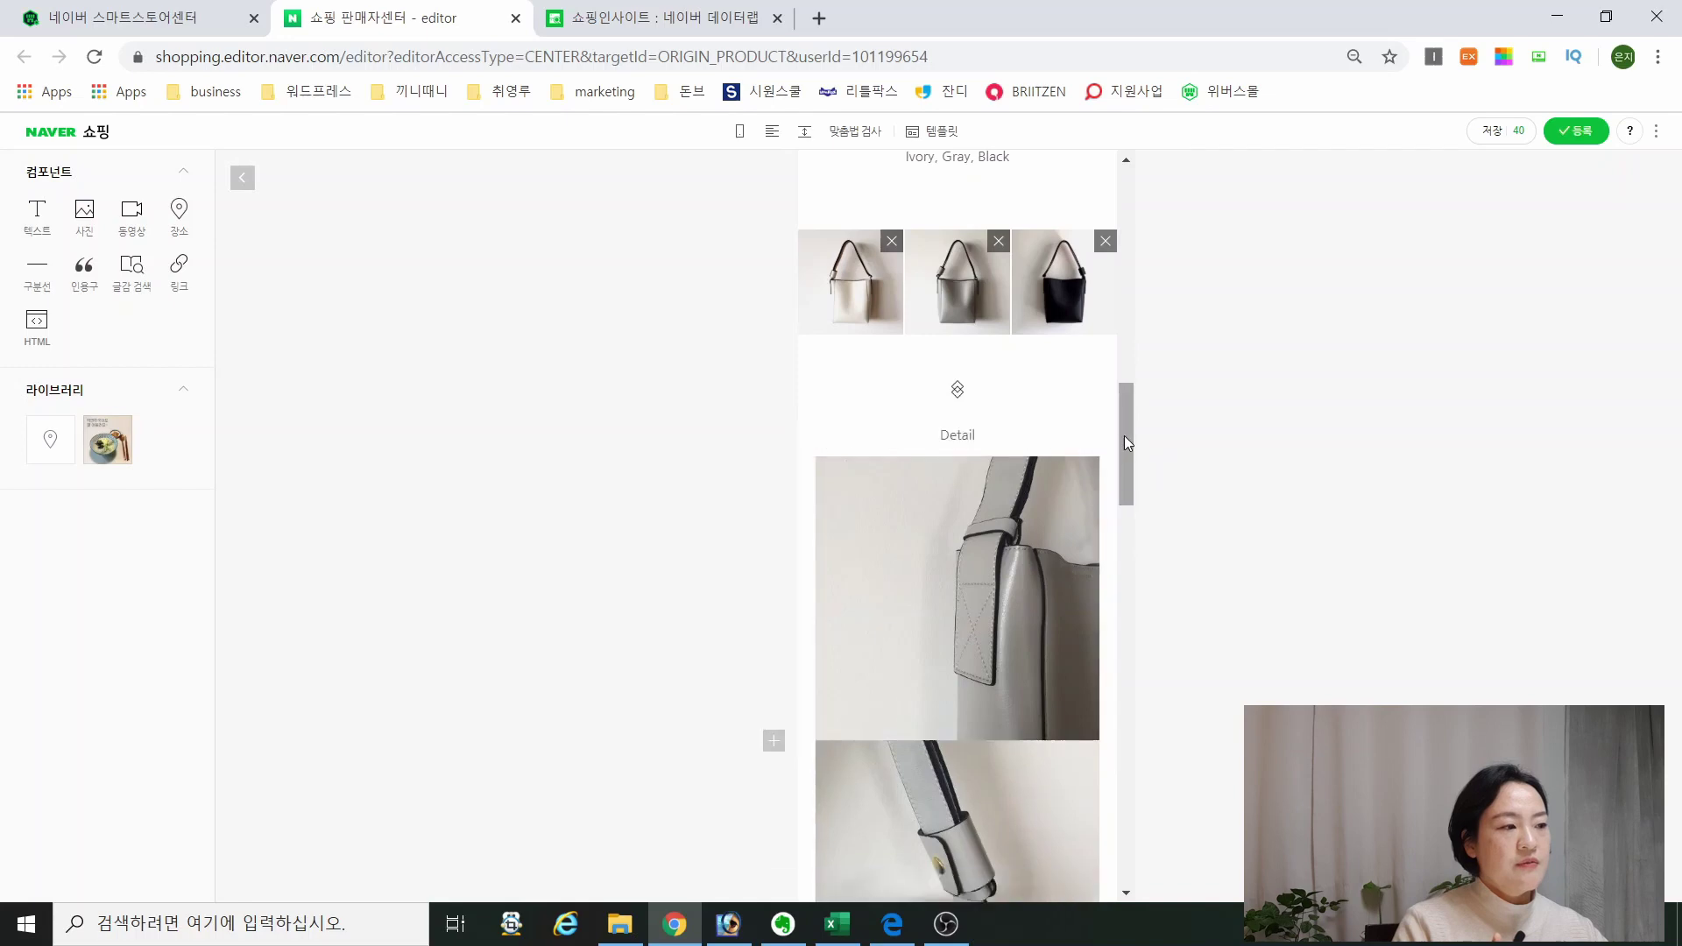
left_click_drag(1125, 420, 1174, 92)
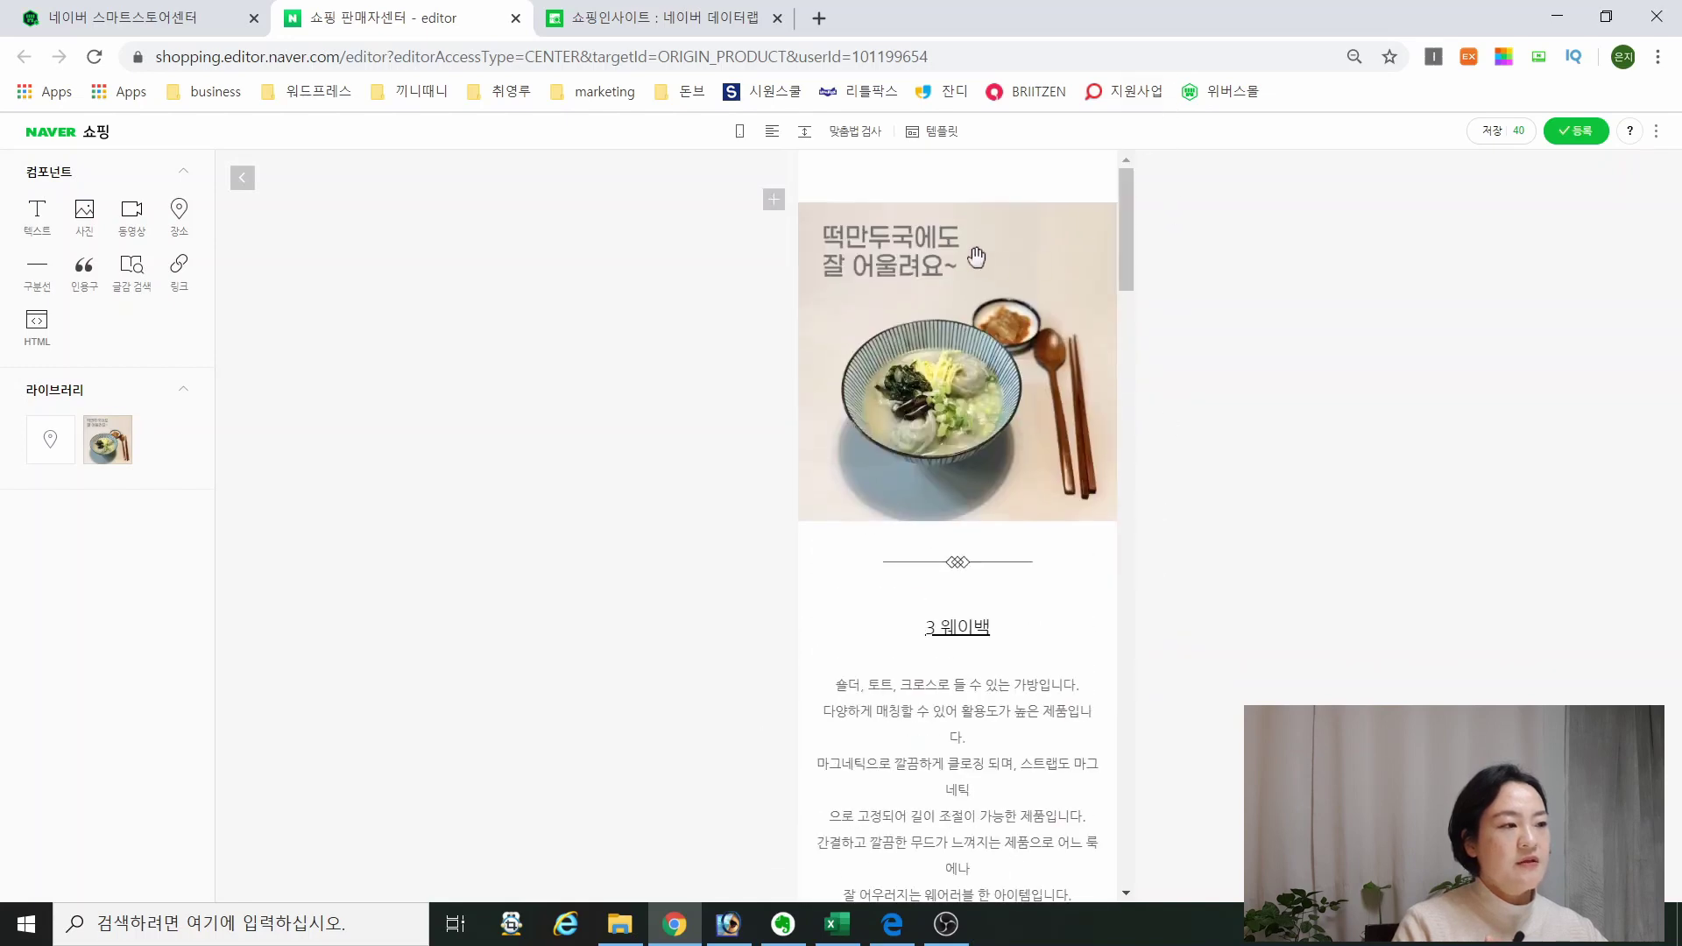
left_click(785, 218)
left_click(818, 188)
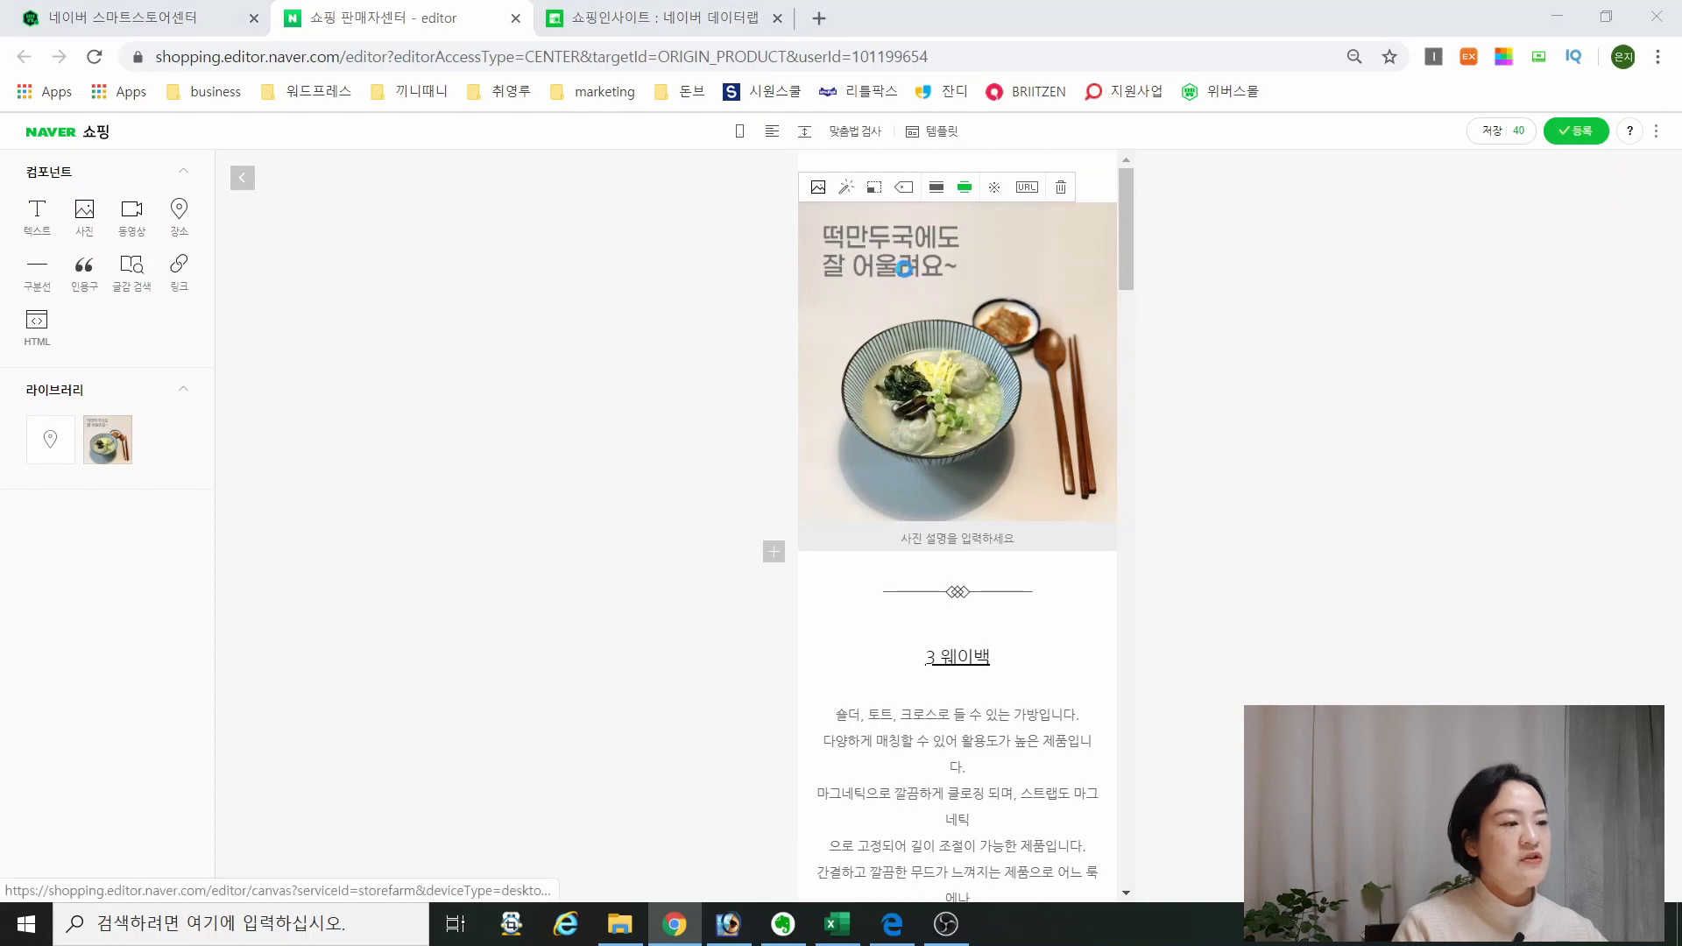
double_click(1096, 198)
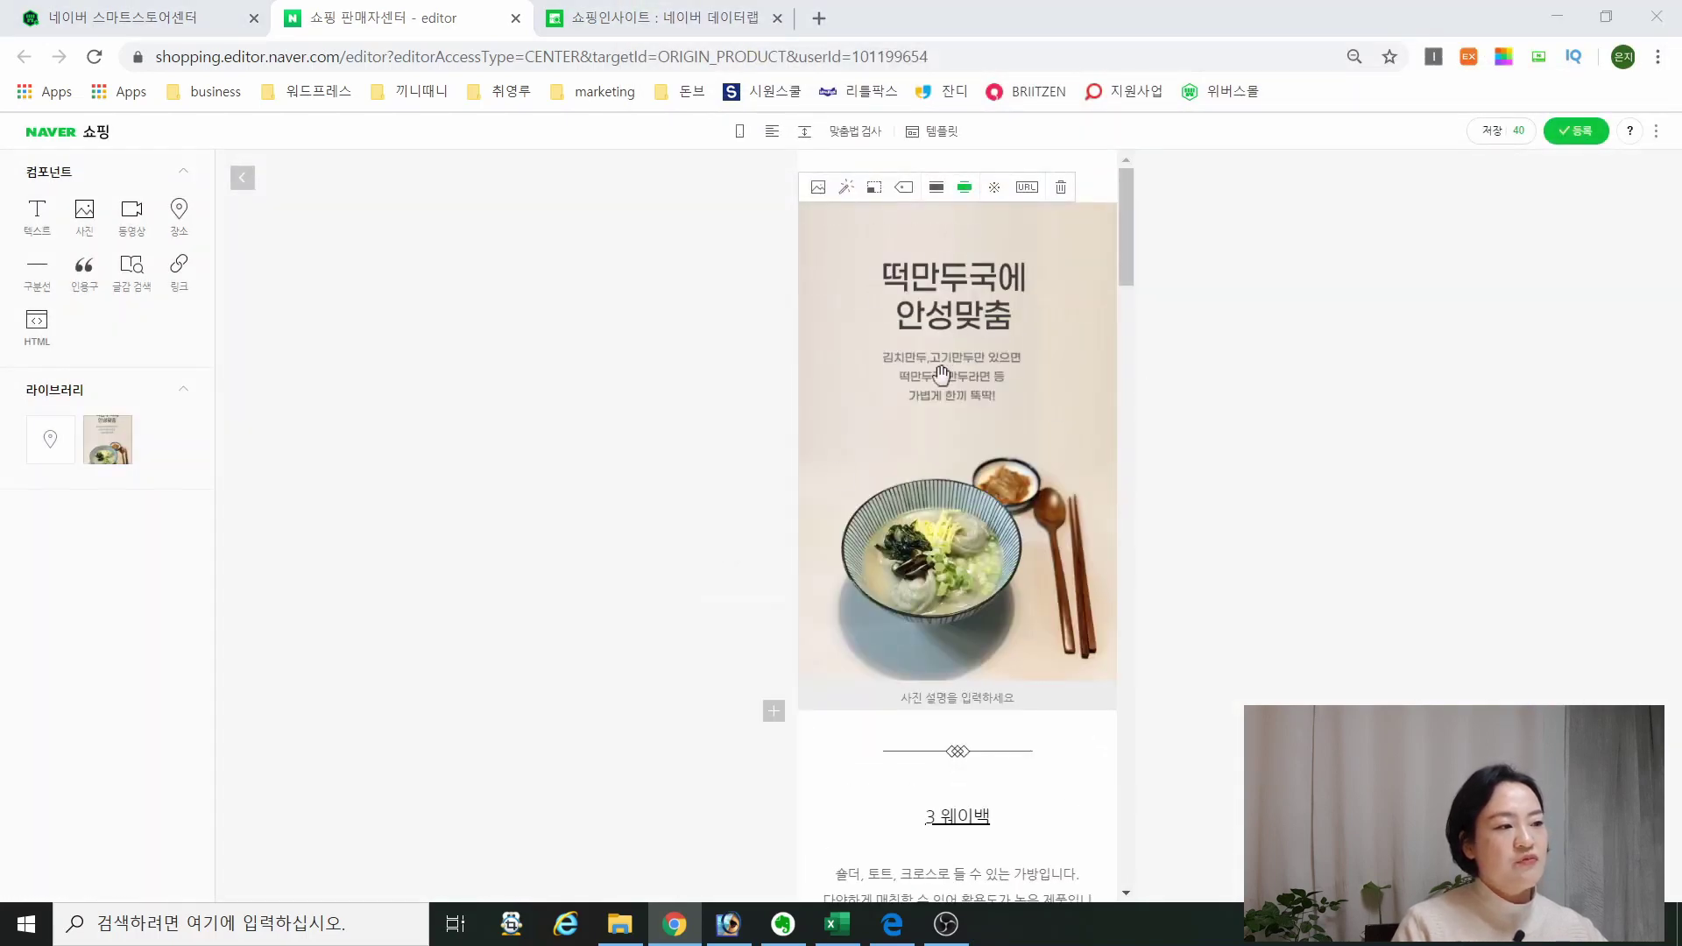
Step: Replace the first bag photo under the Detail heading with image file 2 from the 임시2 folder
left_click_drag(1130, 251, 1132, 529)
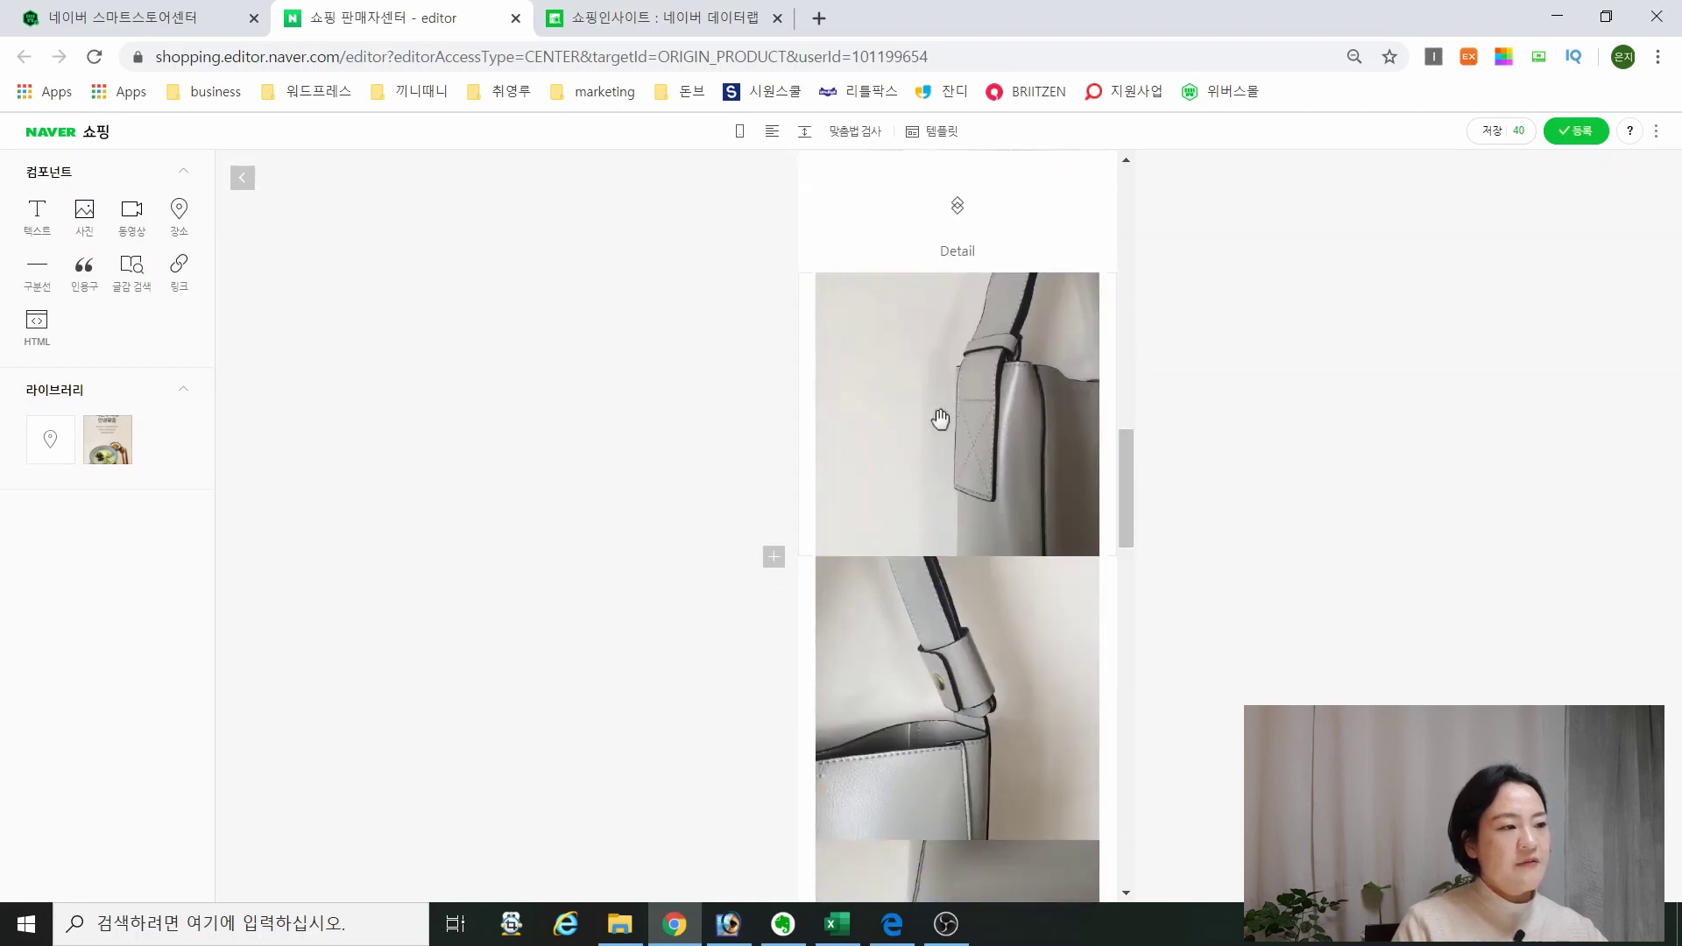
left_click(920, 289)
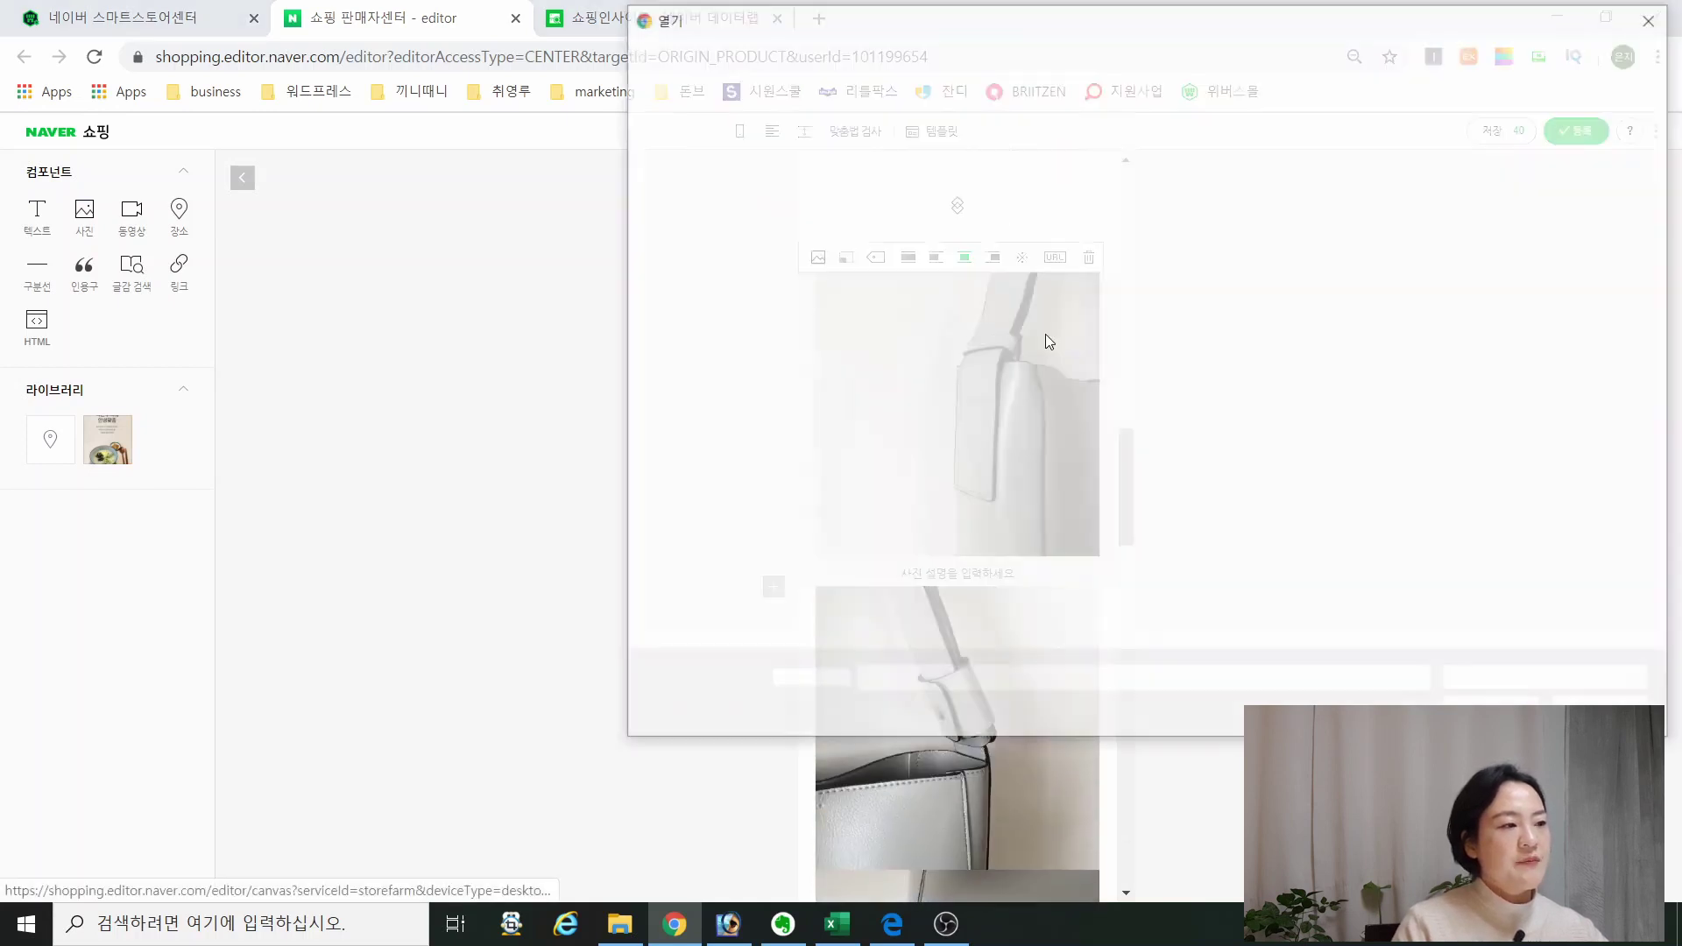
double_click(1034, 224)
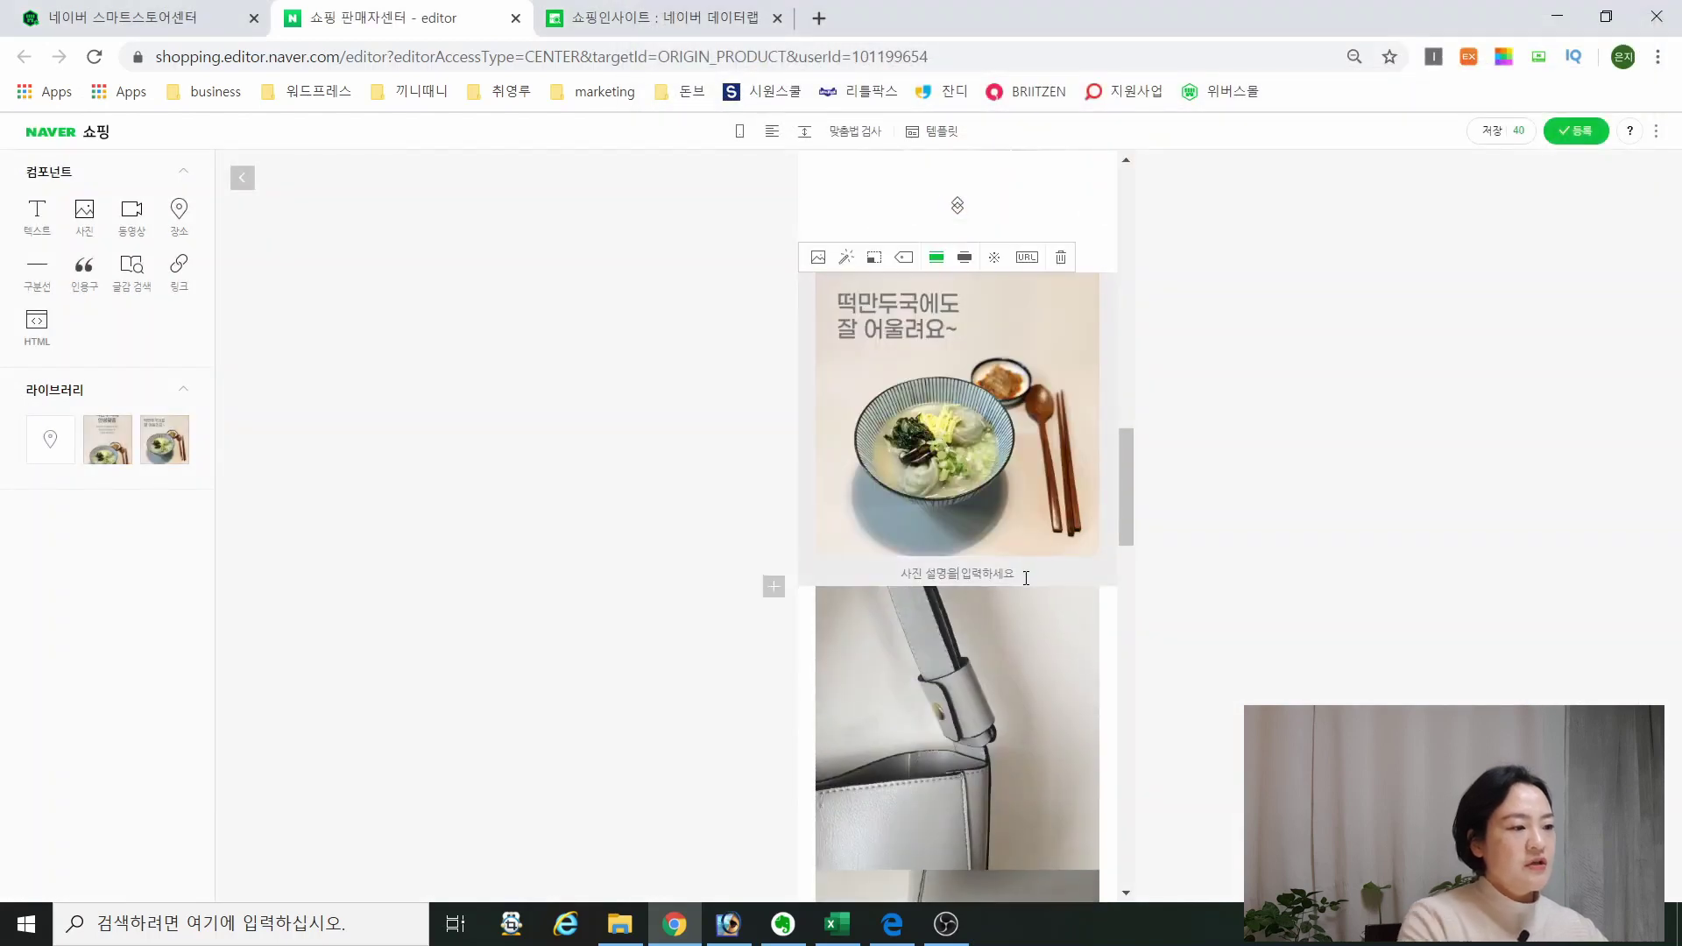
left_click(1026, 572)
Step: Replace the second bag photo in the Detail section with image file 1 from the 임시2 folder
left_click(1036, 665)
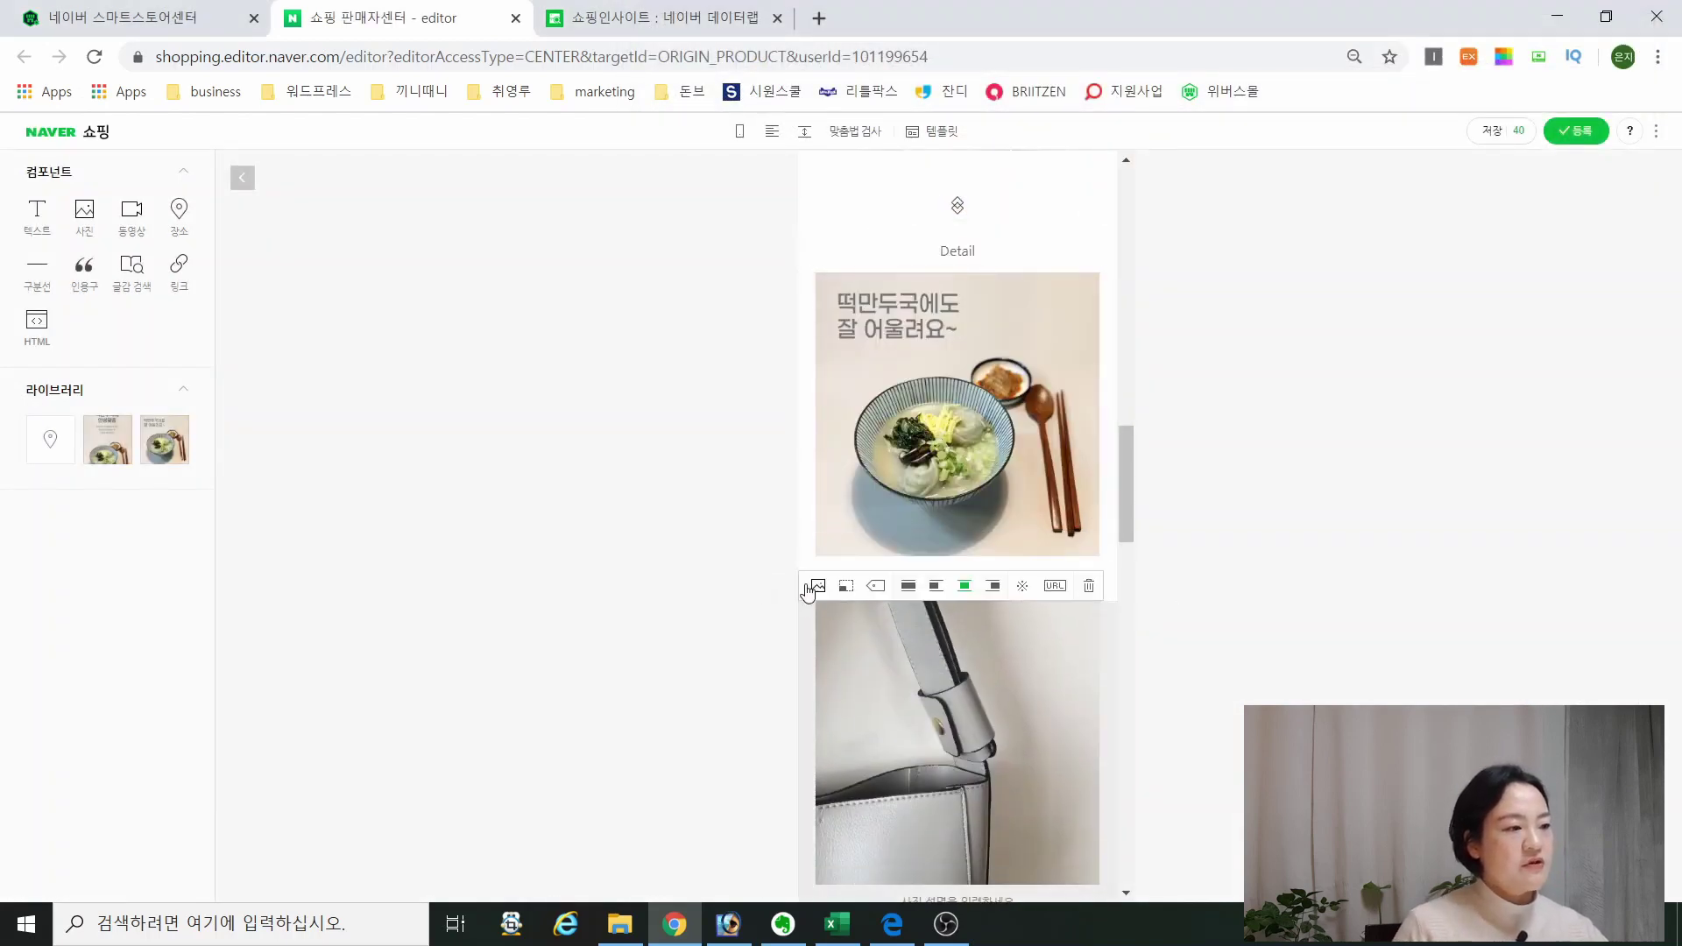
left_click(816, 586)
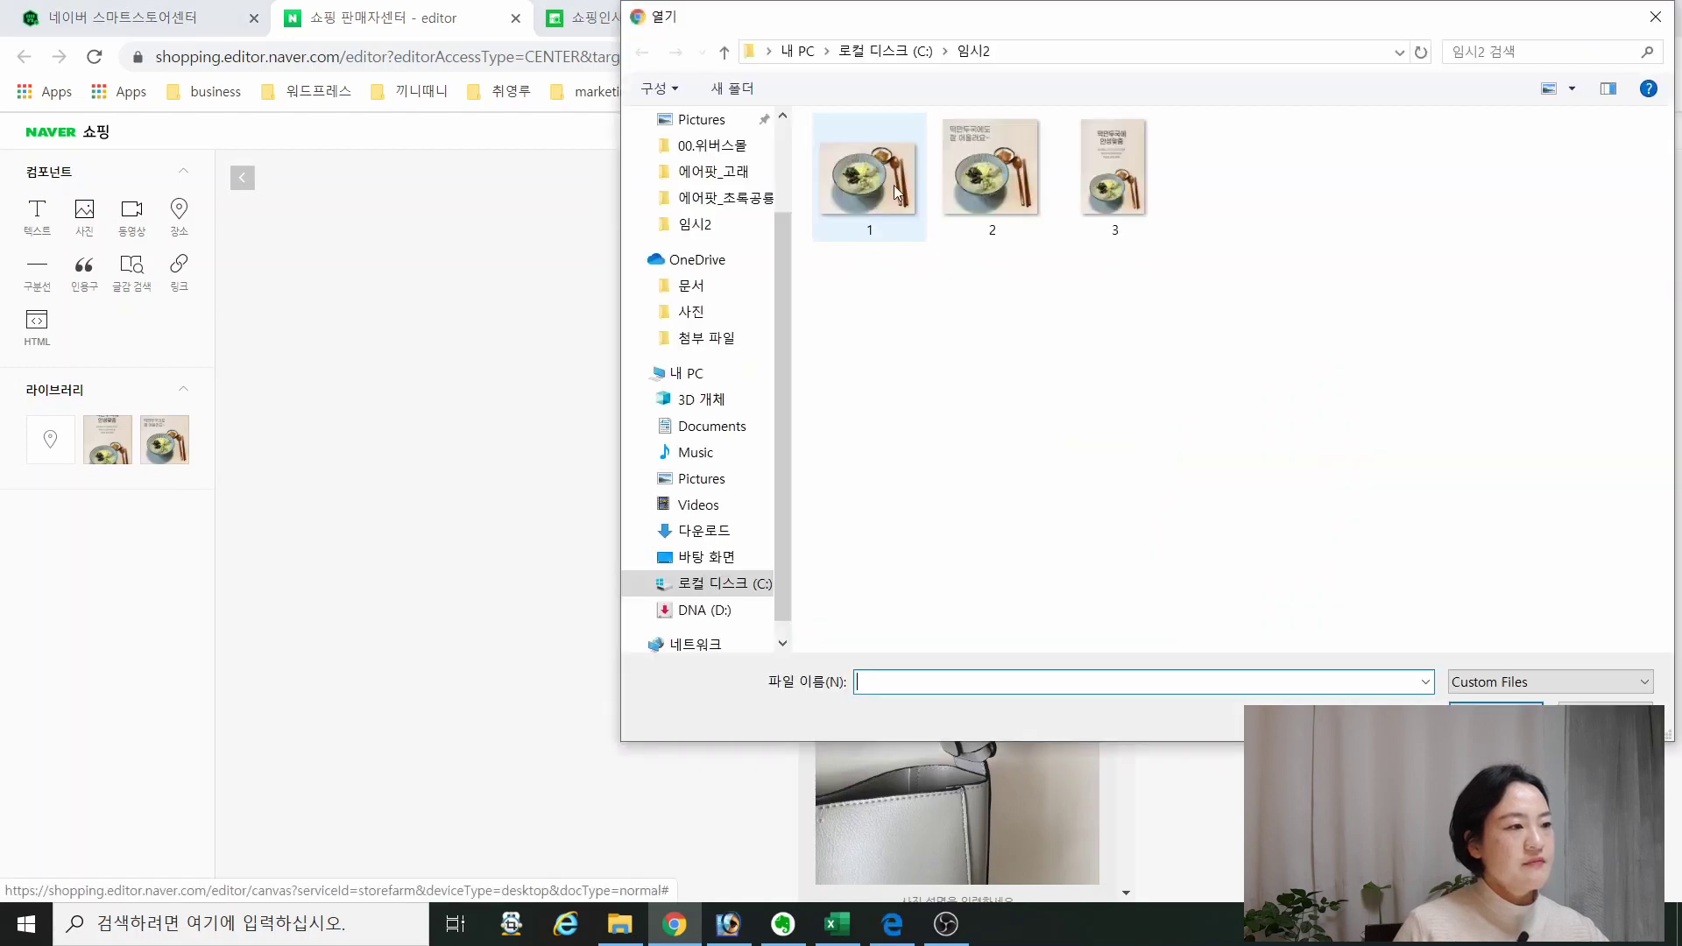
double_click(893, 186)
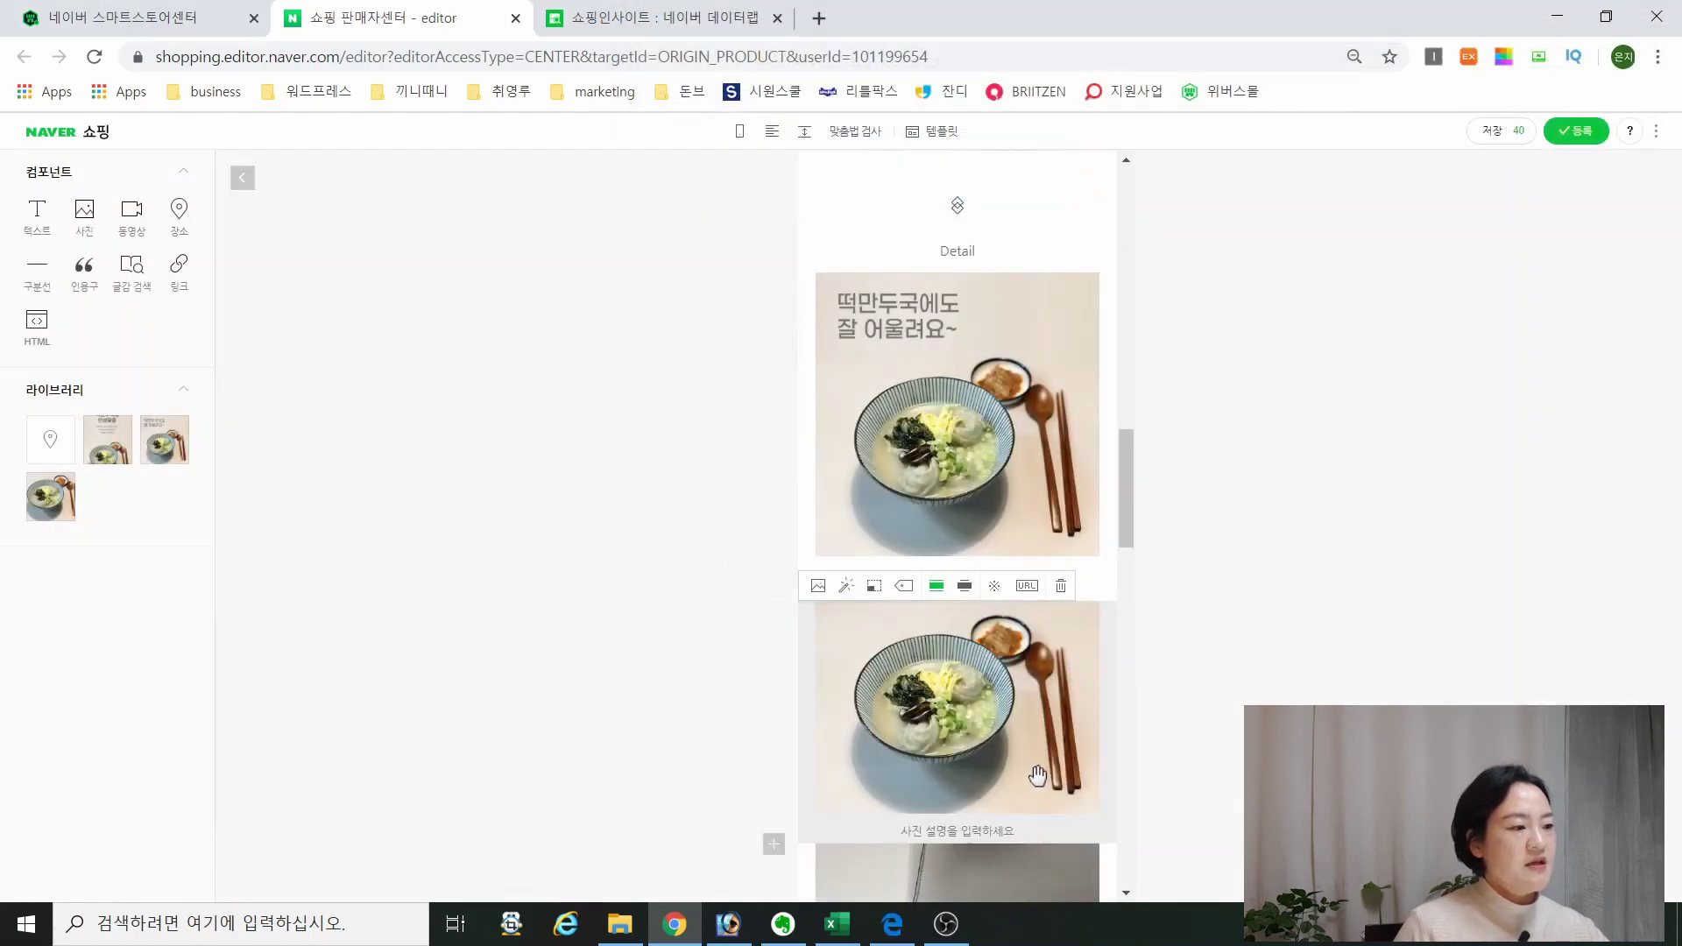
left_click(958, 831)
left_click(787, 740)
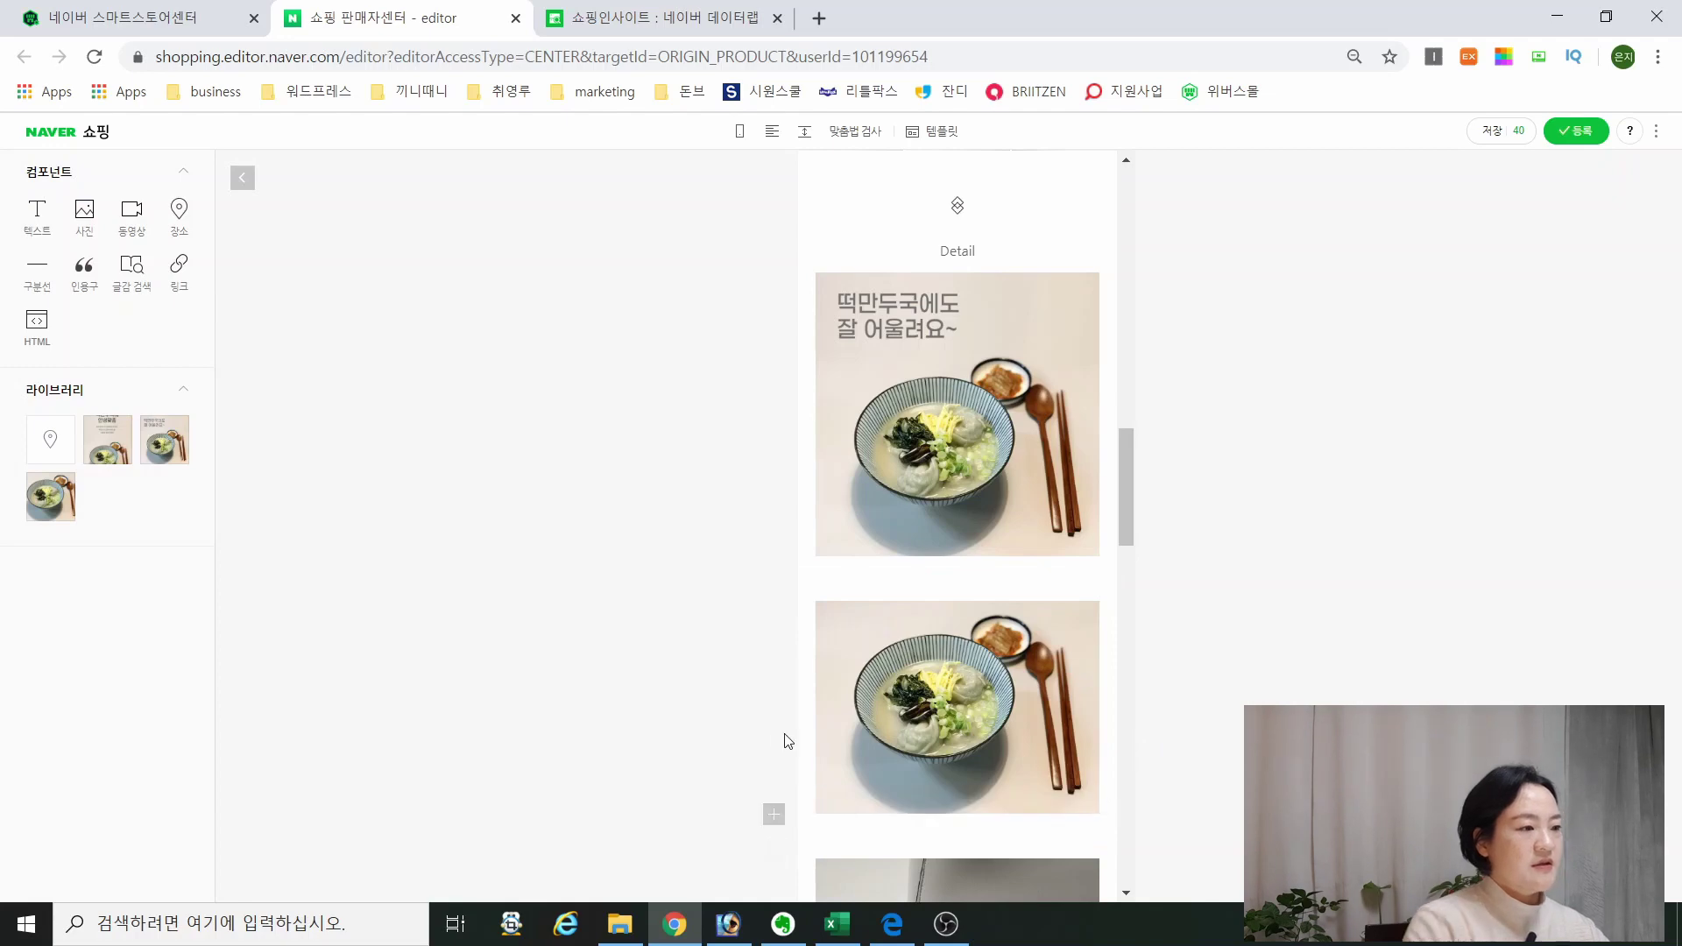
left_click_drag(1125, 481, 1112, 212)
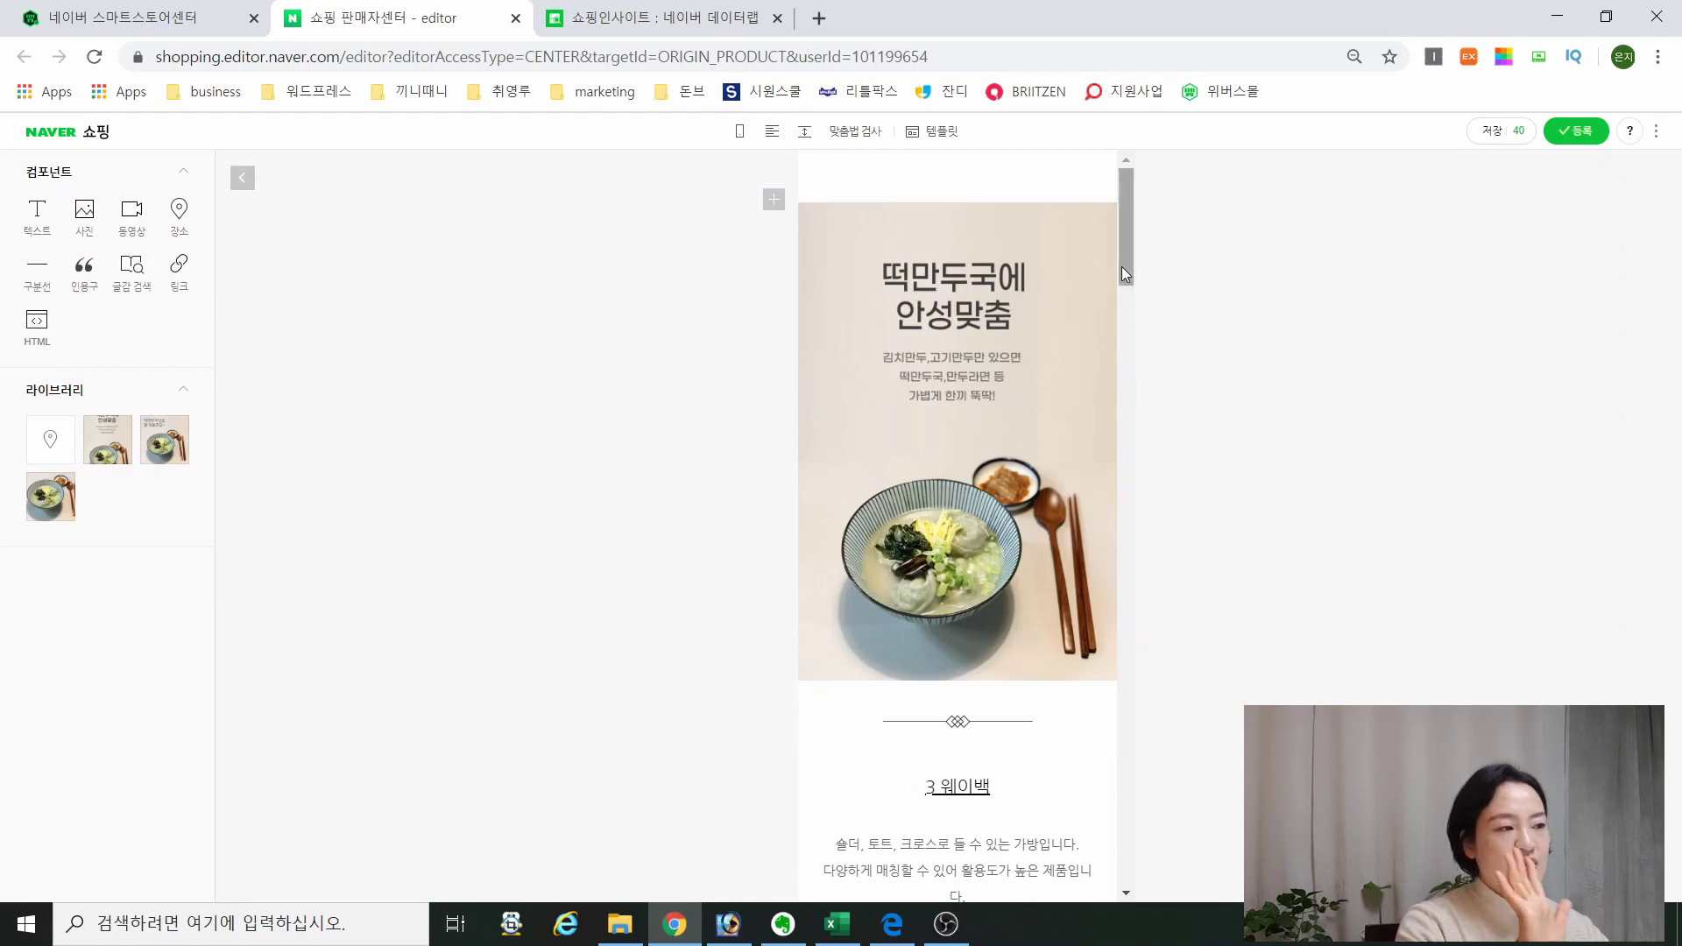
left_click_drag(1121, 266, 1144, 537)
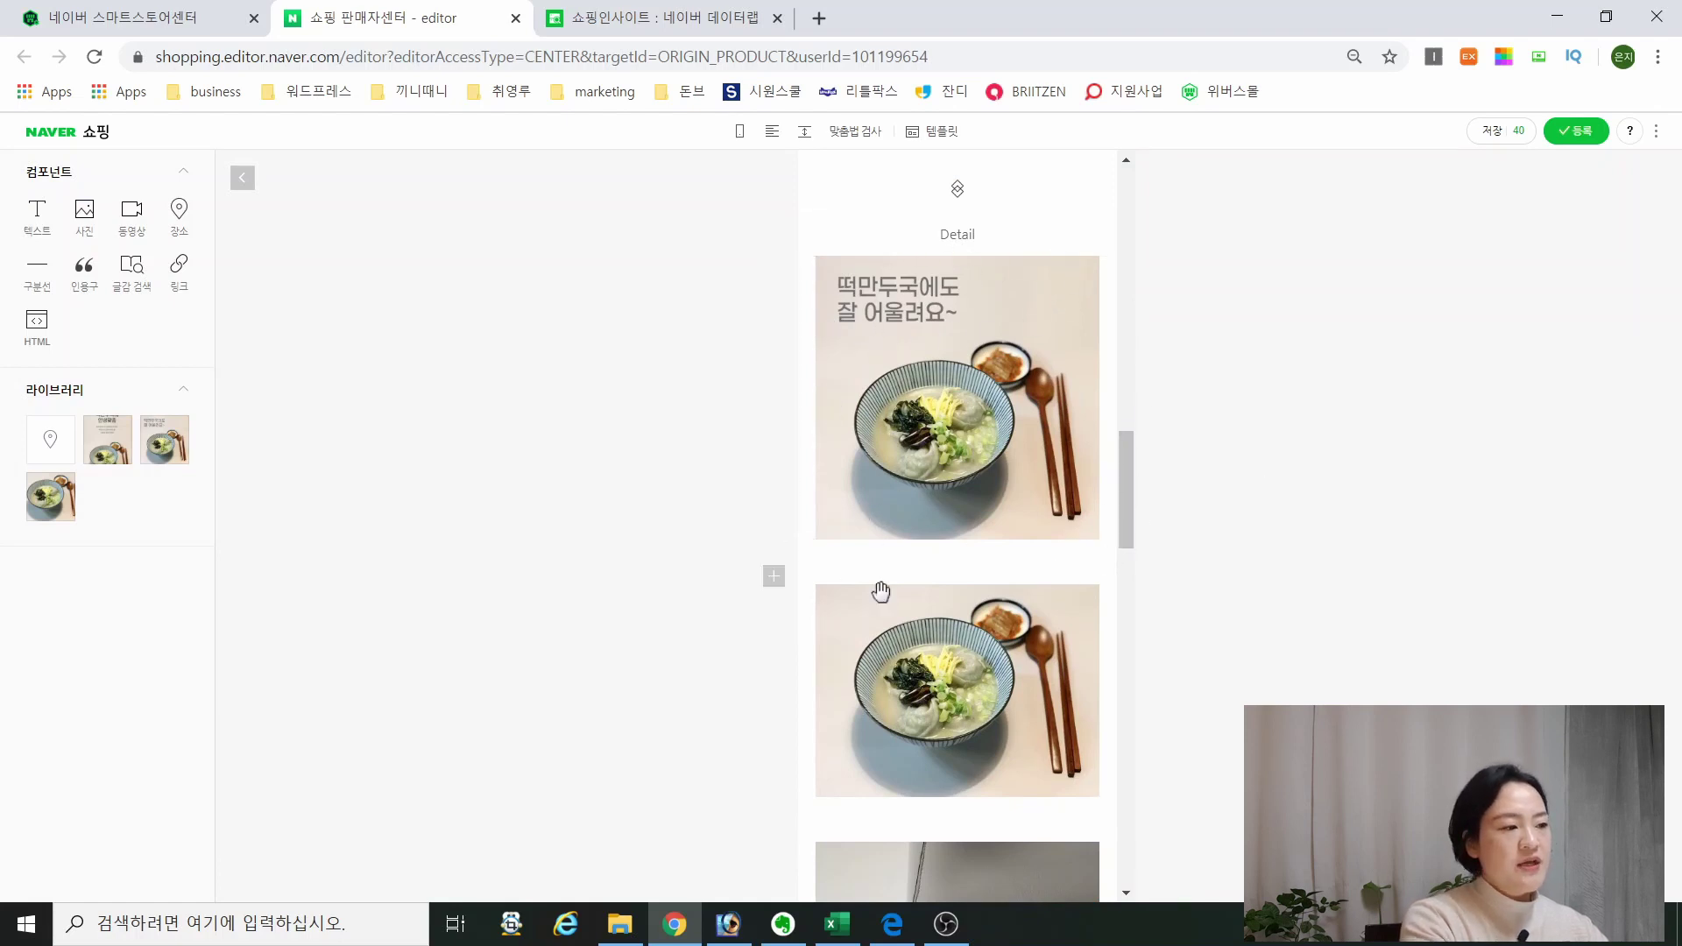
Step: Examine the replaced food photos and the remaining bag photo in the Detail section at mobile width
scroll(1128, 532, "down", 3)
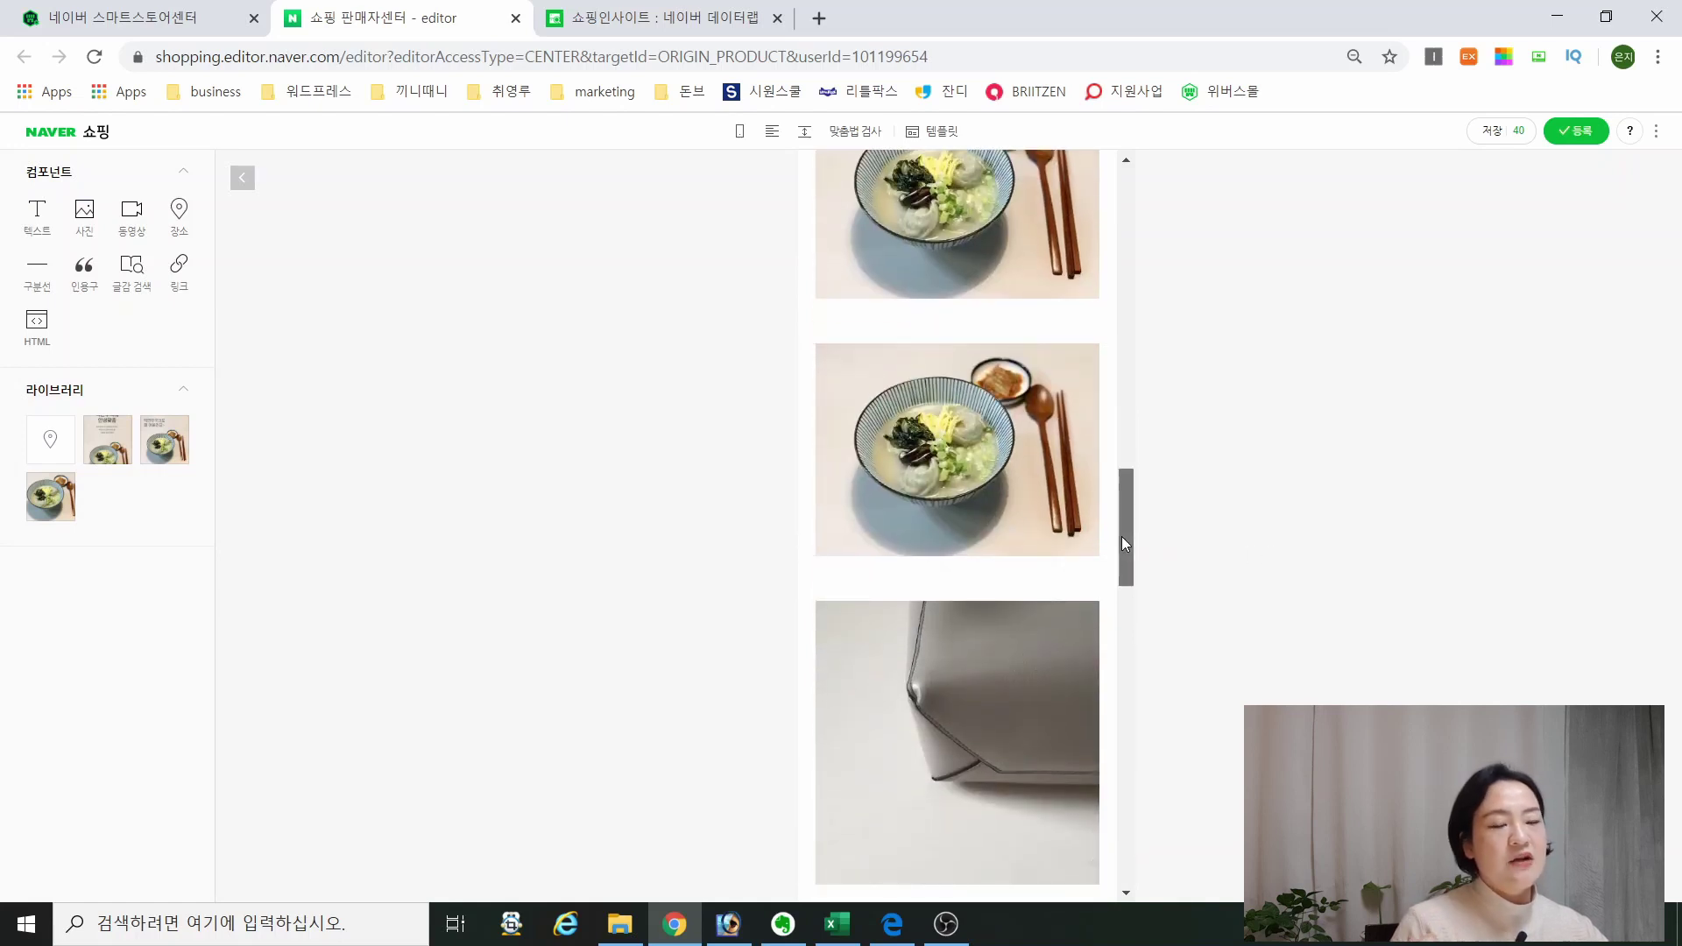
left_click_drag(1121, 536, 1118, 507)
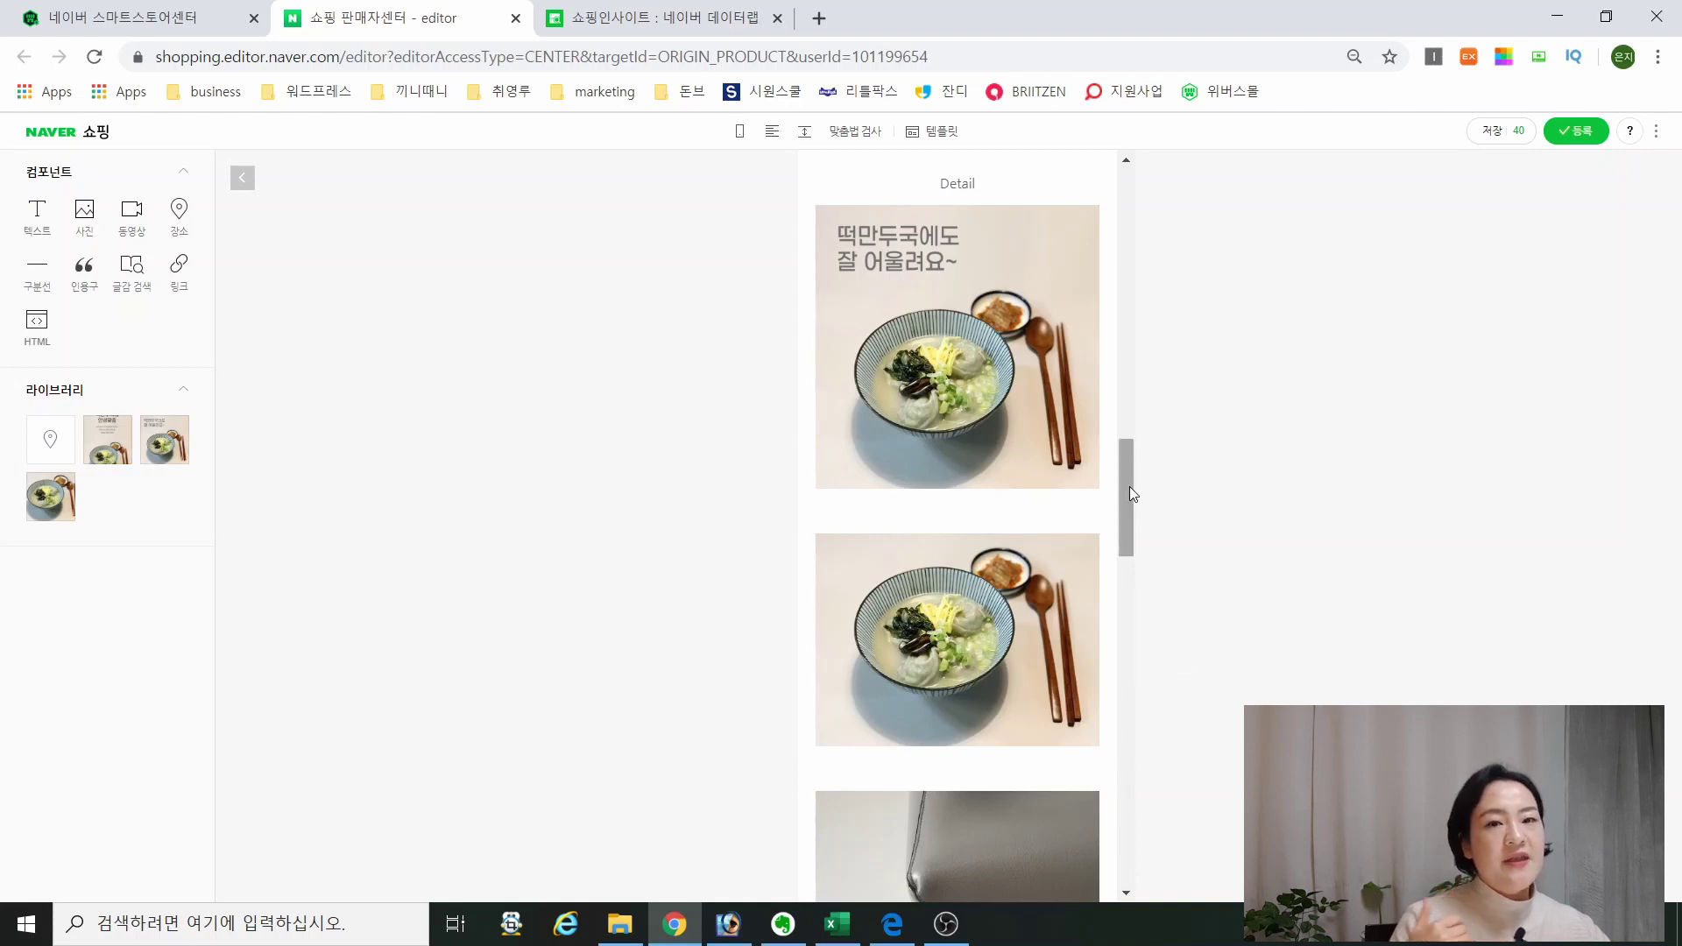
left_click_drag(1130, 493, 1130, 477)
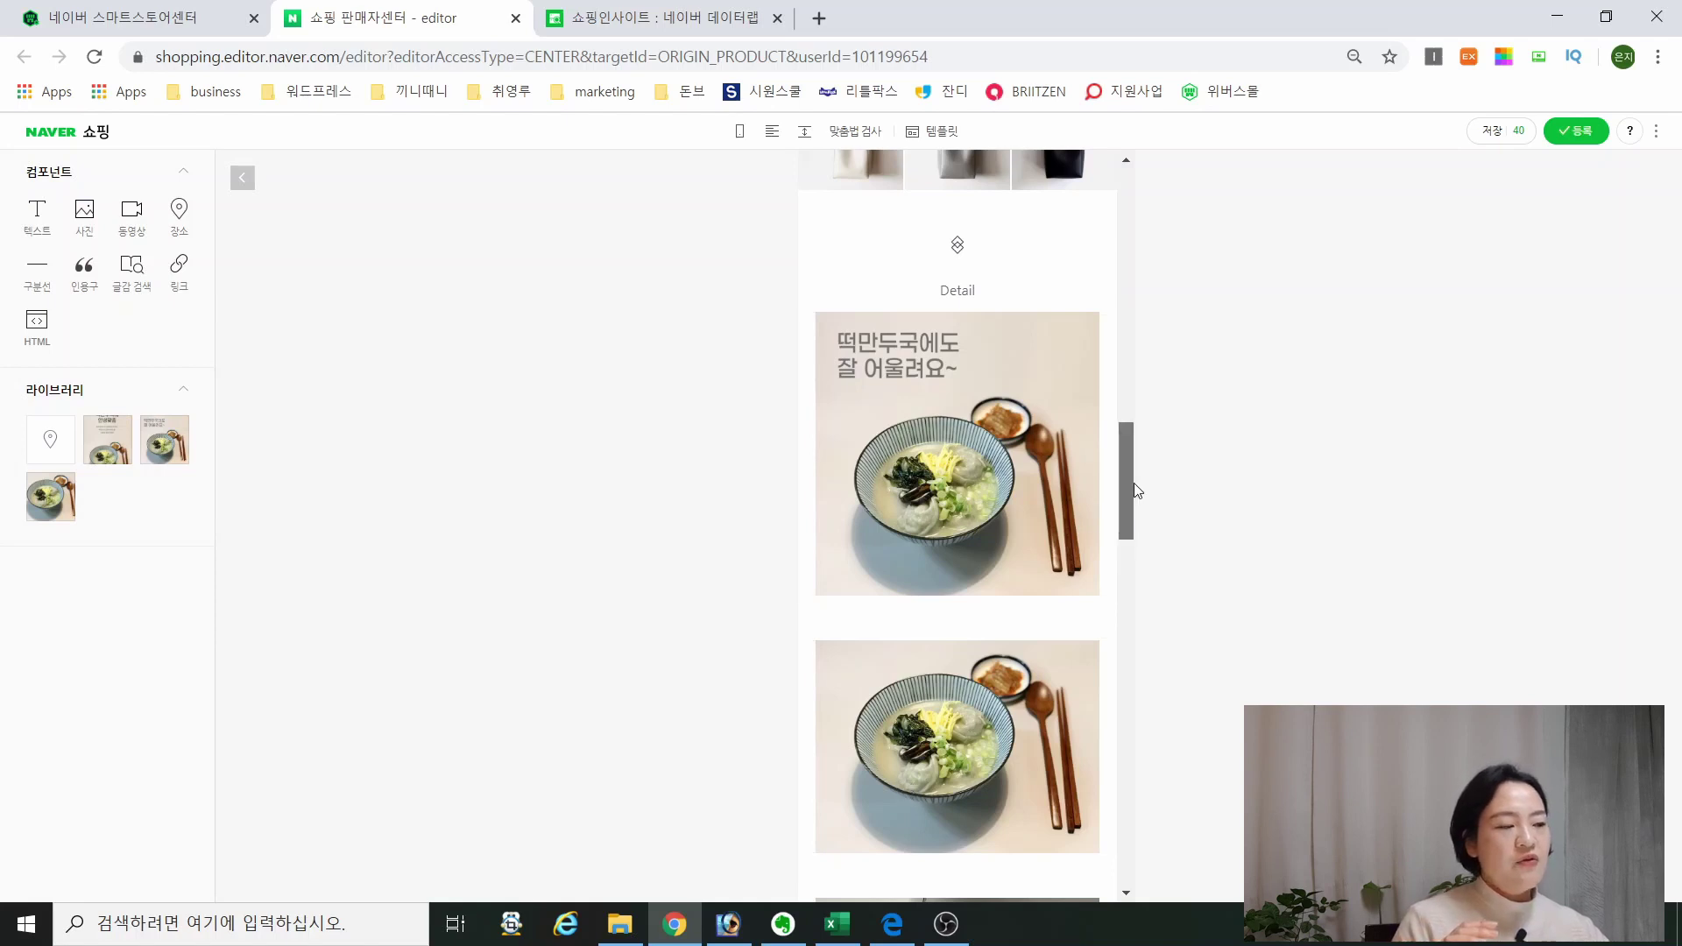
left_click_drag(1130, 483, 1127, 454)
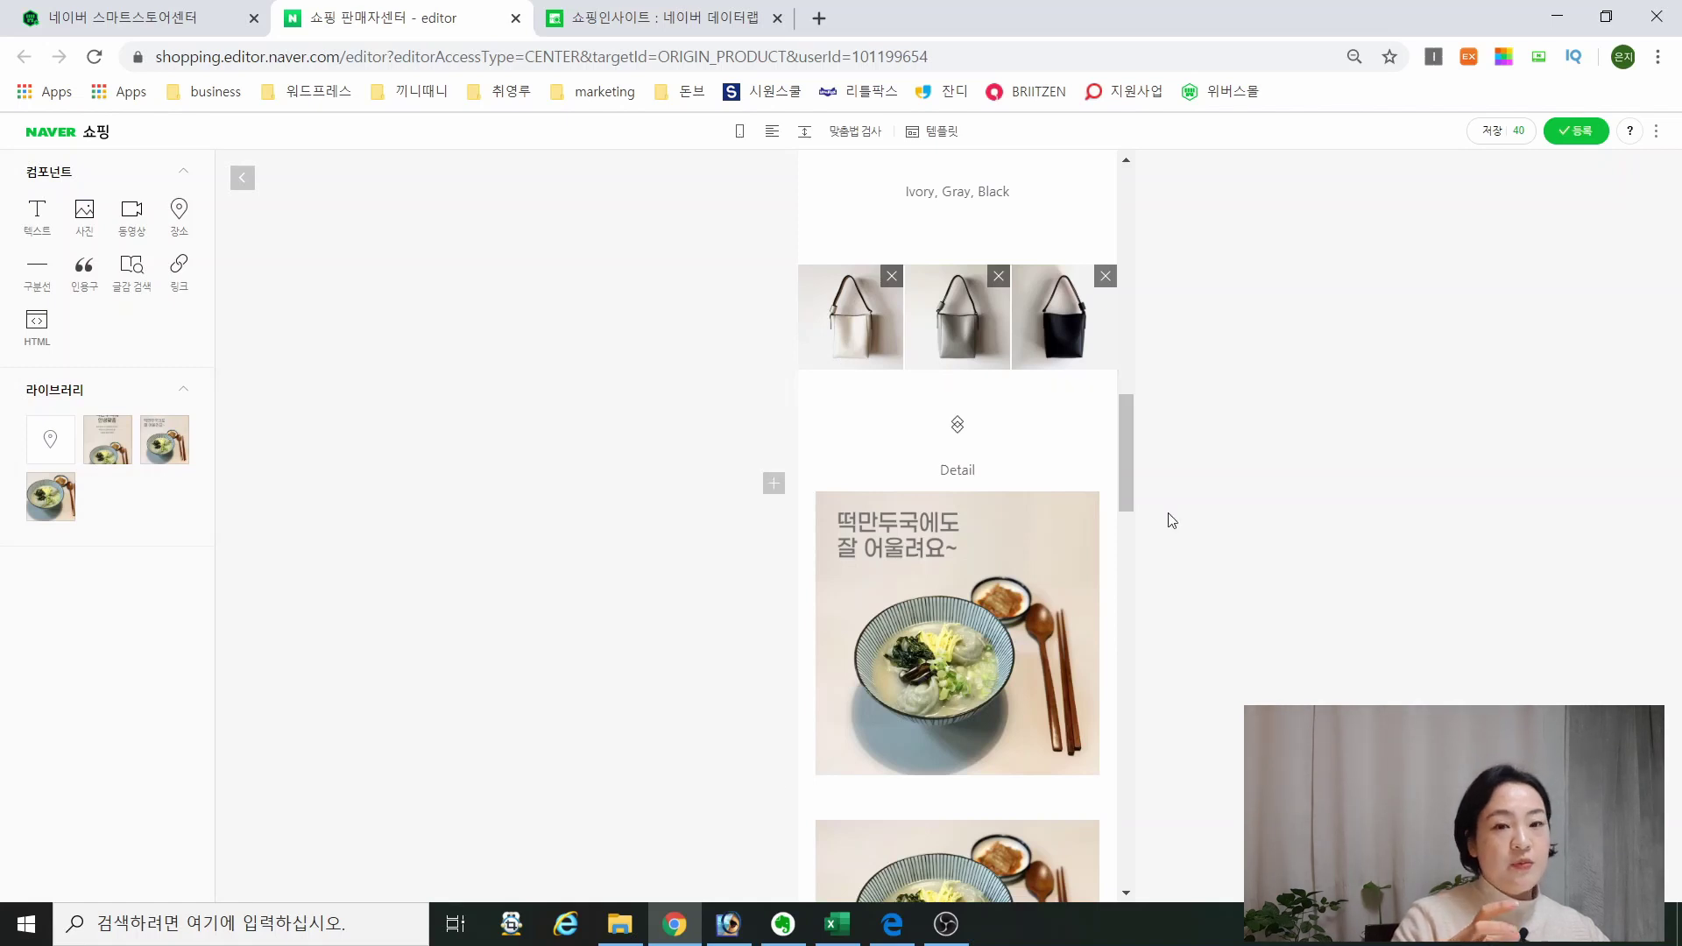
scroll(1150, 719, "down", 2)
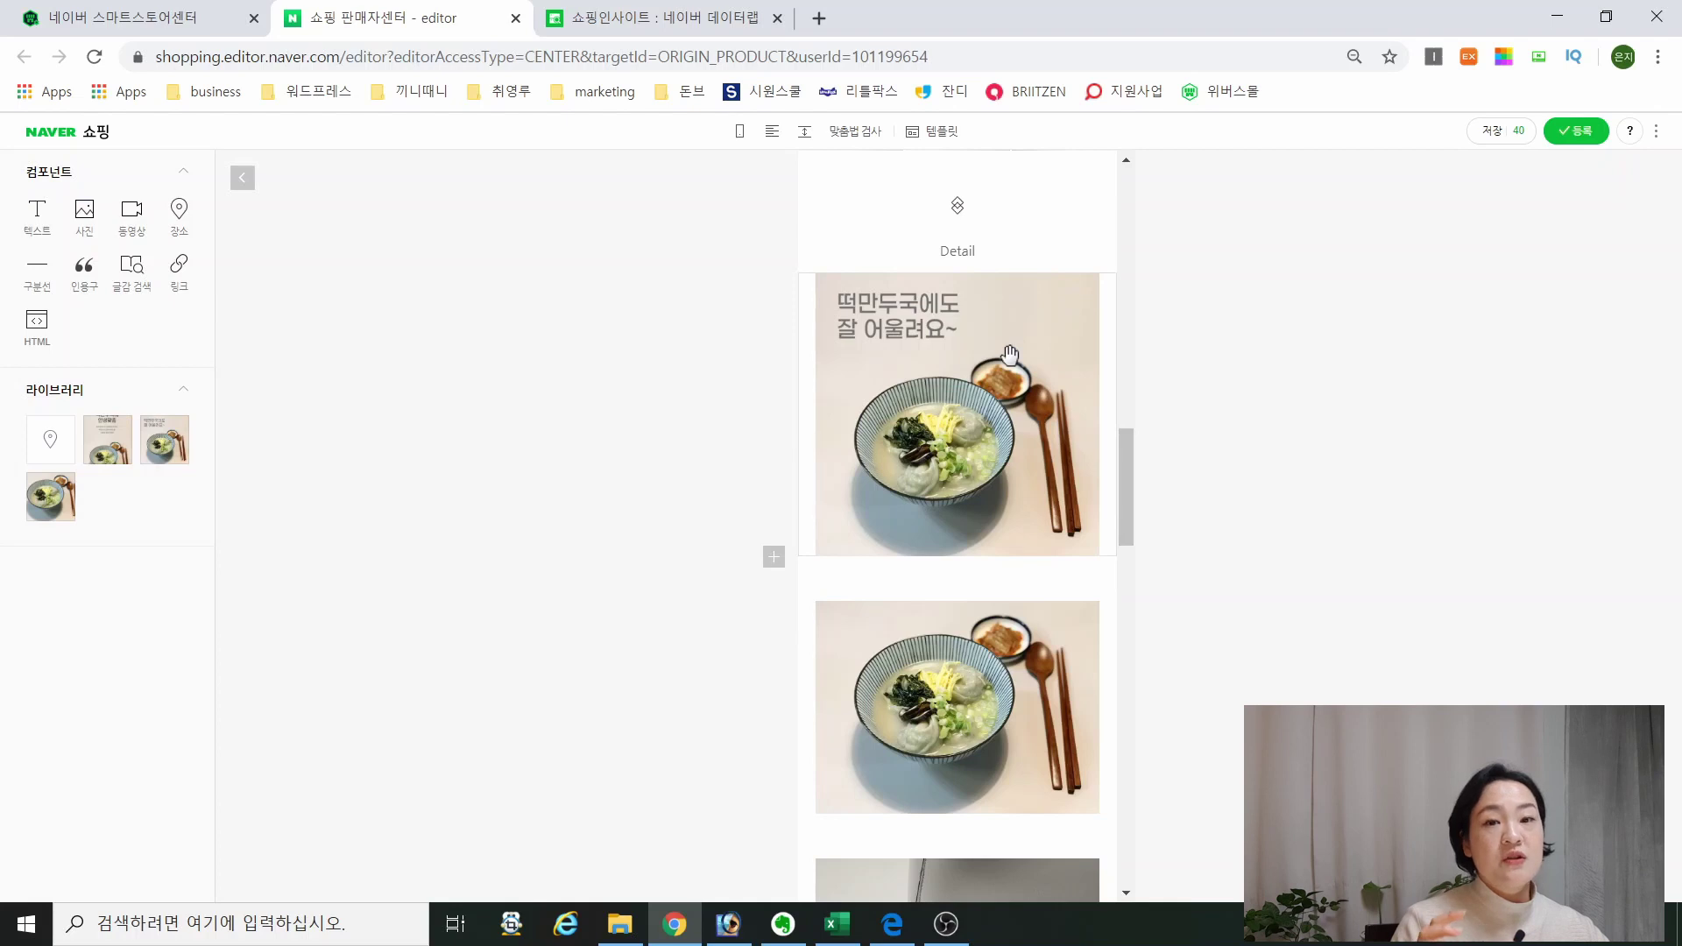
left_click(950, 251)
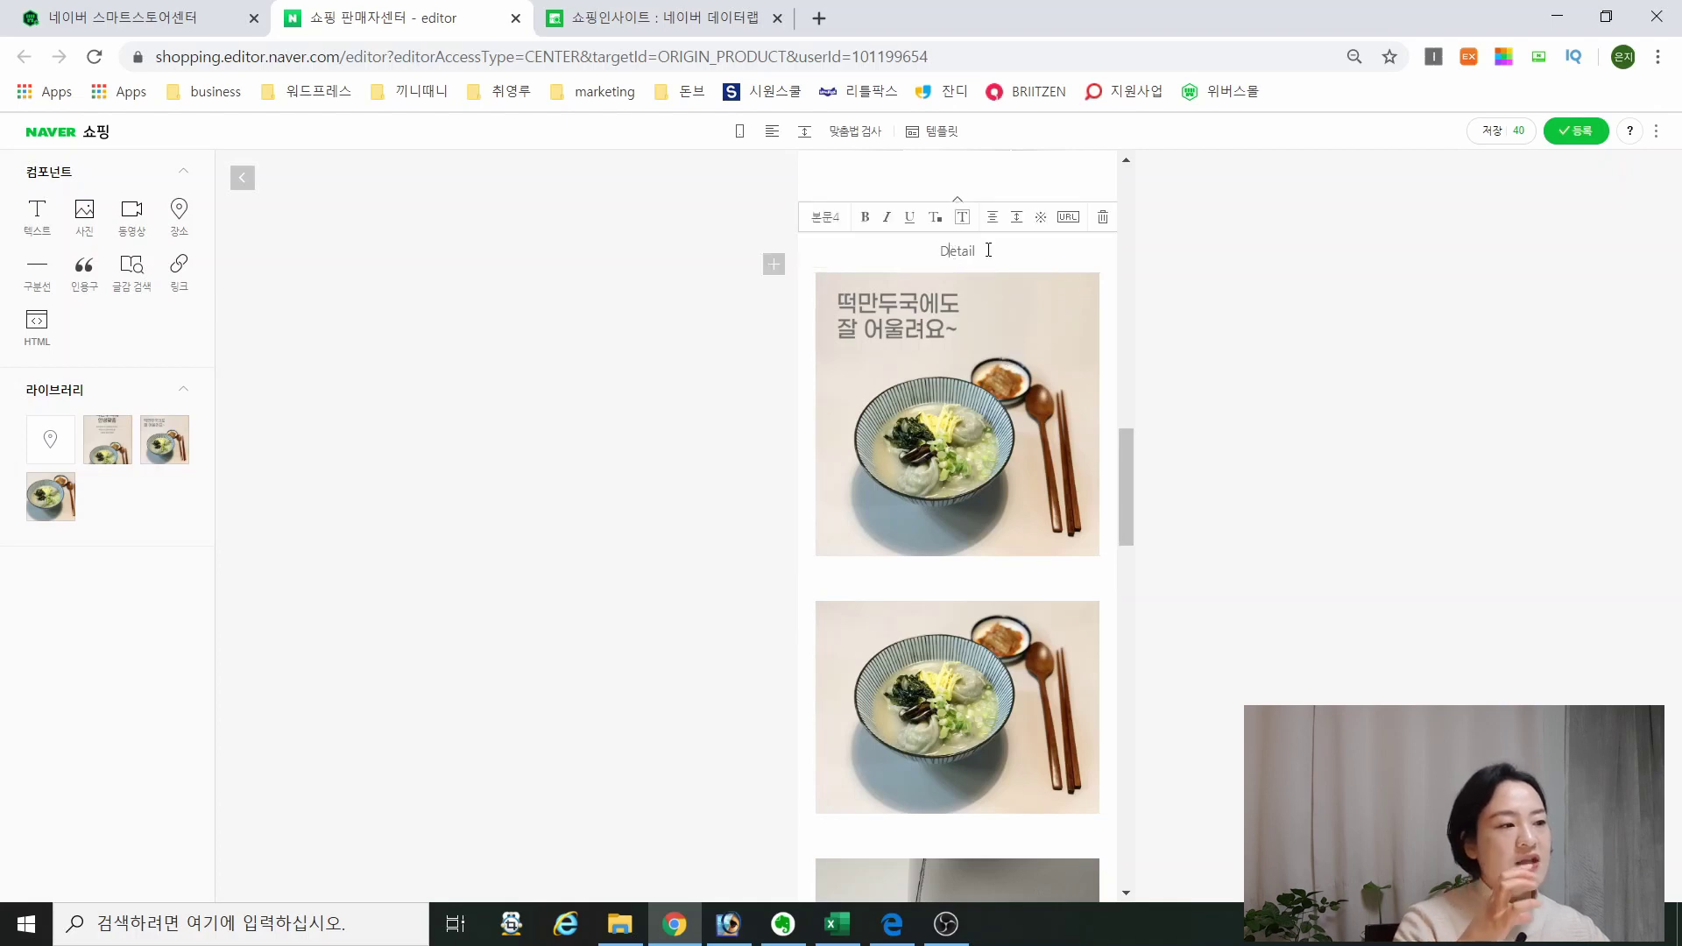
scroll(986, 394, "down", 4)
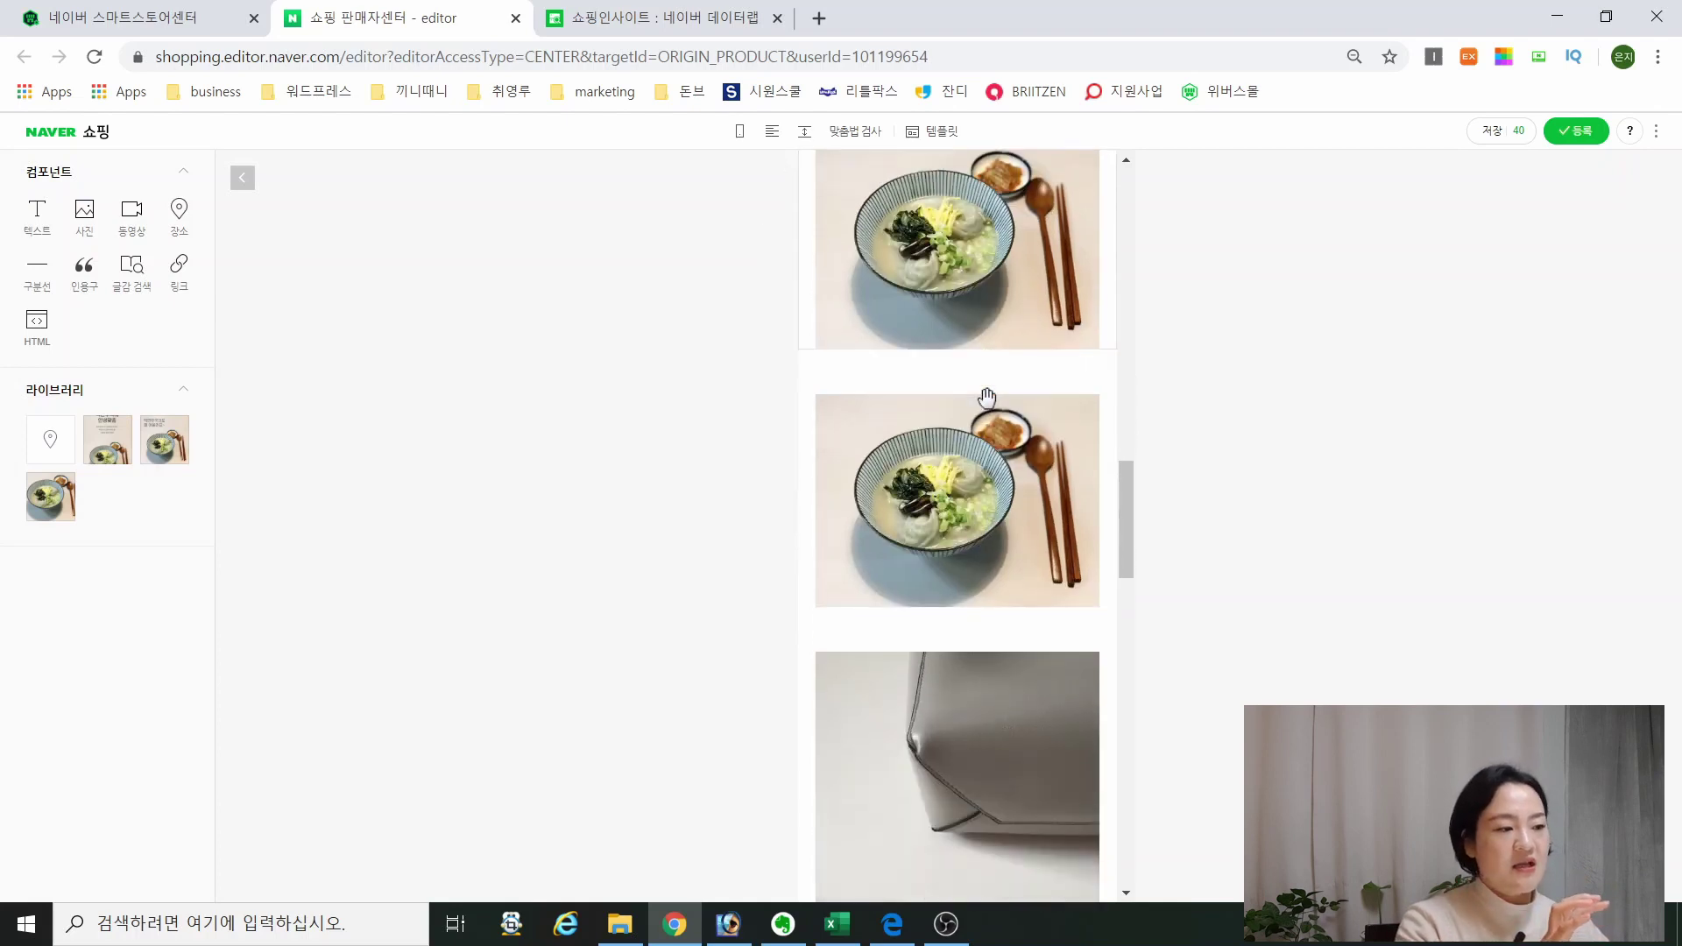
left_click(943, 657)
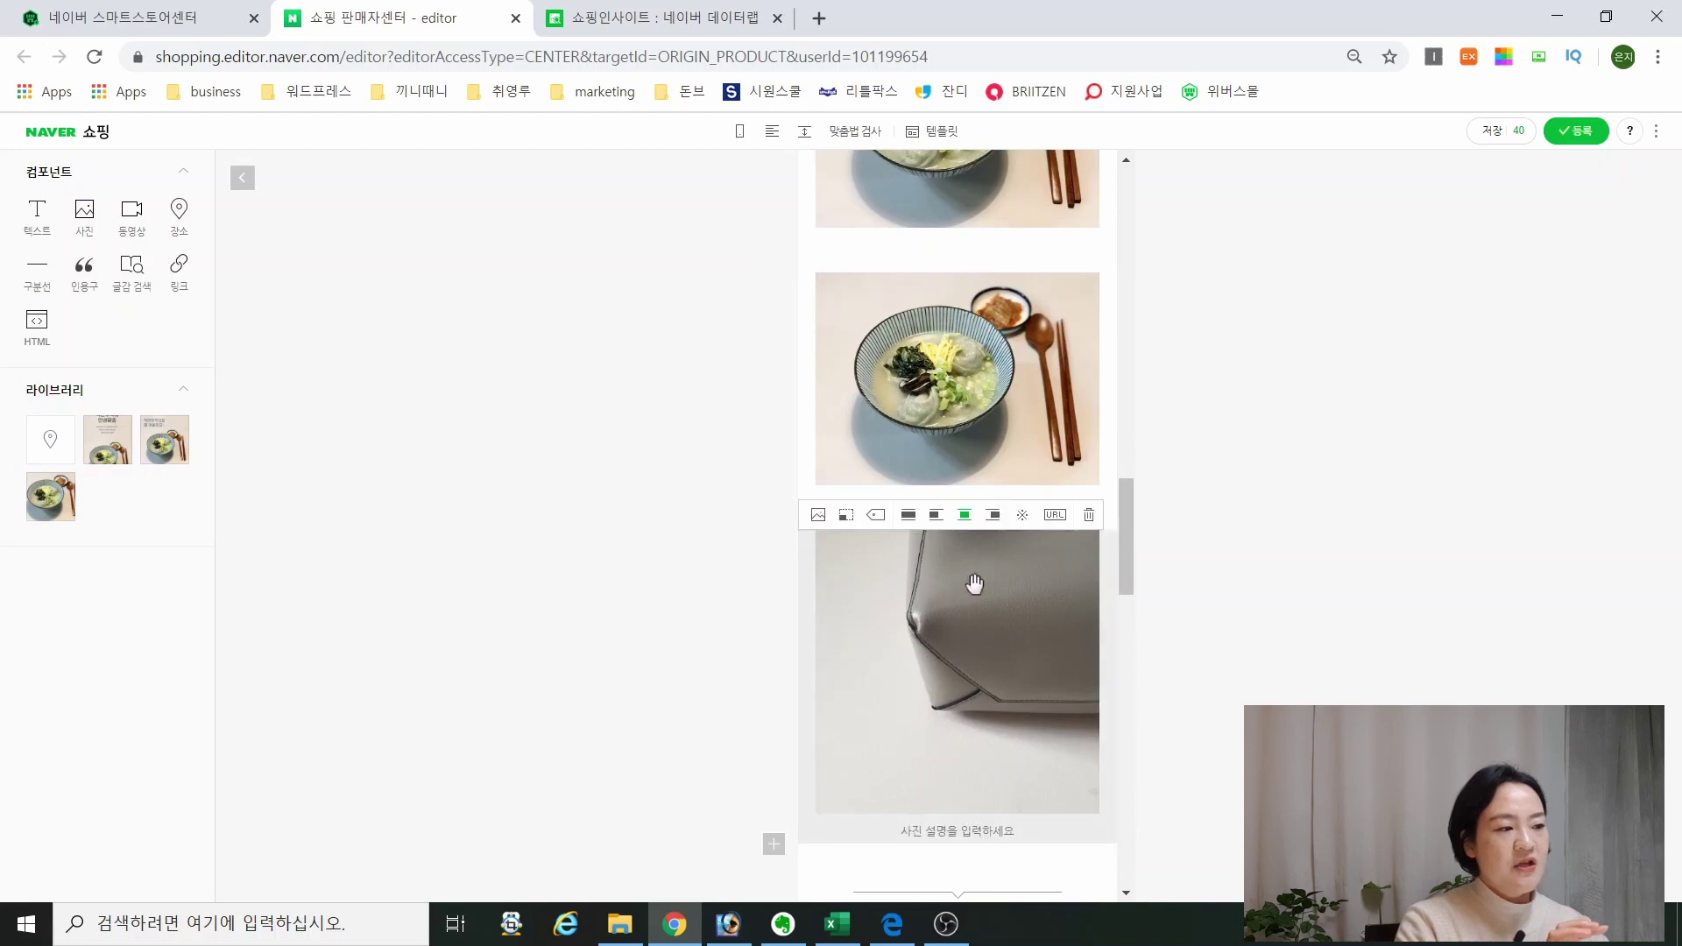
left_click(1212, 631)
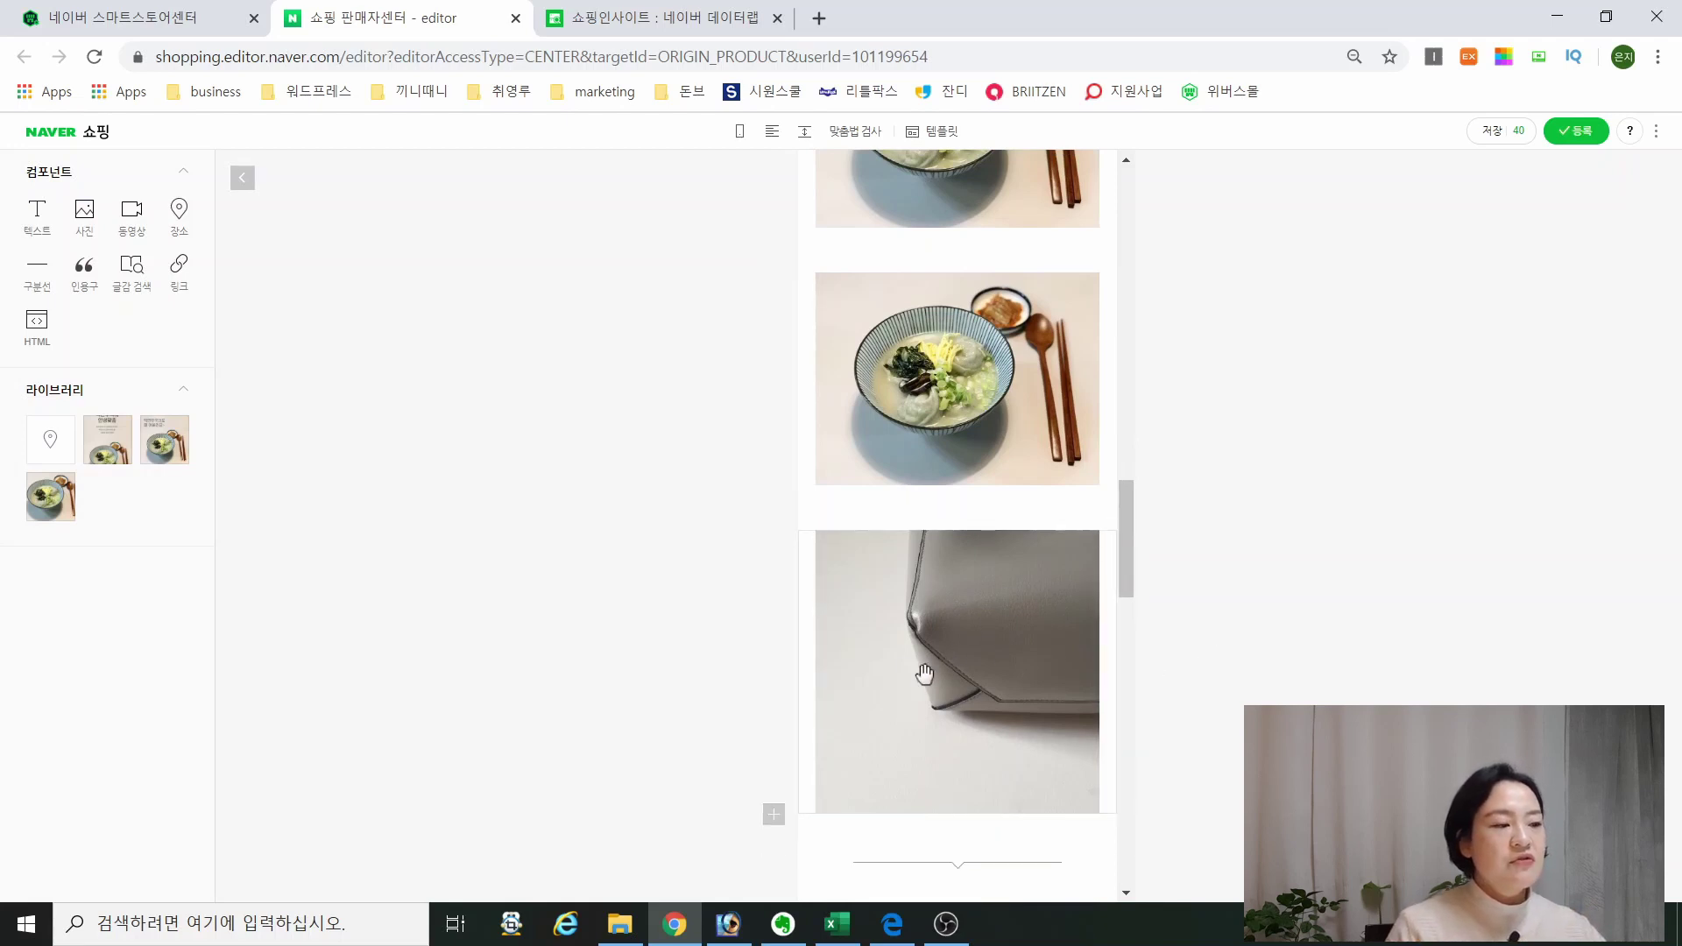
scroll(972, 727, "down", 4)
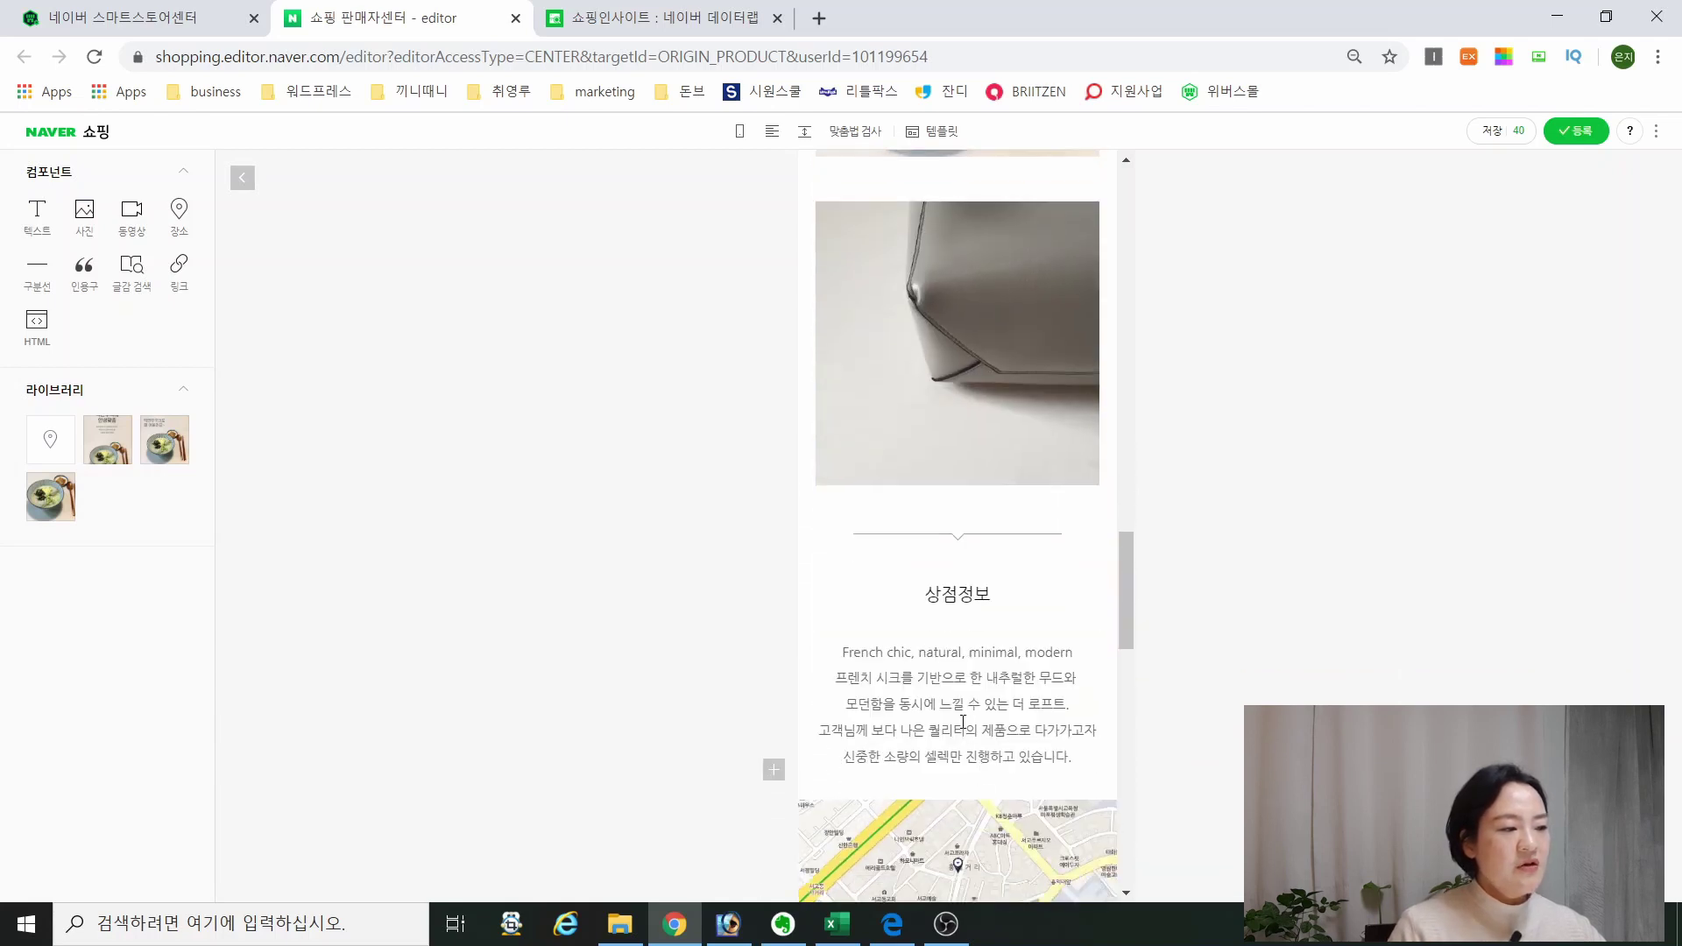
Step: Review the store description under 상점정보 and consult the 낚싯줄 click trend and audience charts in Naver DataLab
left_click_drag(900, 677, 1019, 762)
left_click(1054, 757)
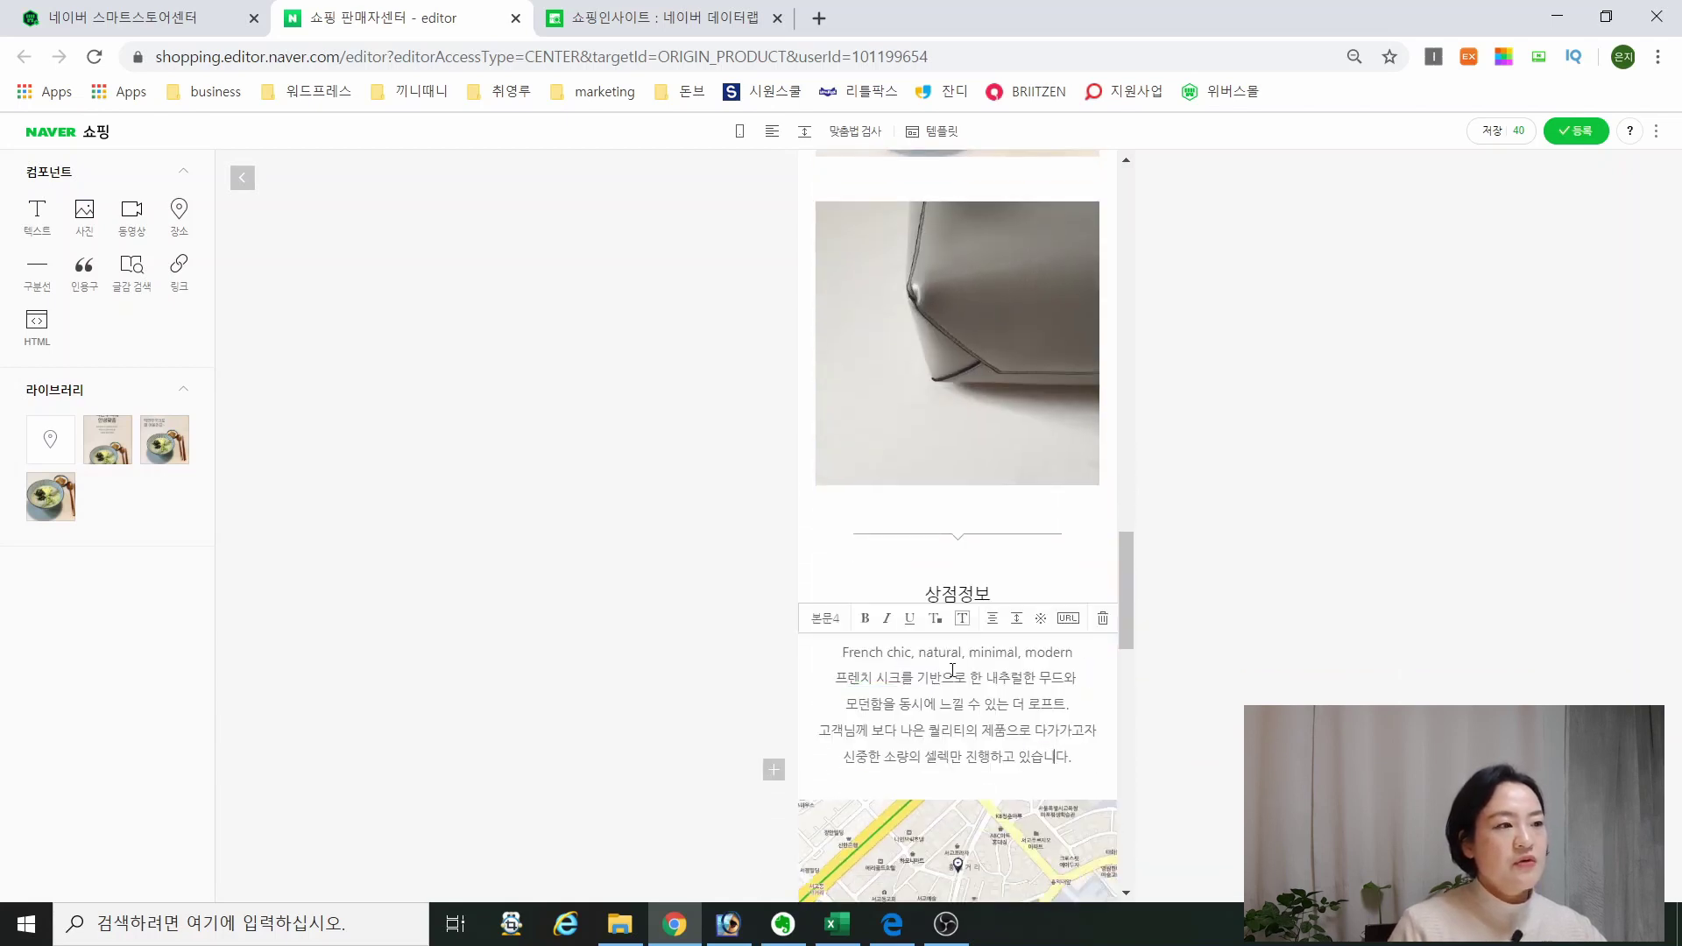
left_click(666, 18)
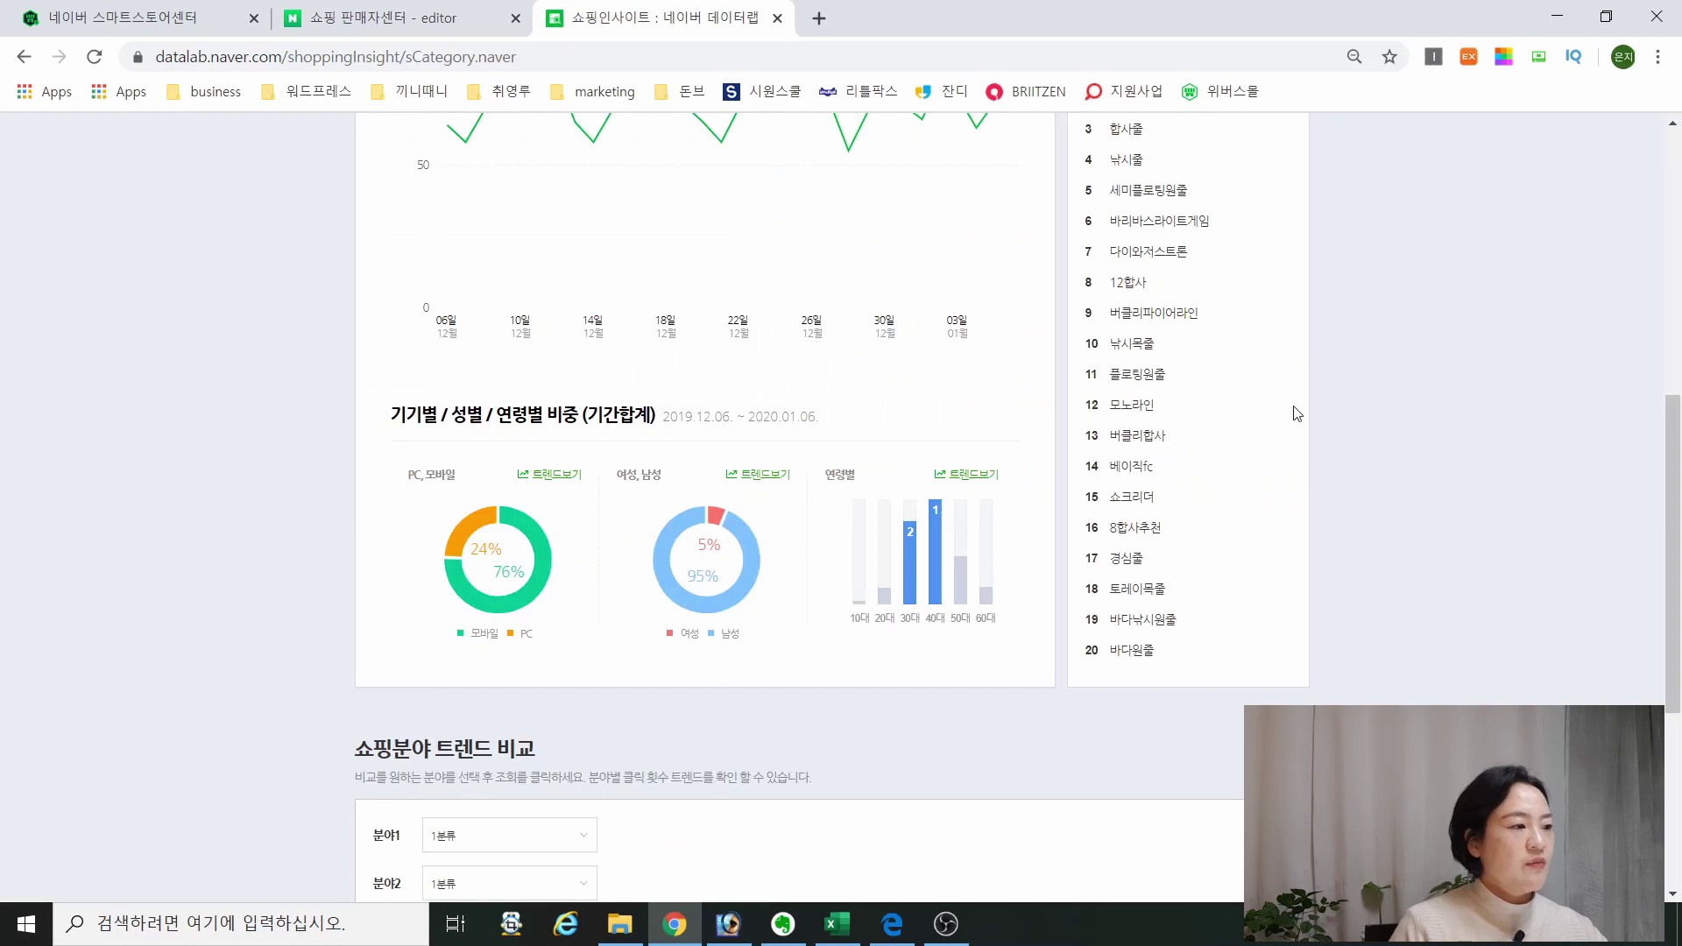
scroll(1297, 413, "up", 3)
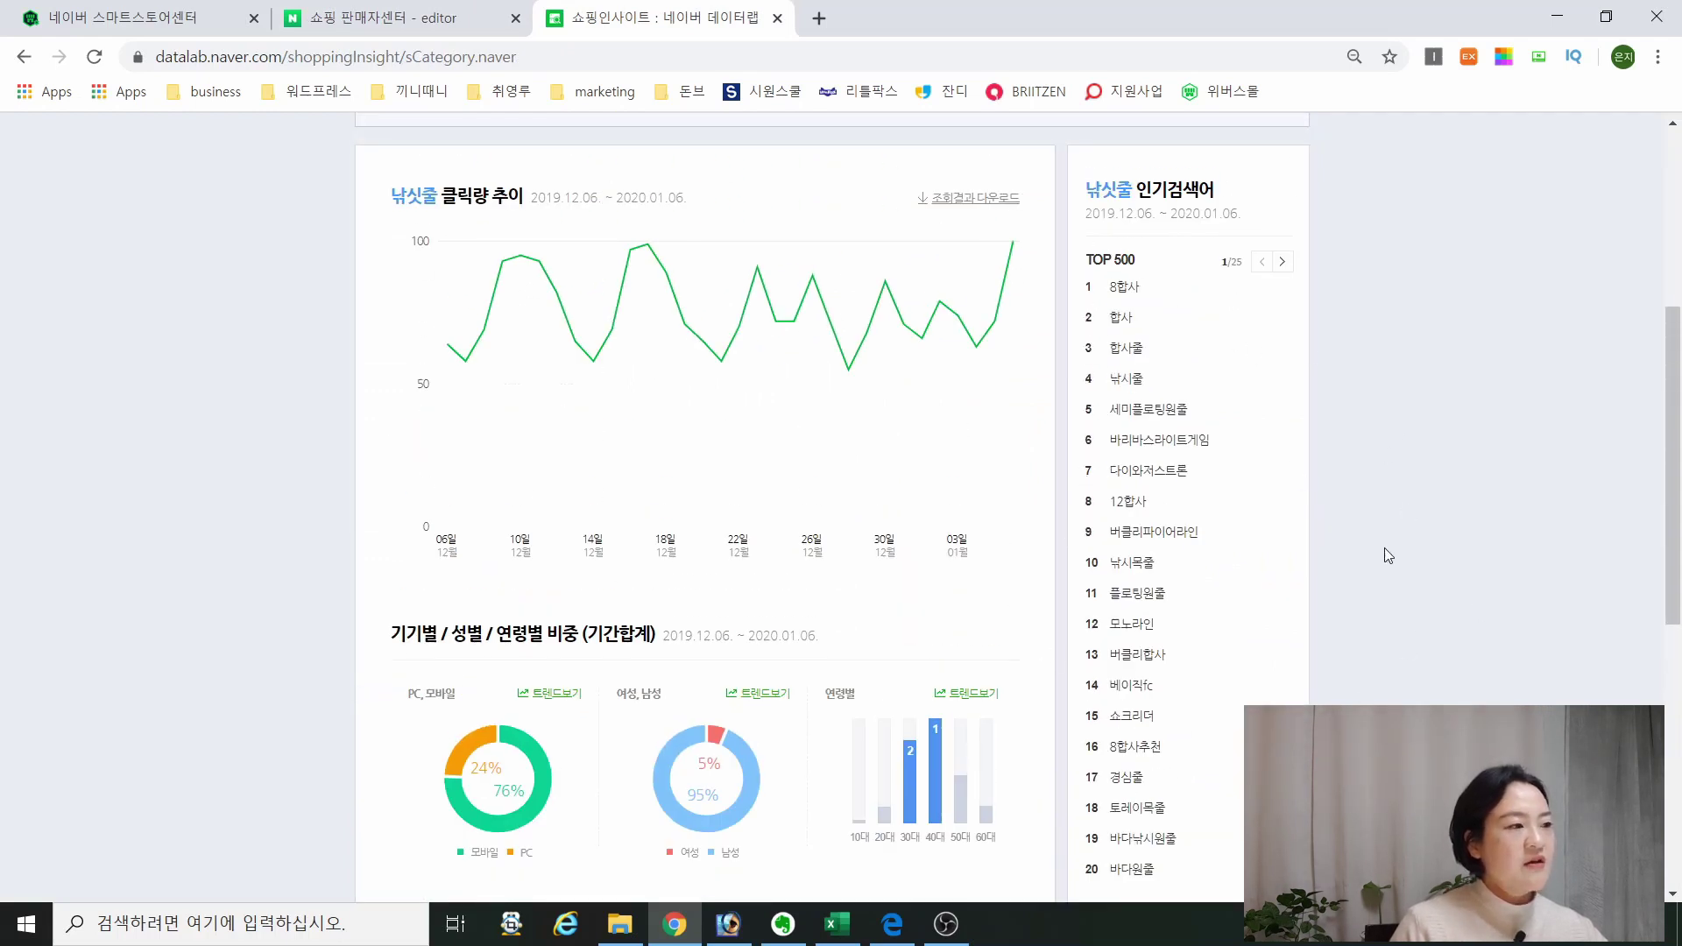
left_click(465, 21)
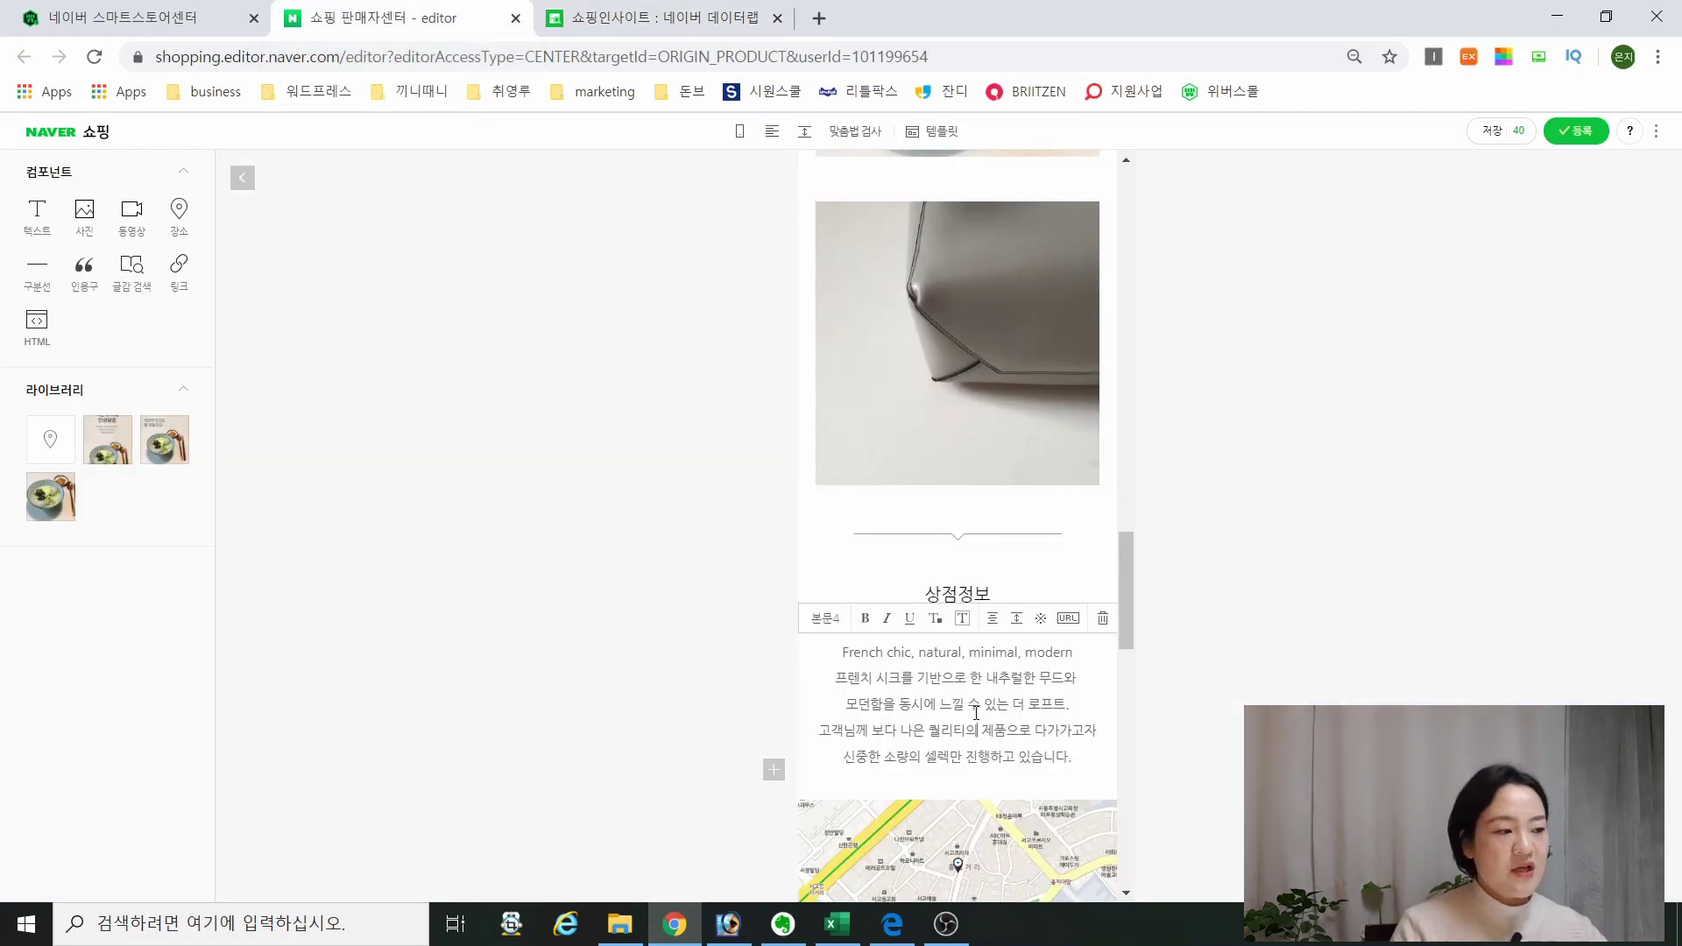
left_click_drag(1081, 751, 821, 643)
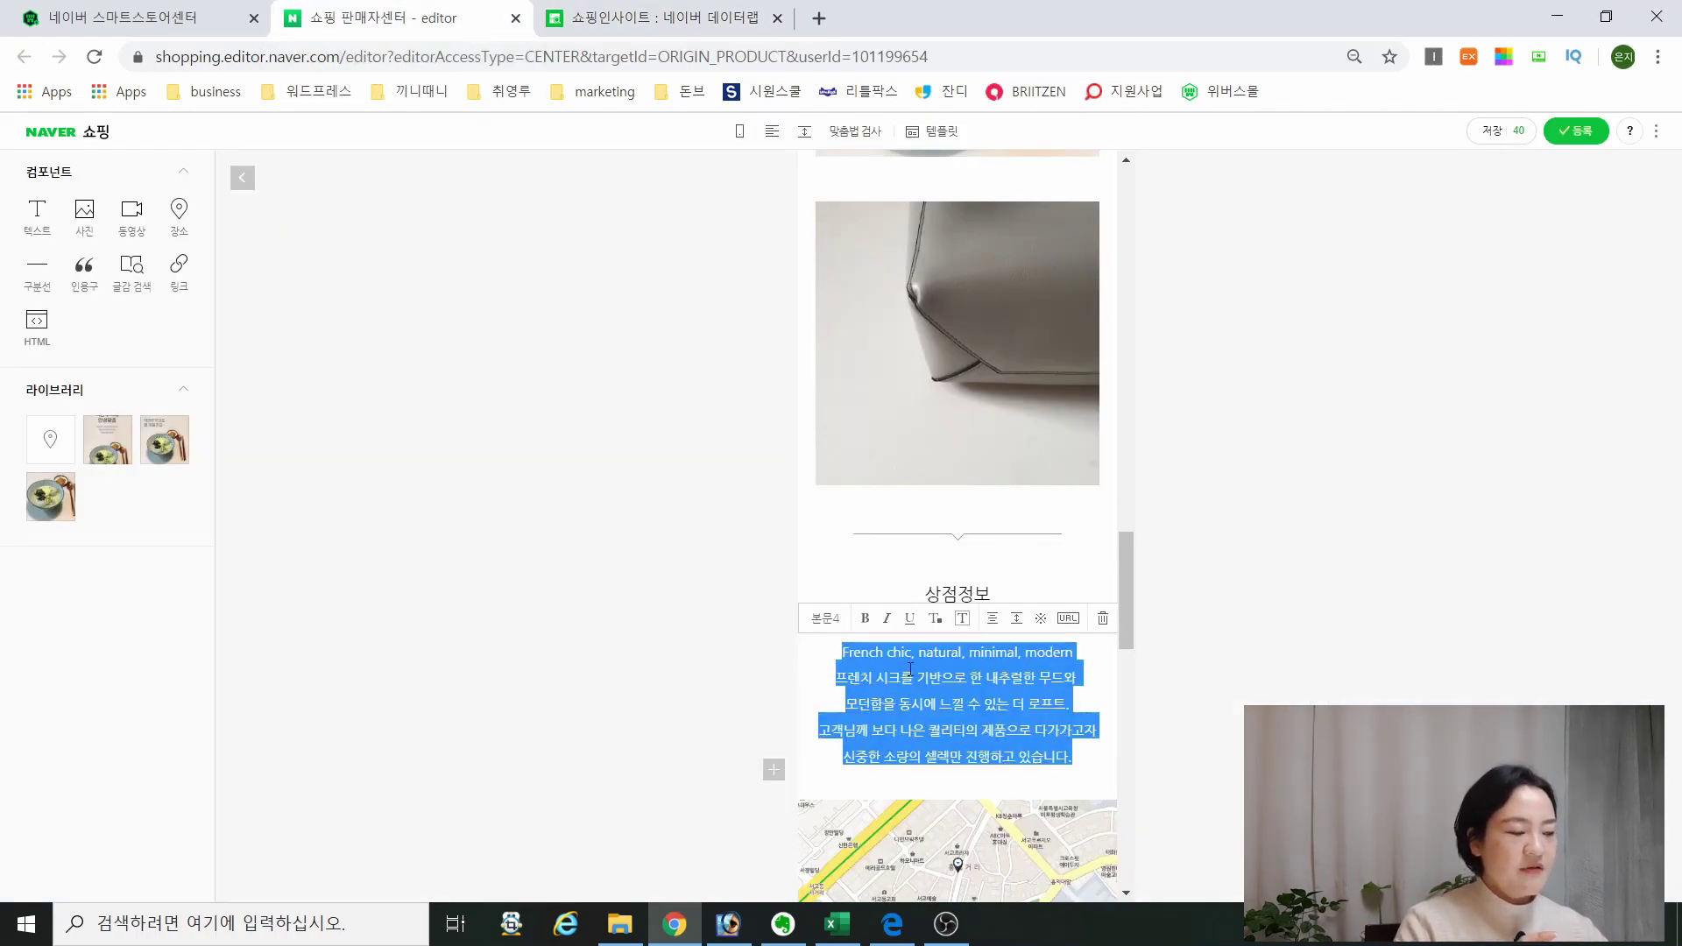
Step: Delete the map below the store description and the whole 상담문의 block with its phone number and service hours
scroll(946, 666, "down", 4)
left_click(1003, 569)
left_click(880, 454)
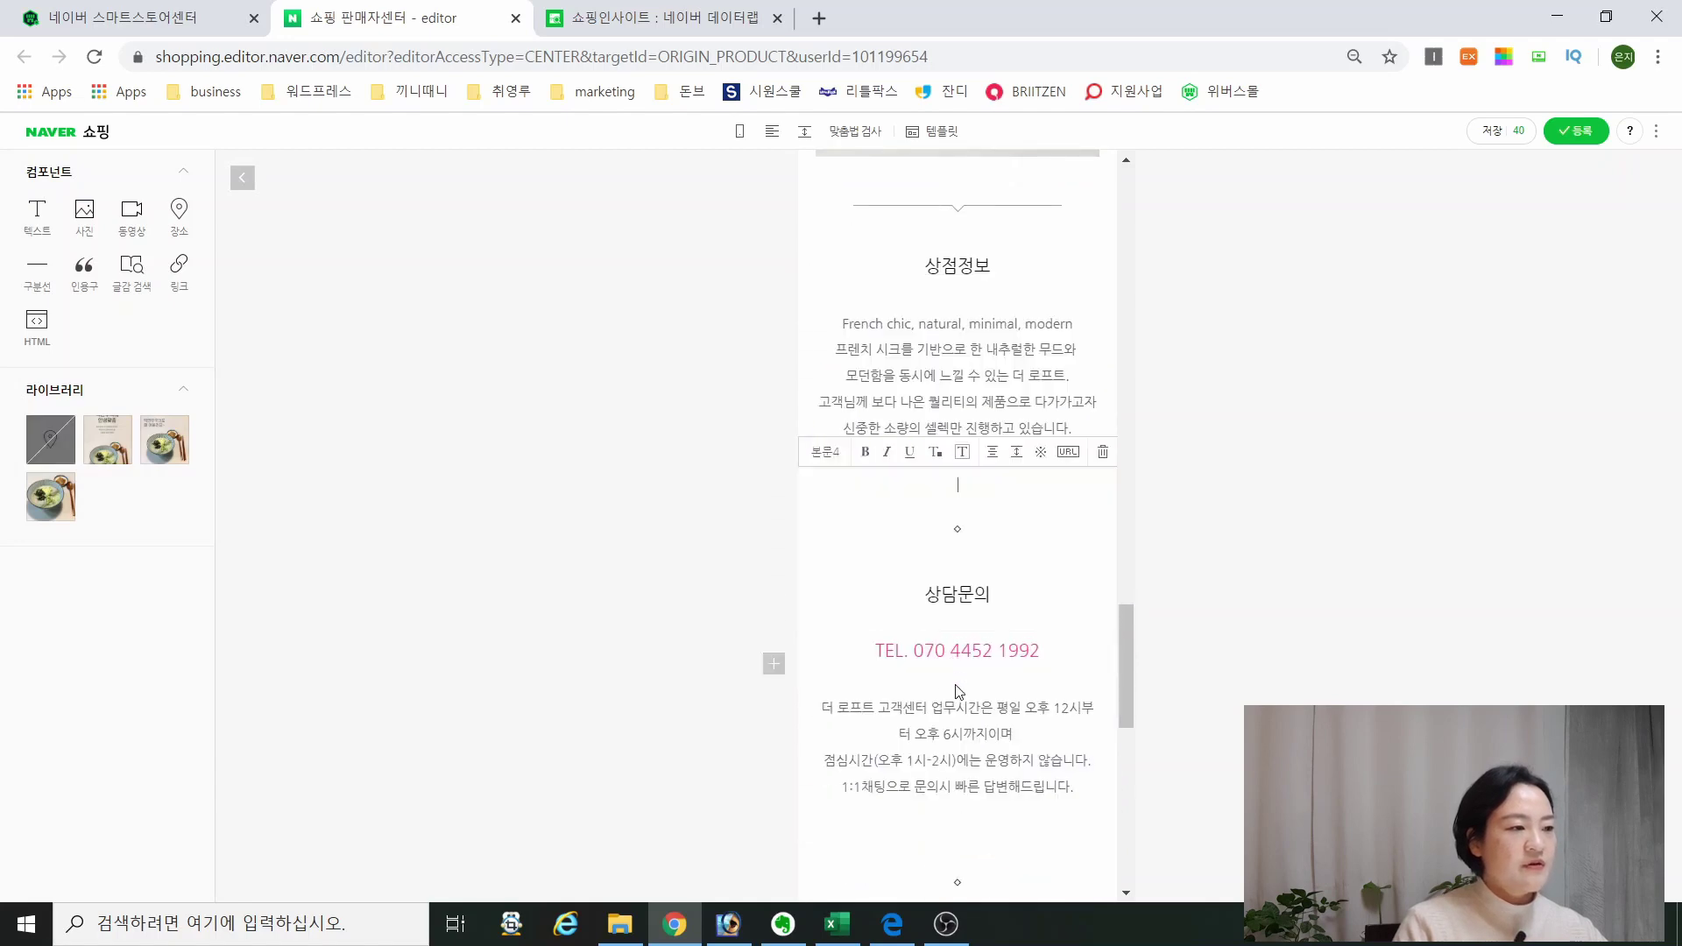
left_click(1052, 791, "shift")
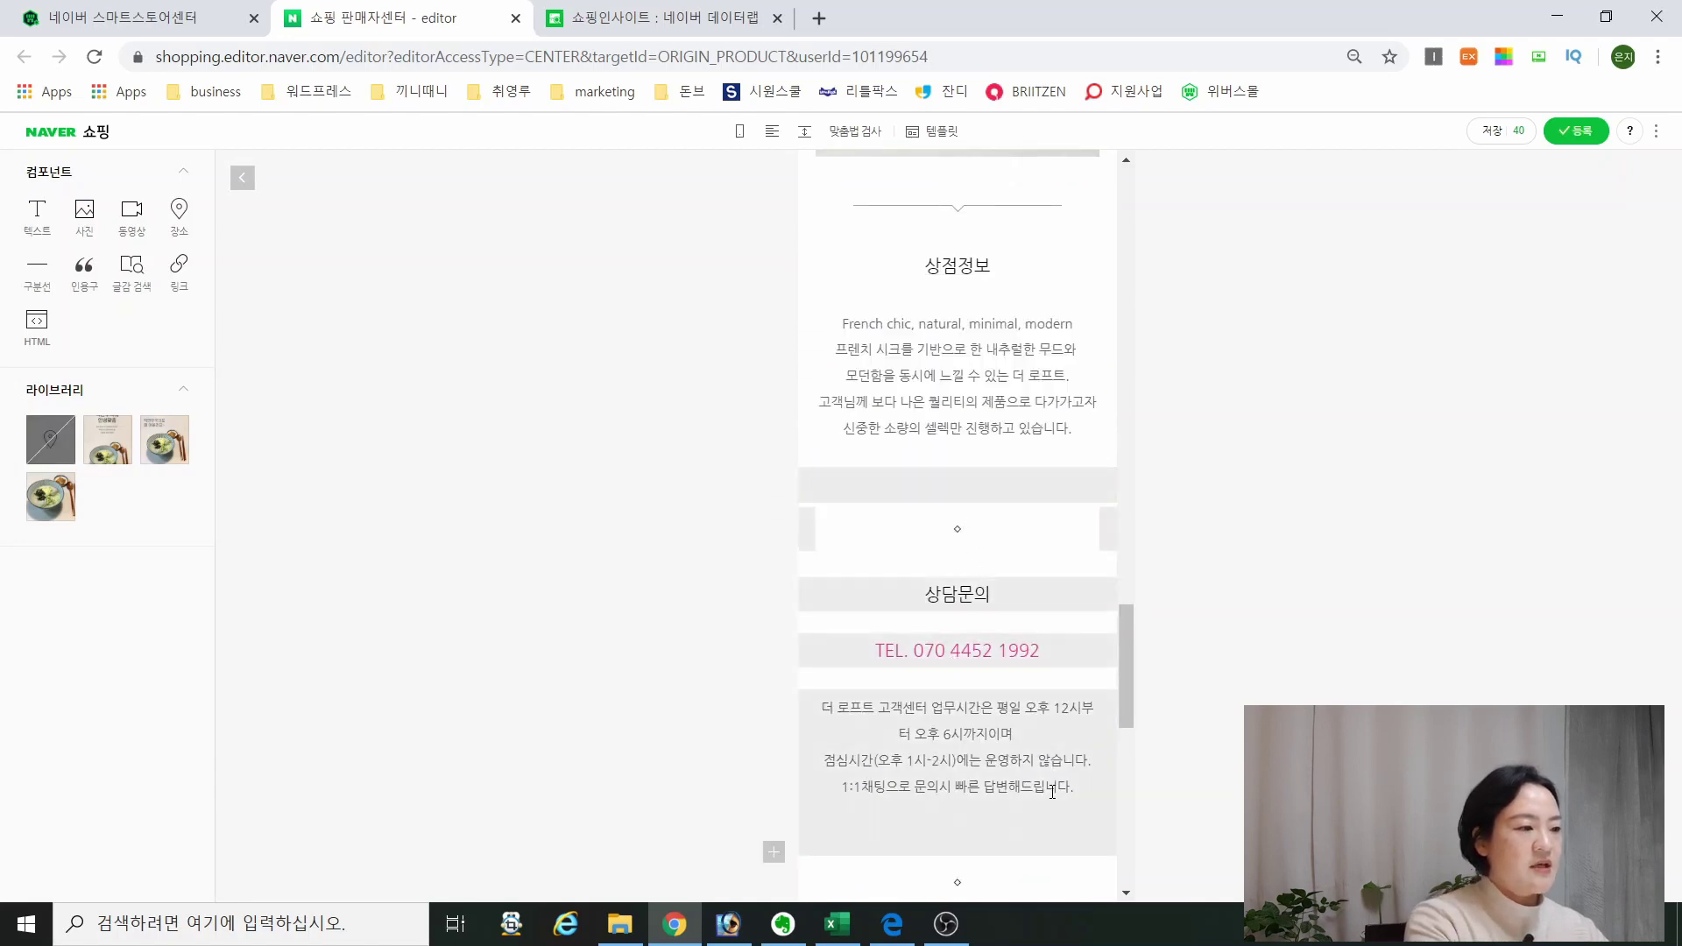
key("BackSpace")
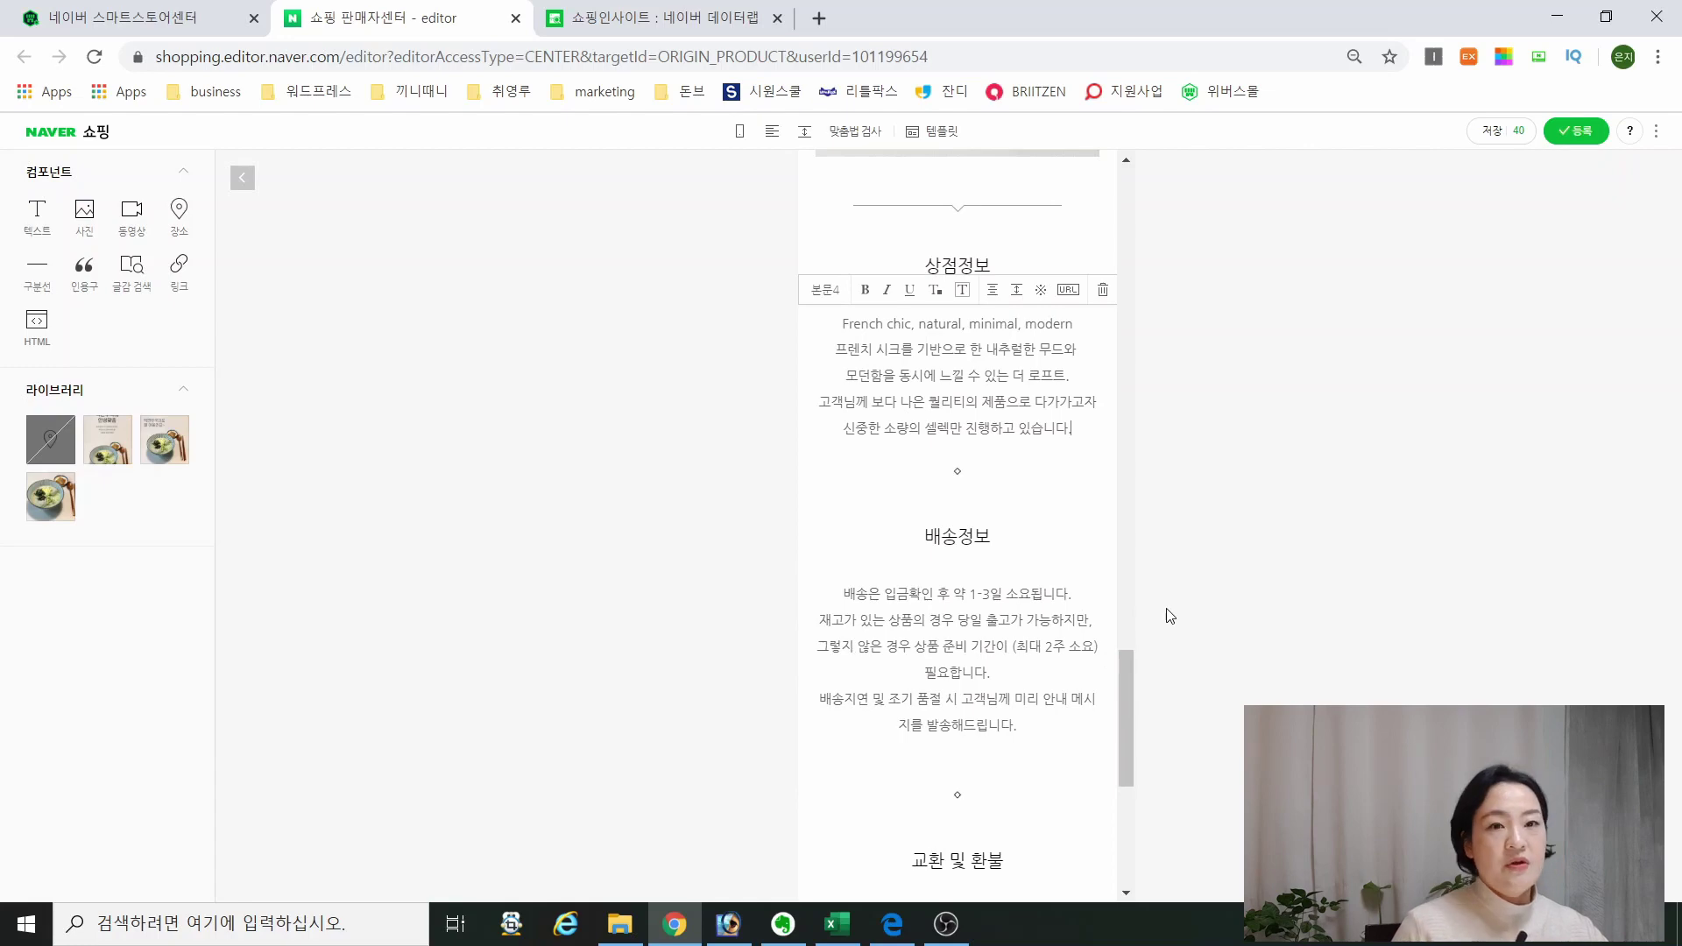
Step: Switch the editor to PC width and examine how the Detail section's photos display there
scroll(1036, 608, "up", 15)
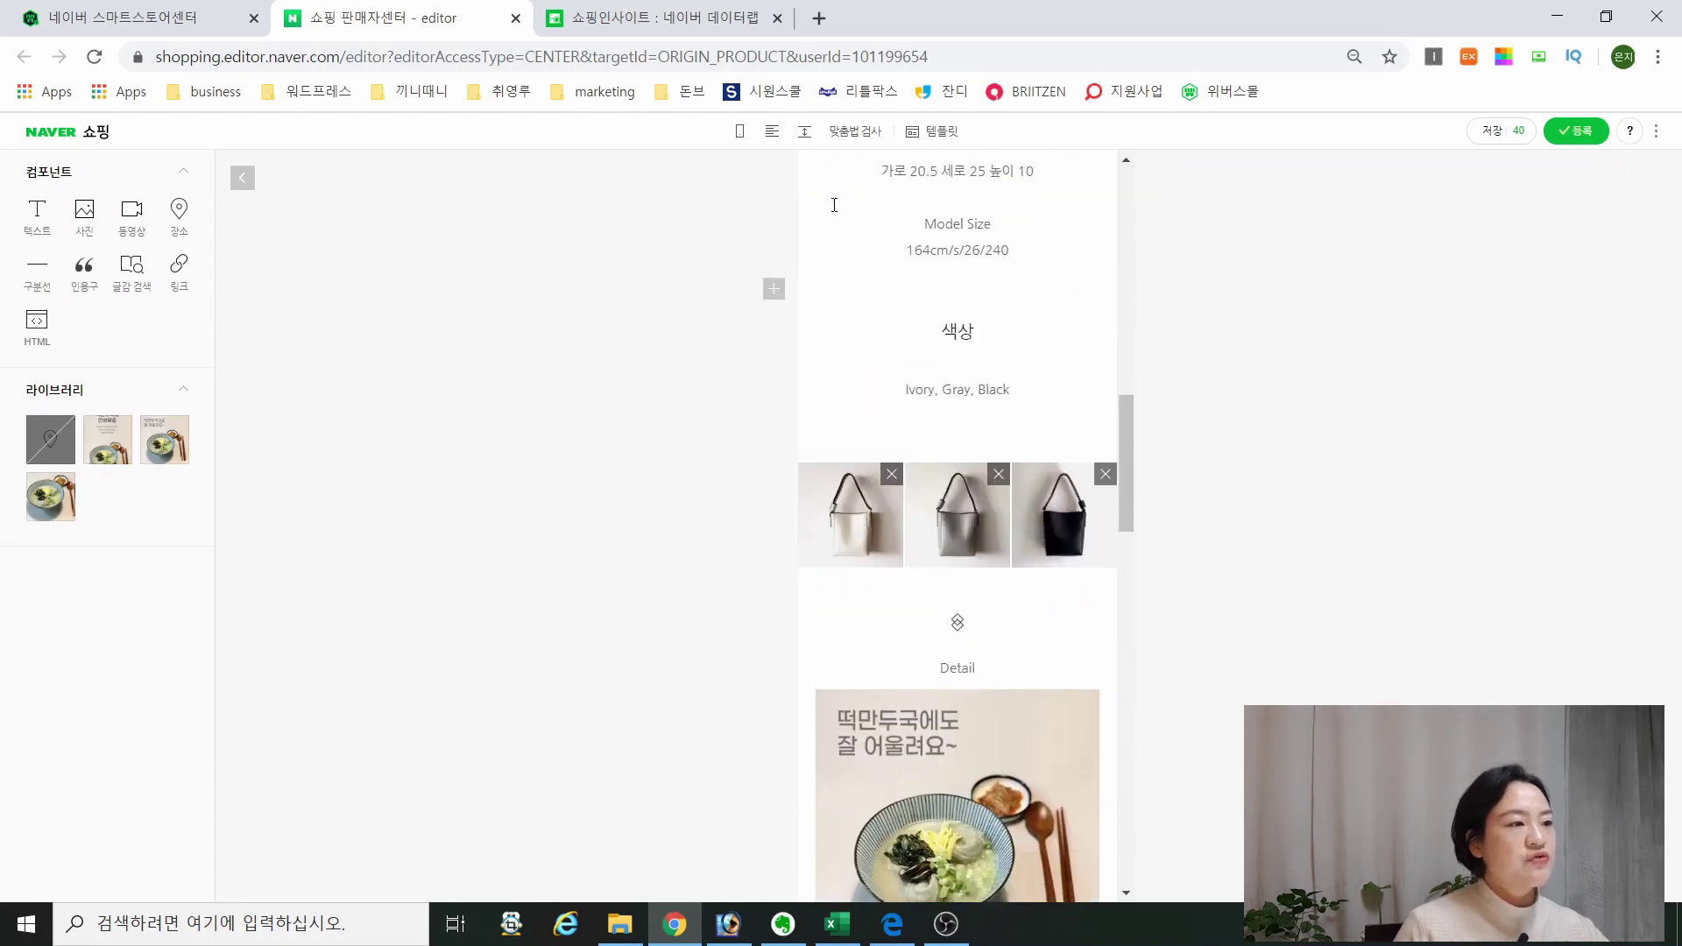
scroll(834, 205, "up", 2)
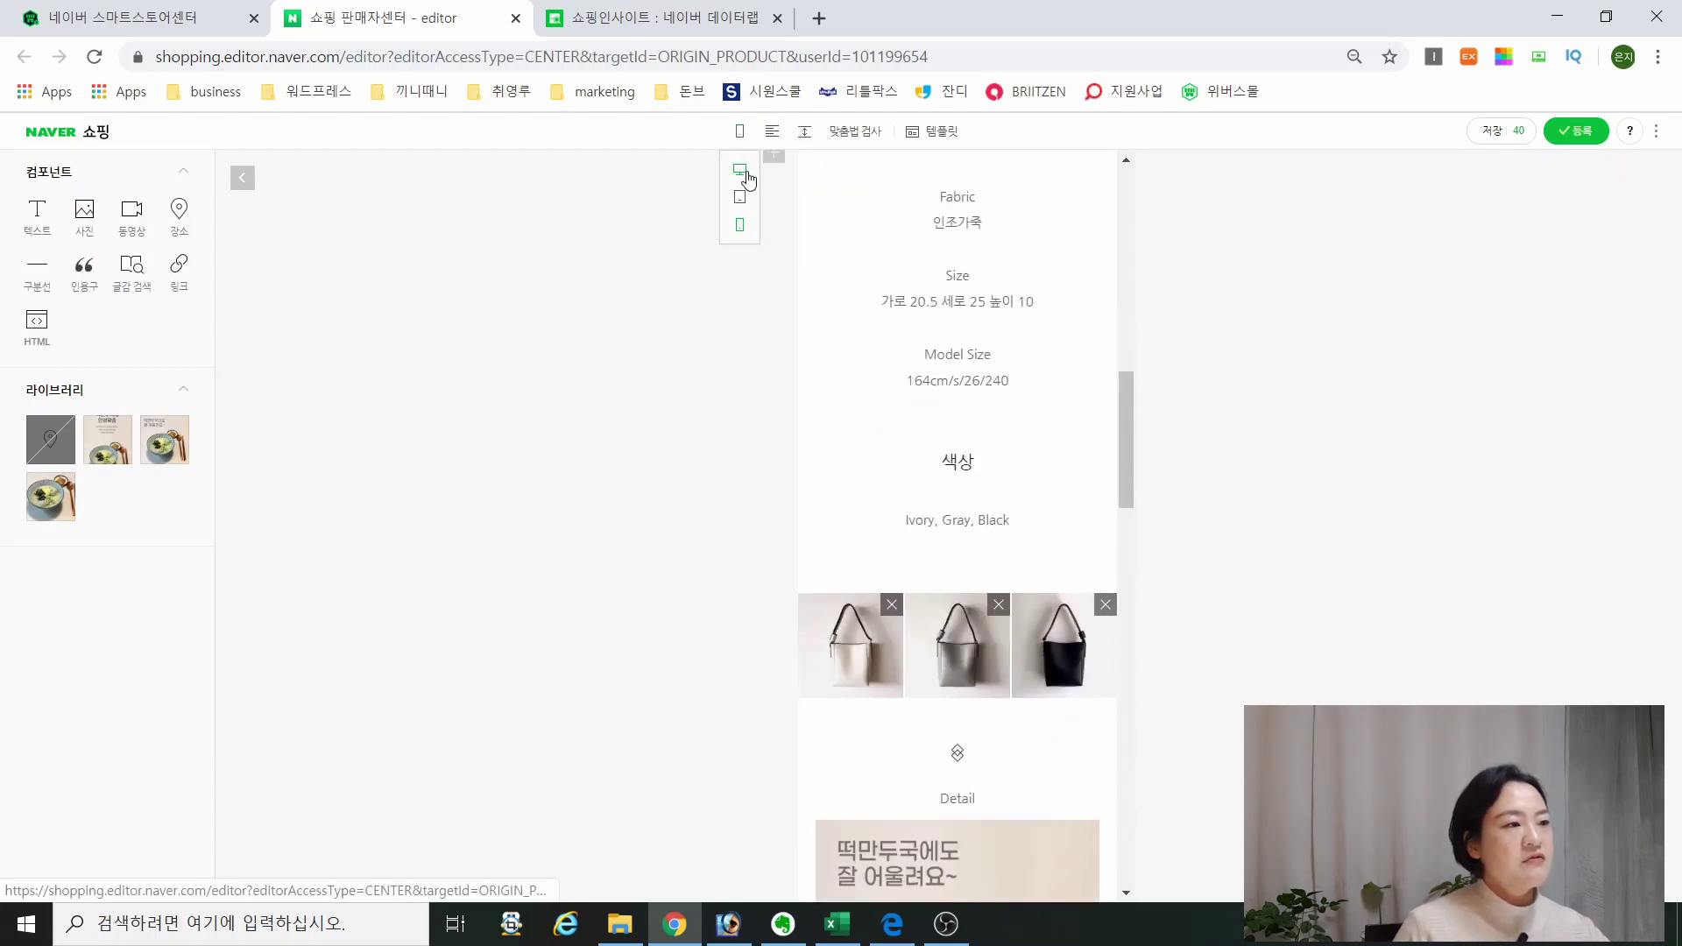
left_click(740, 169)
left_click_drag(1673, 394, 1680, 547)
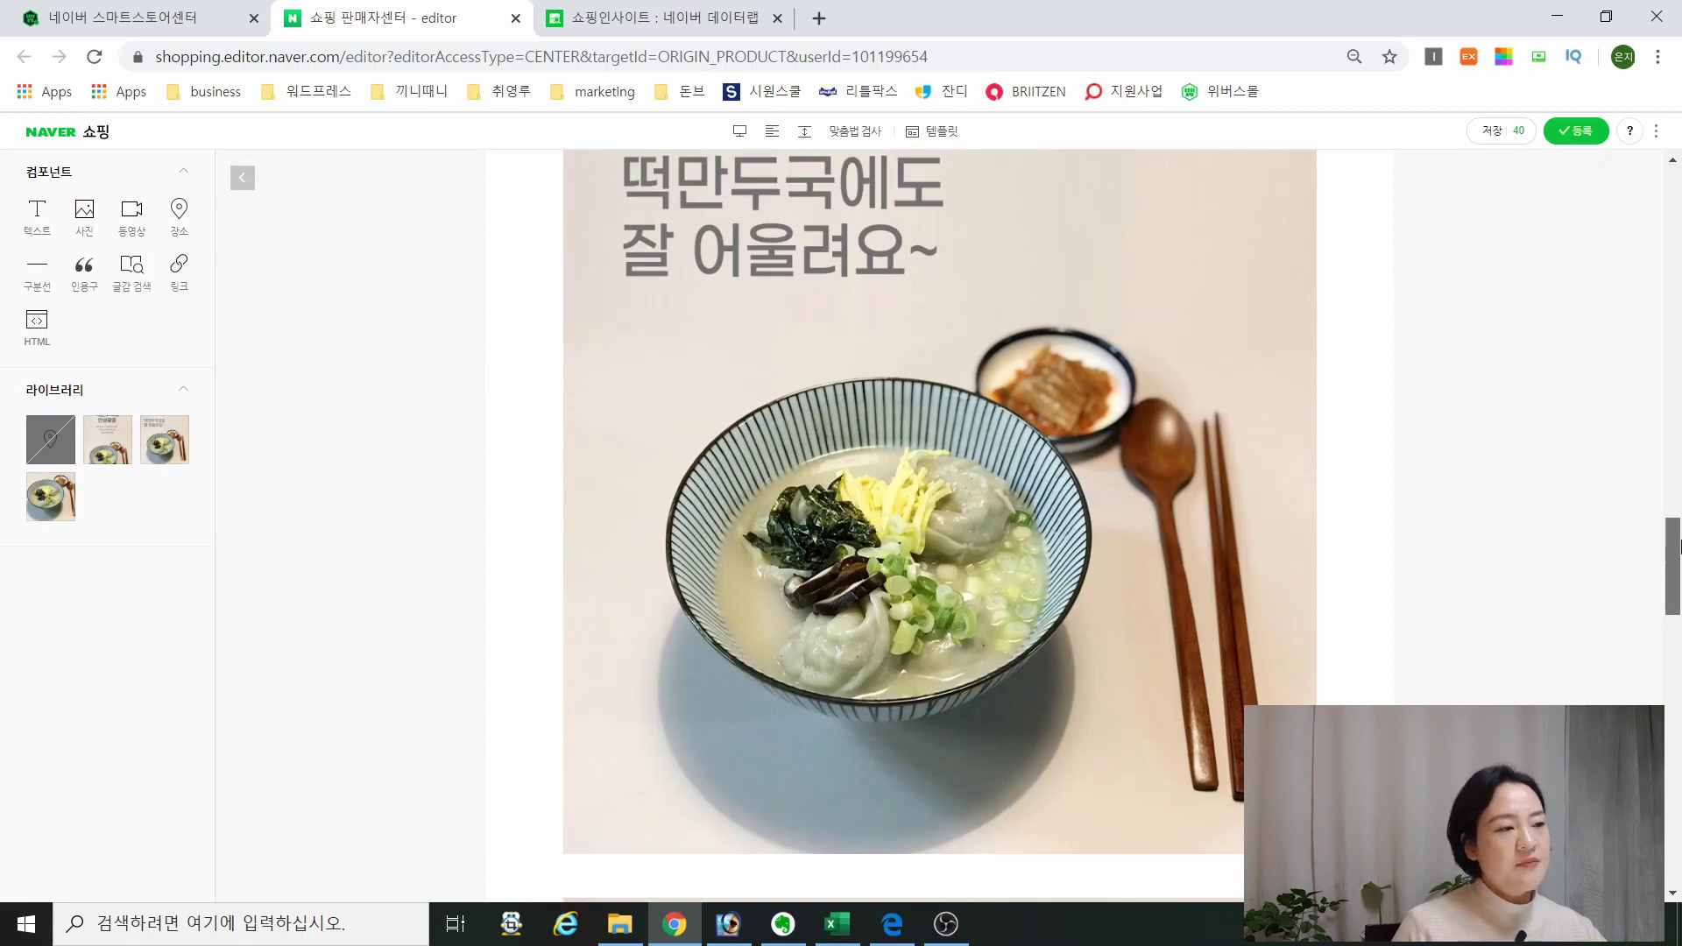
left_click_drag(1680, 547, 1680, 568)
left_click_drag(1679, 568, 1679, 529)
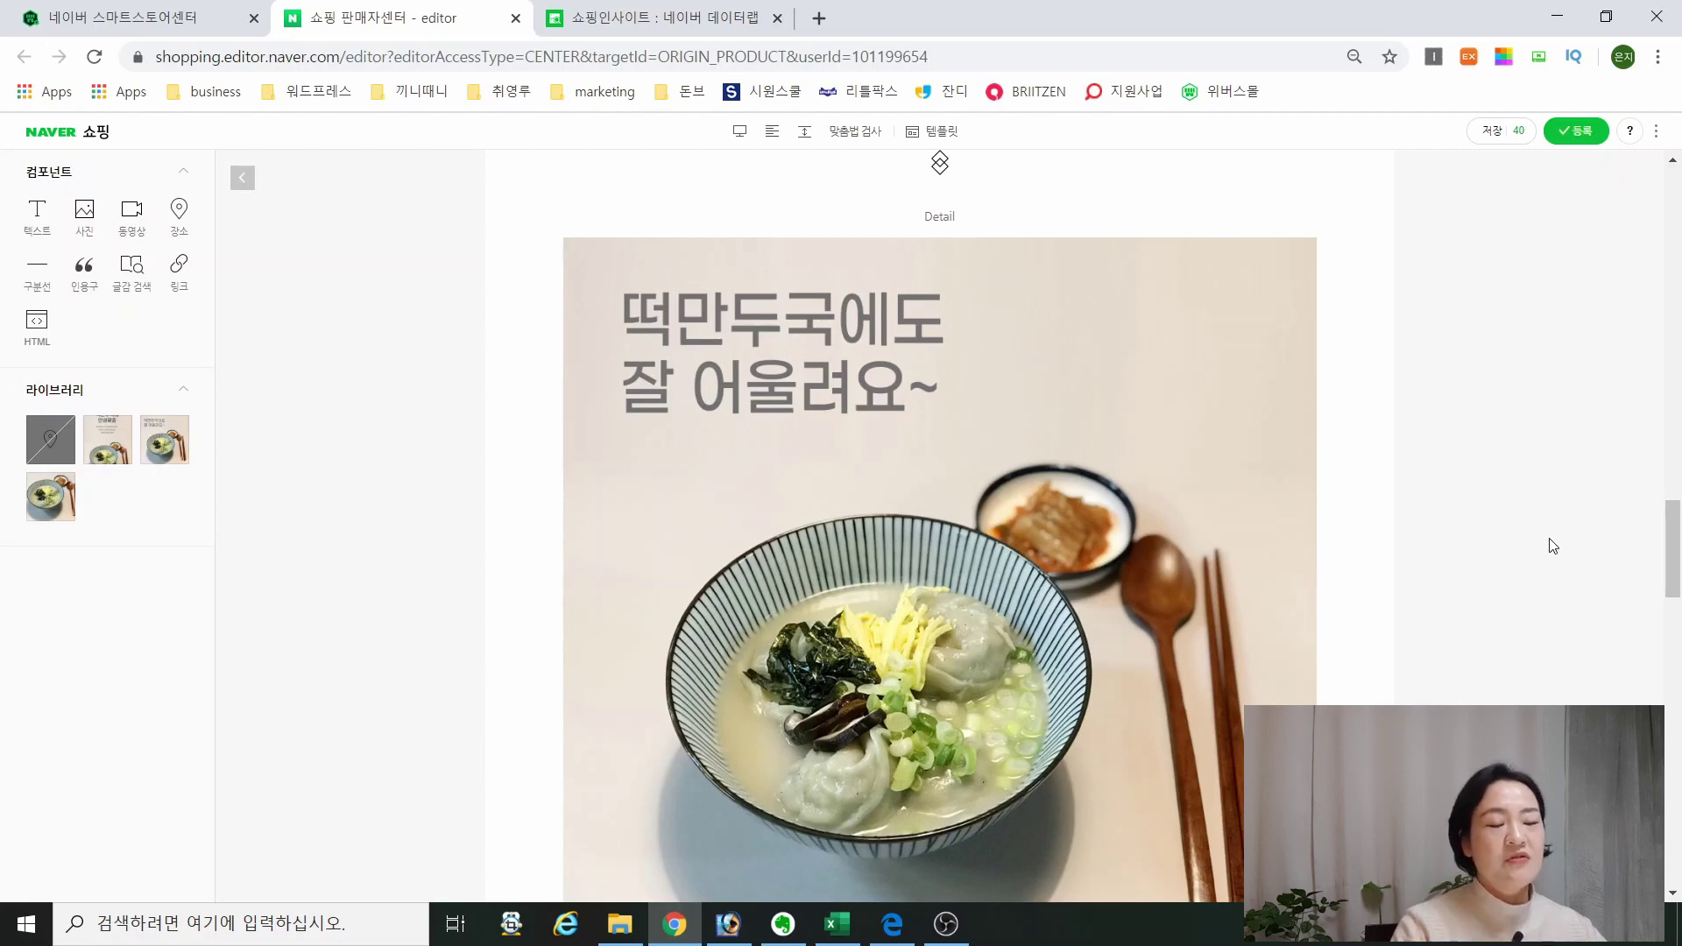
scroll(1553, 545, "down", 15)
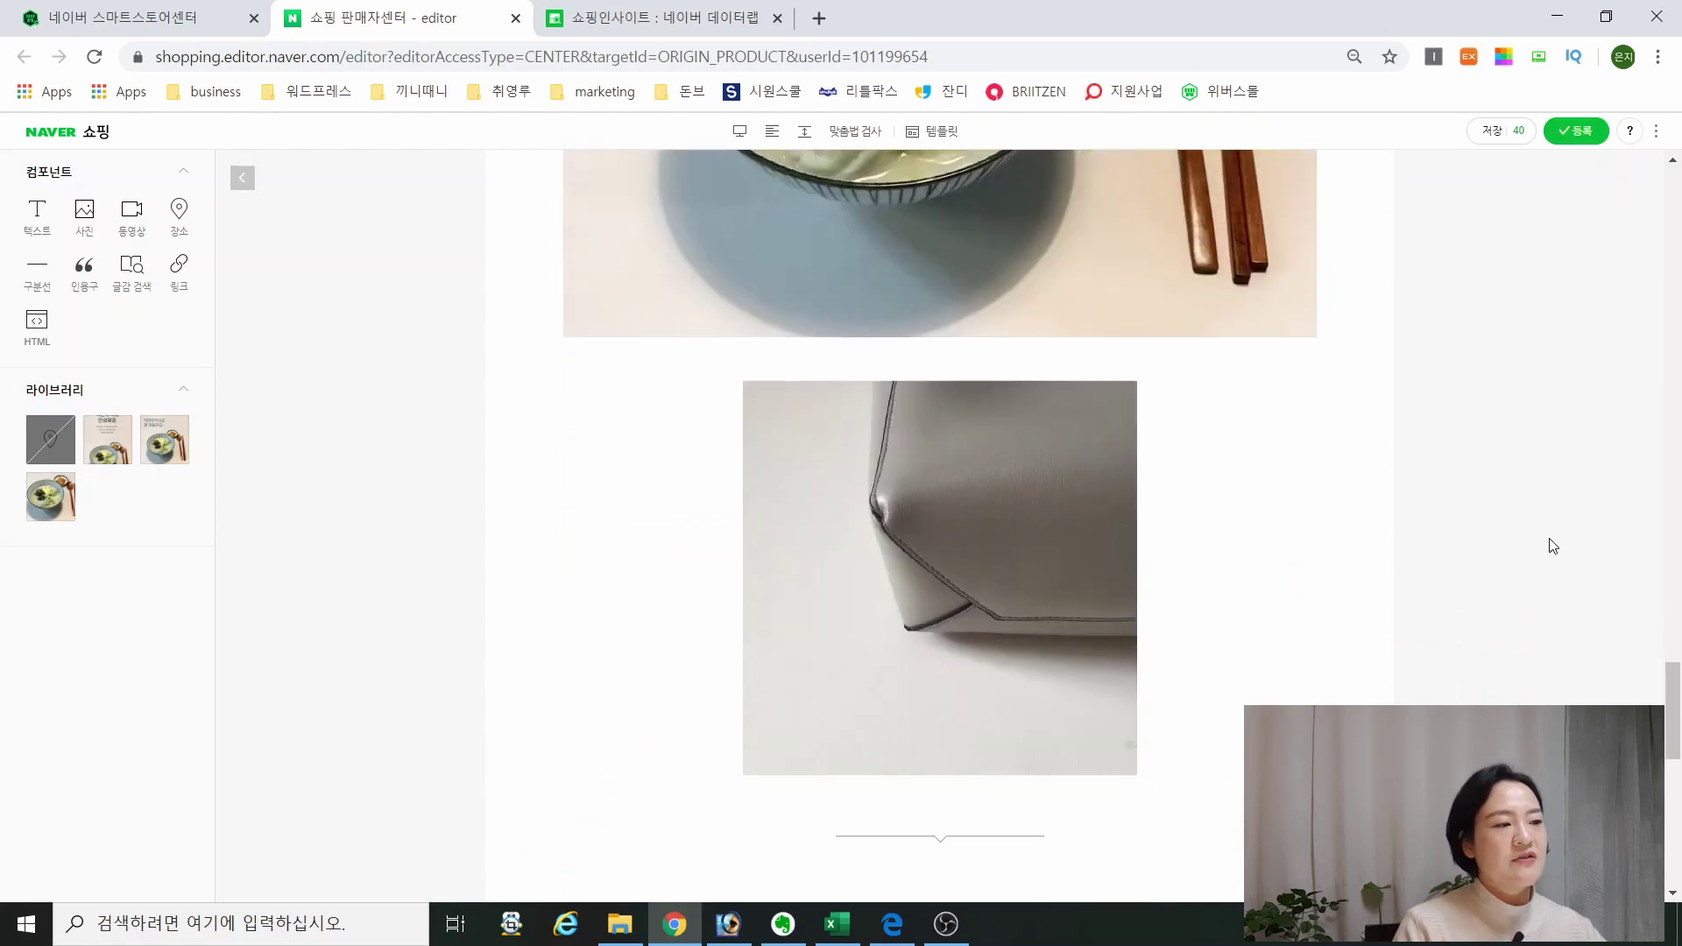
scroll(1553, 546, "down", 1)
scroll(1500, 550, "up", 12)
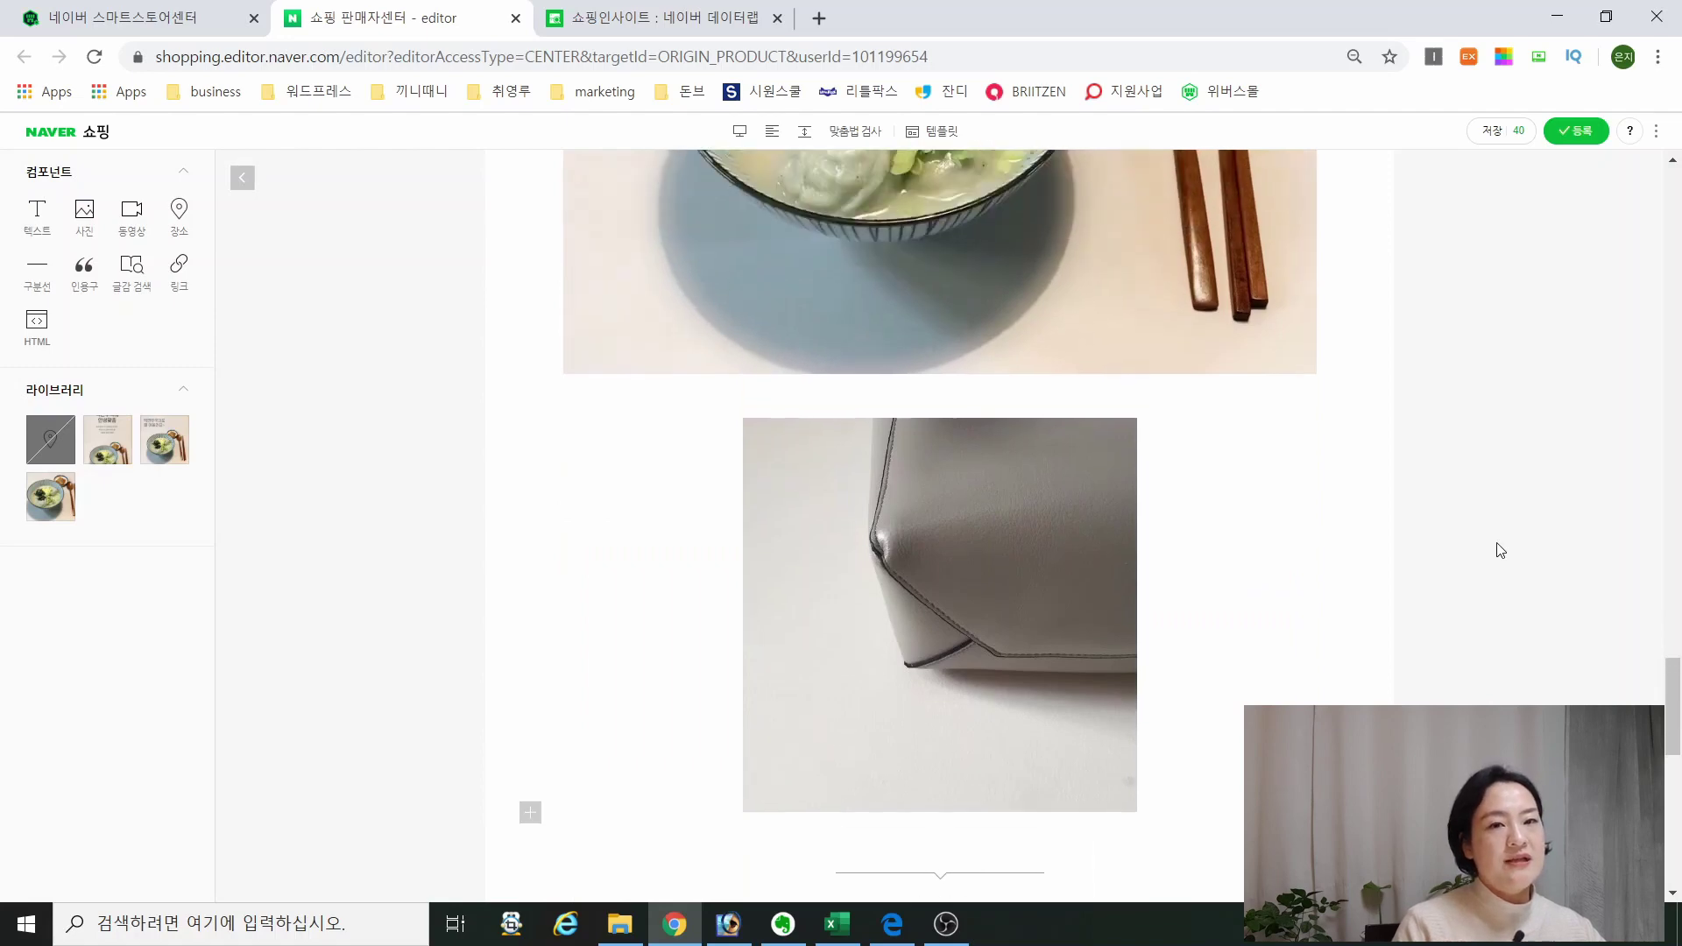
scroll(1500, 550, "up", 3)
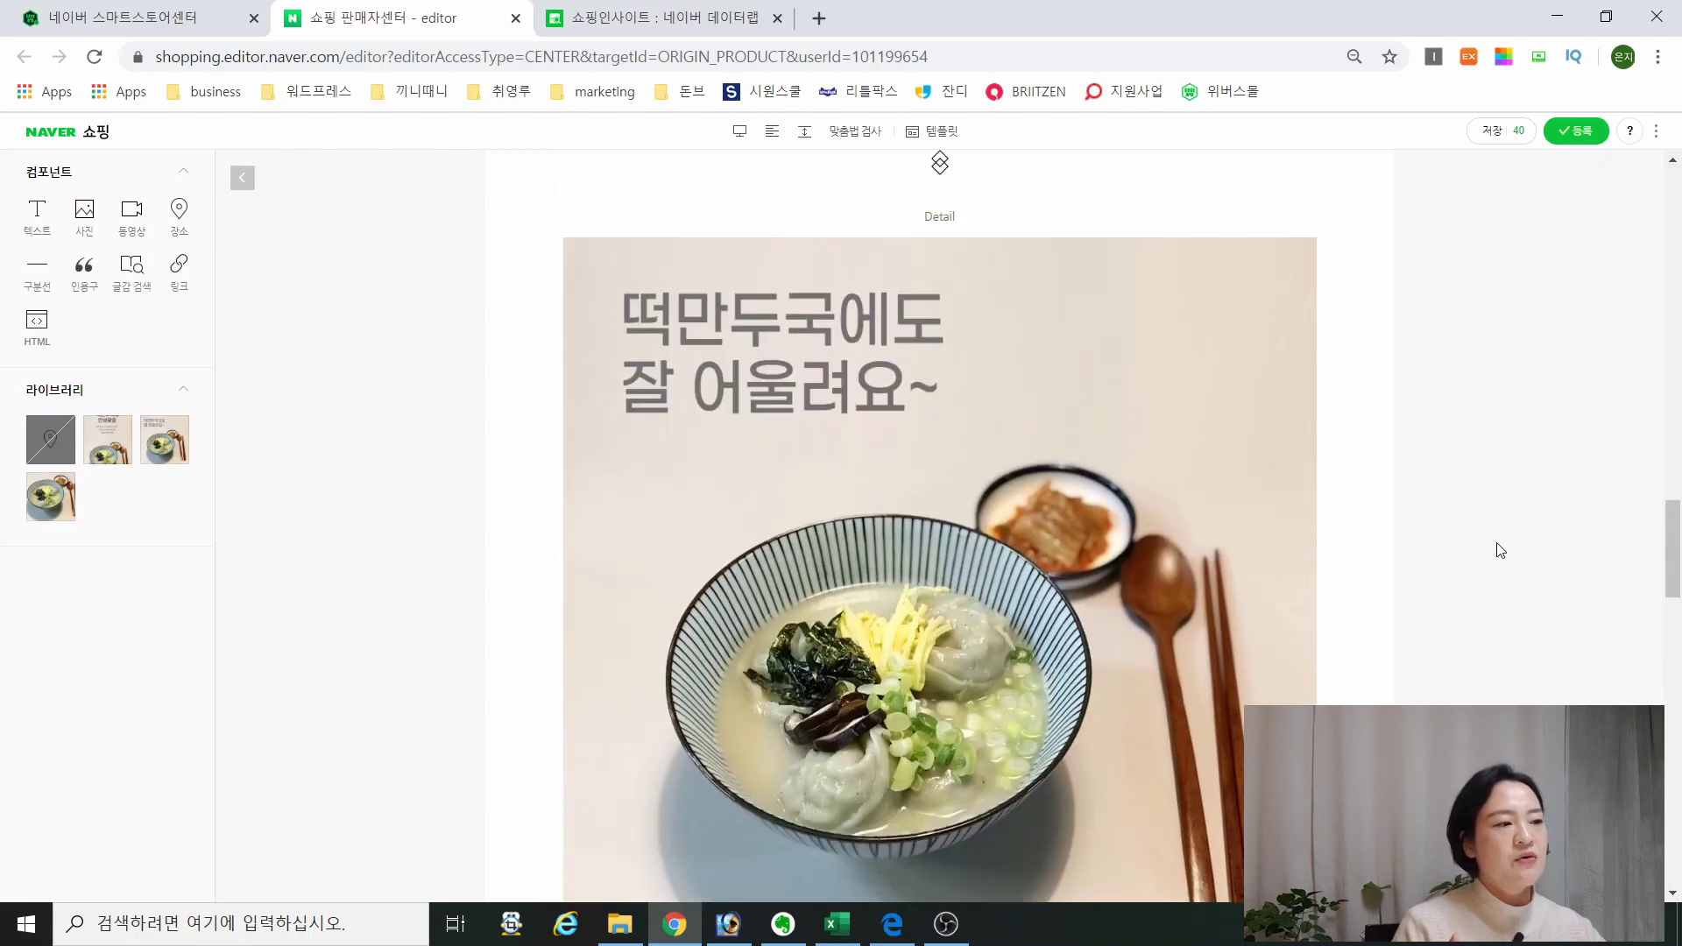